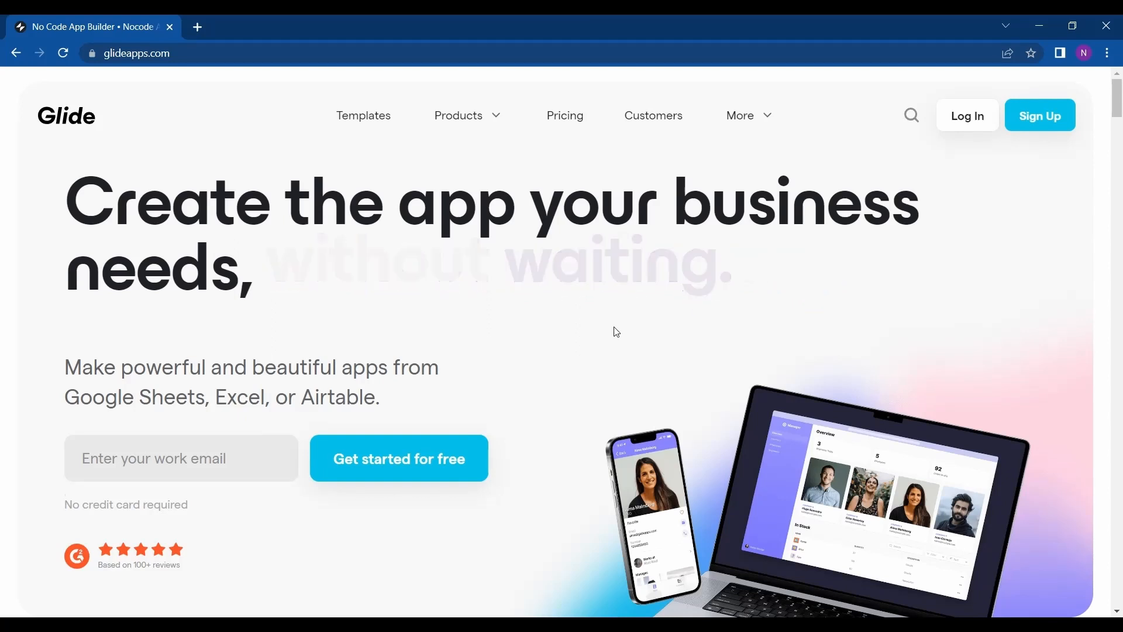
# Scroll the Glide homepage and start signing up for an account.
pyautogui.scroll(-2, 614, 329)
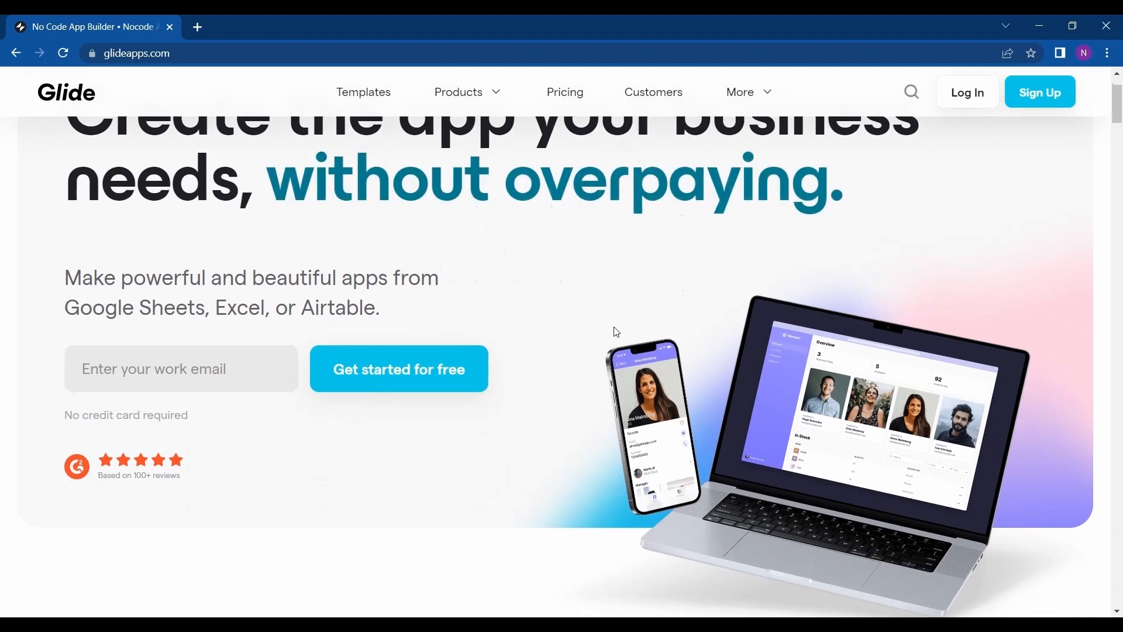
pyautogui.scroll(-1, 617, 332)
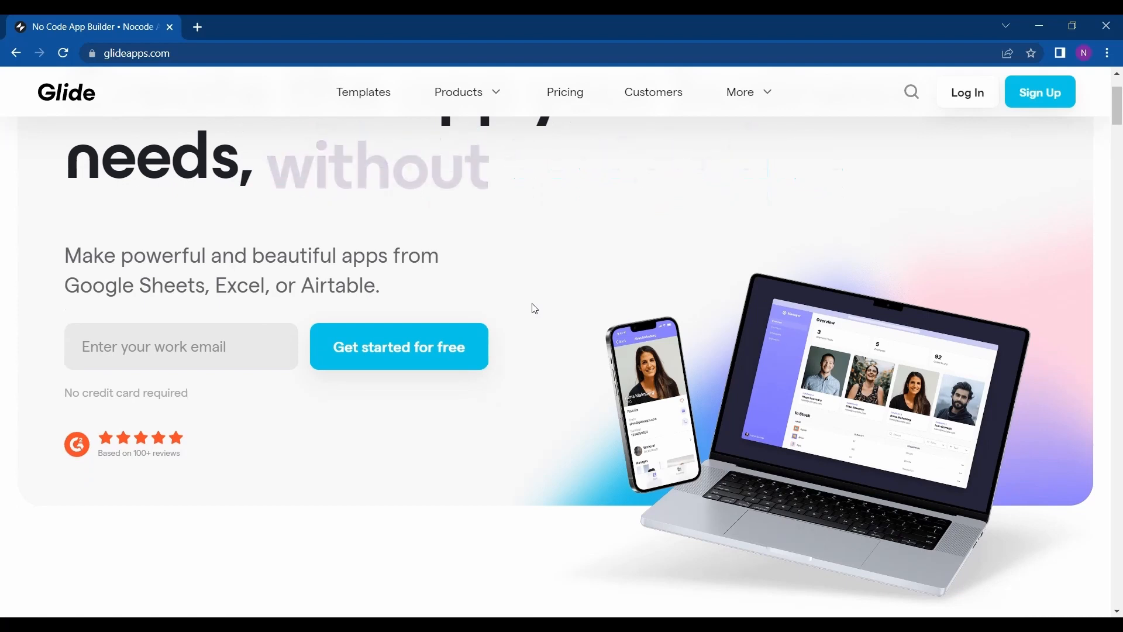
pyautogui.scroll(-2, 536, 308)
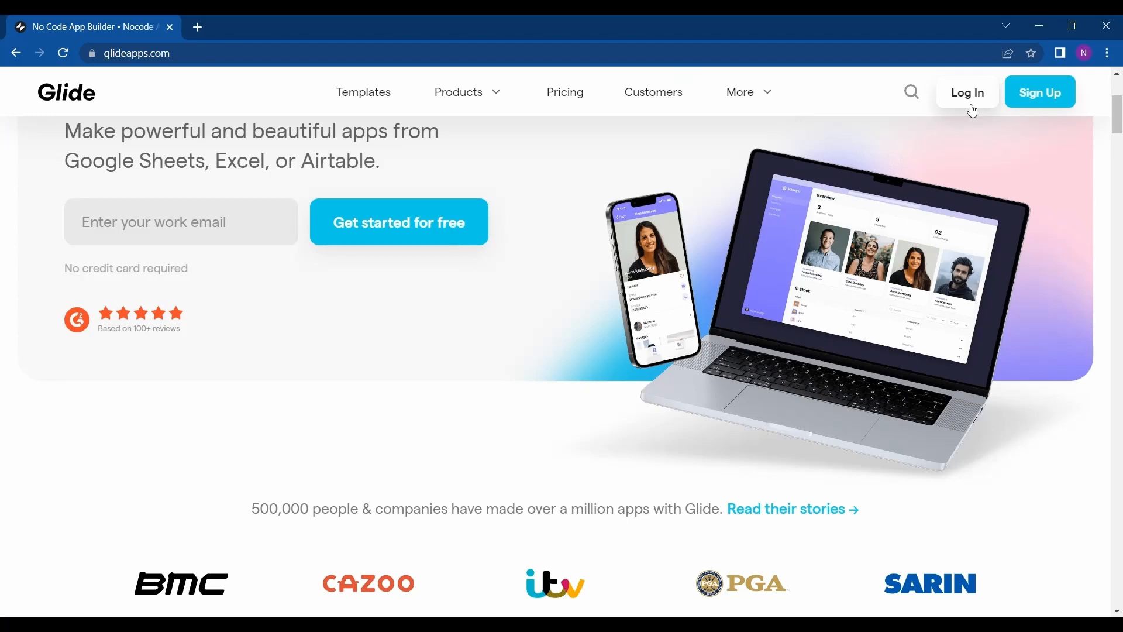
pyautogui.click(1031, 99)
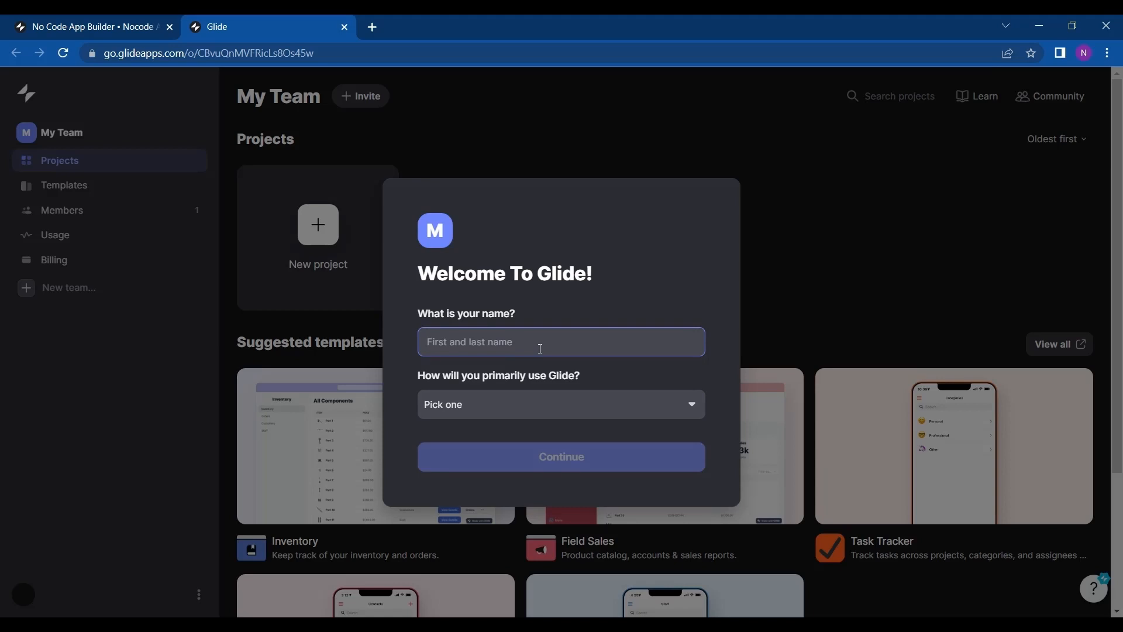
# Complete the welcome onboarding with the name Admin, a primary use, the team name Admin's team, and agreement to the Terms.
pyautogui.write('Admin')
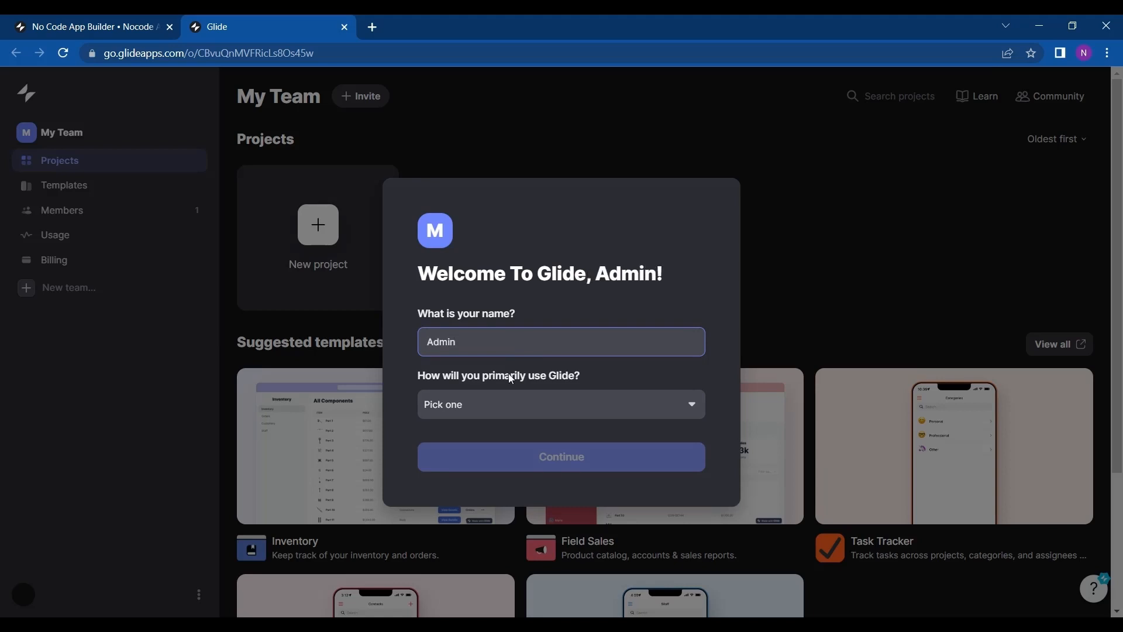
pyautogui.click(520, 403)
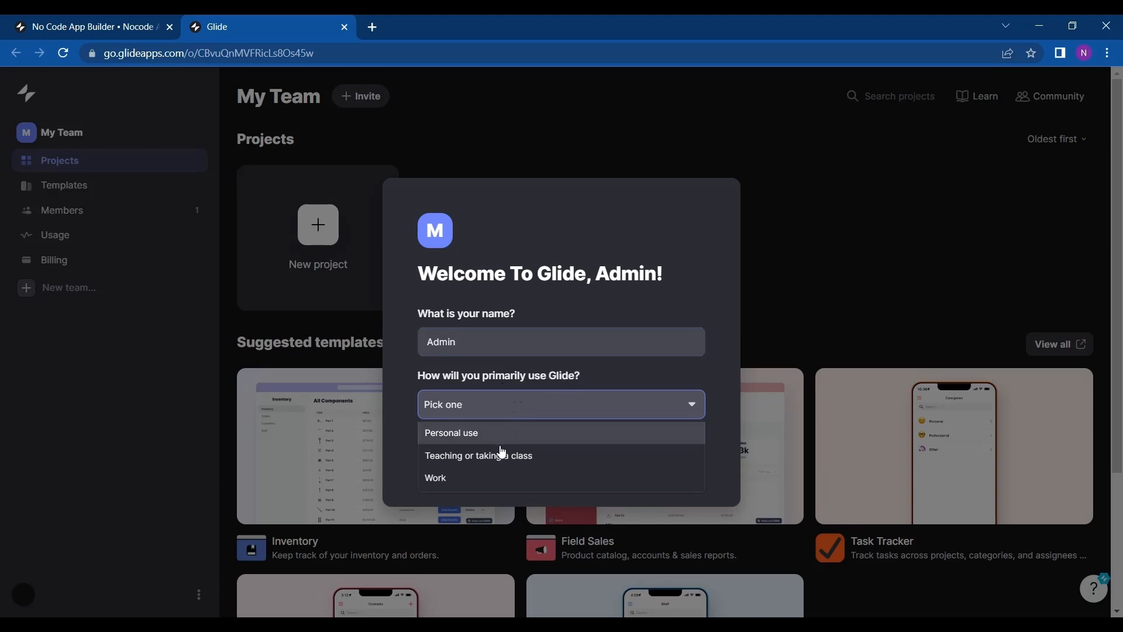
pyautogui.click(516, 446)
pyautogui.click(542, 460)
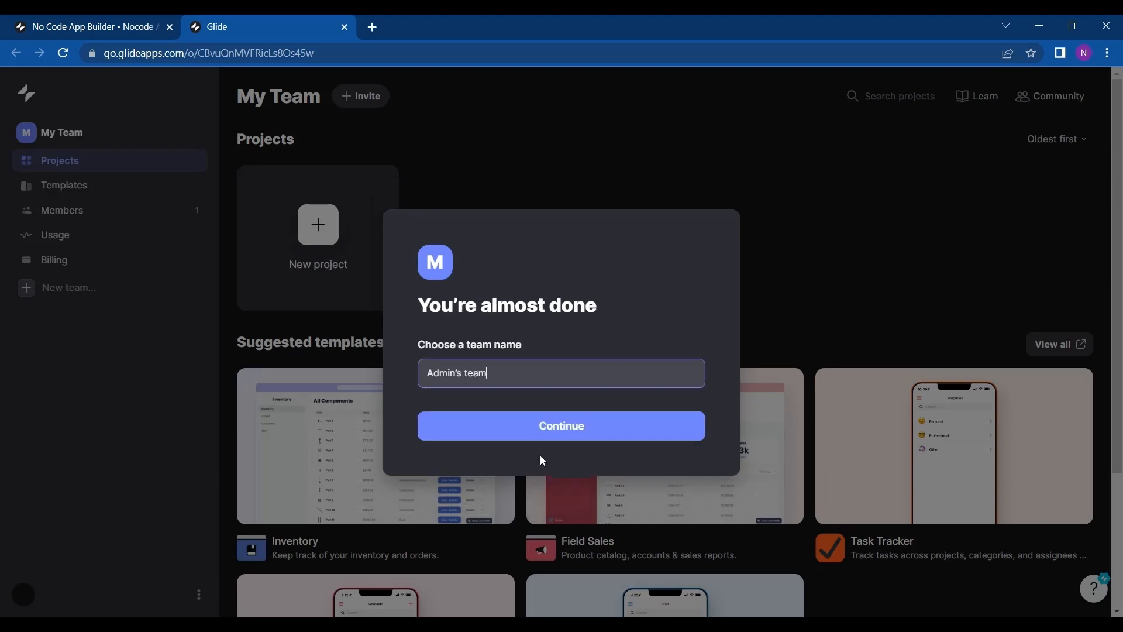
pyautogui.click(565, 435)
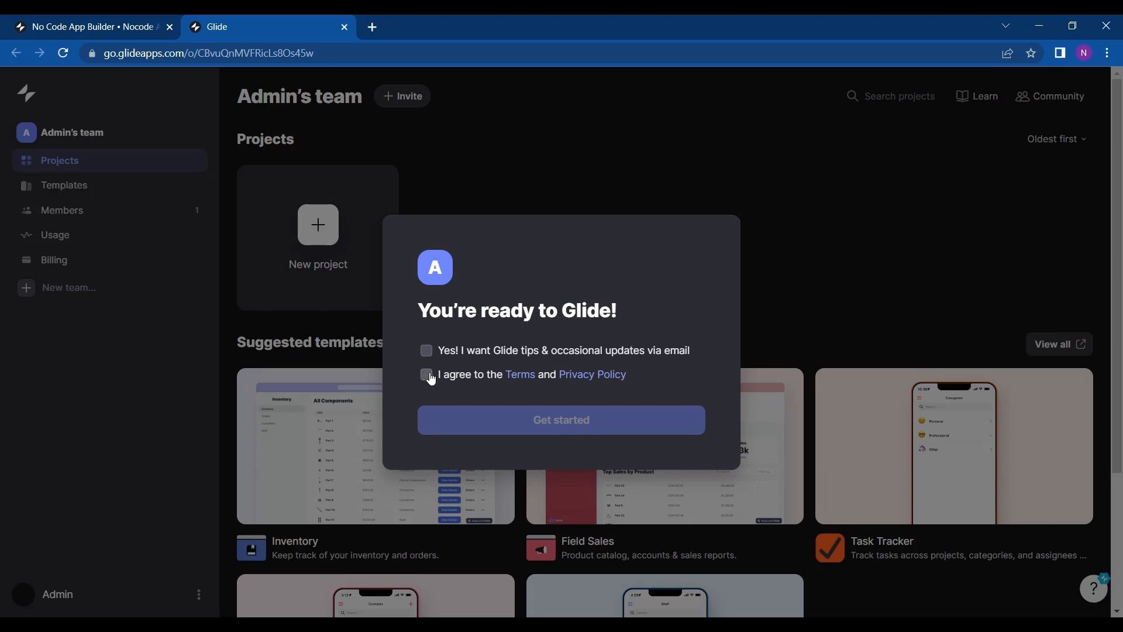
pyautogui.click(429, 377)
pyautogui.click(490, 419)
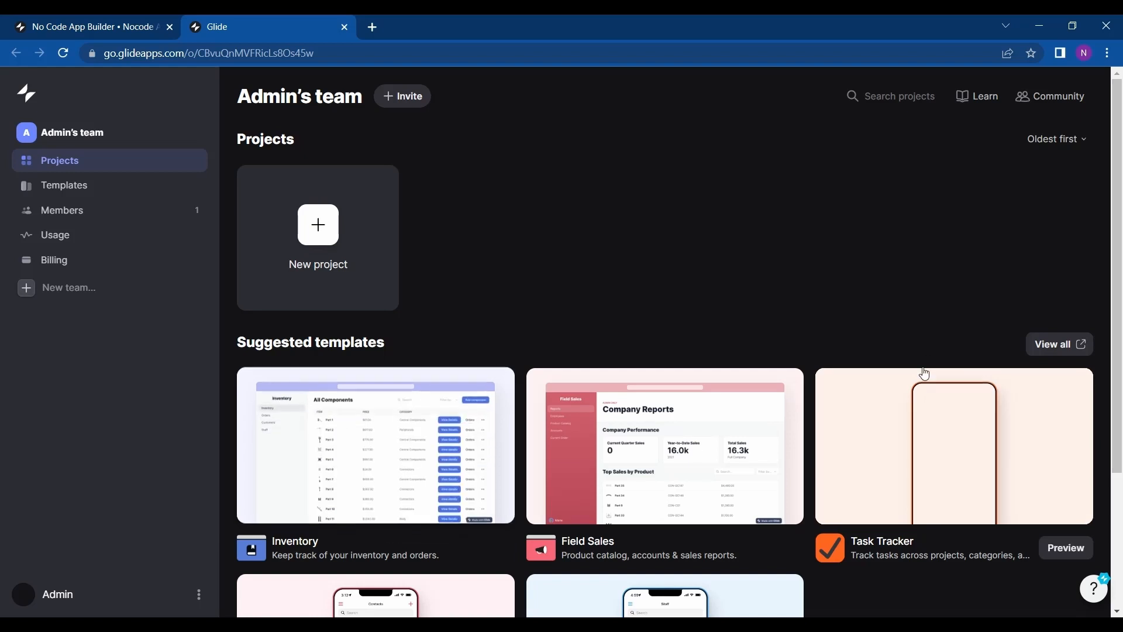
# Create a new Glide App project named Admin's Project with Glide Tables as its data source.
pyautogui.scroll(-2, 727, 316)
pyautogui.scroll(-1, 723, 340)
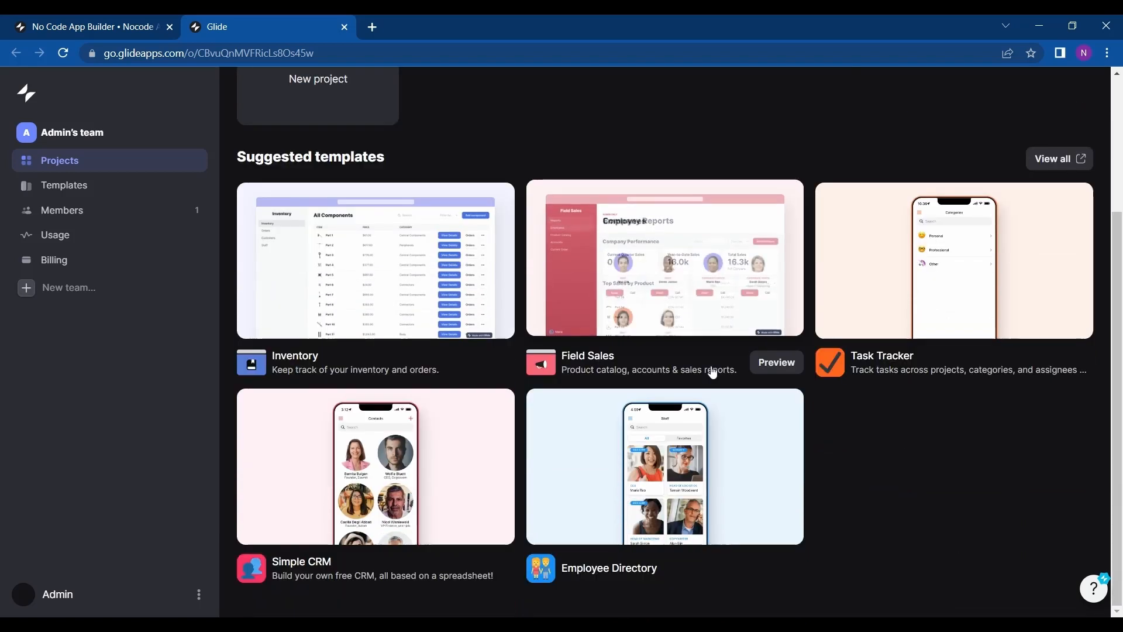
pyautogui.scroll(3, 711, 369)
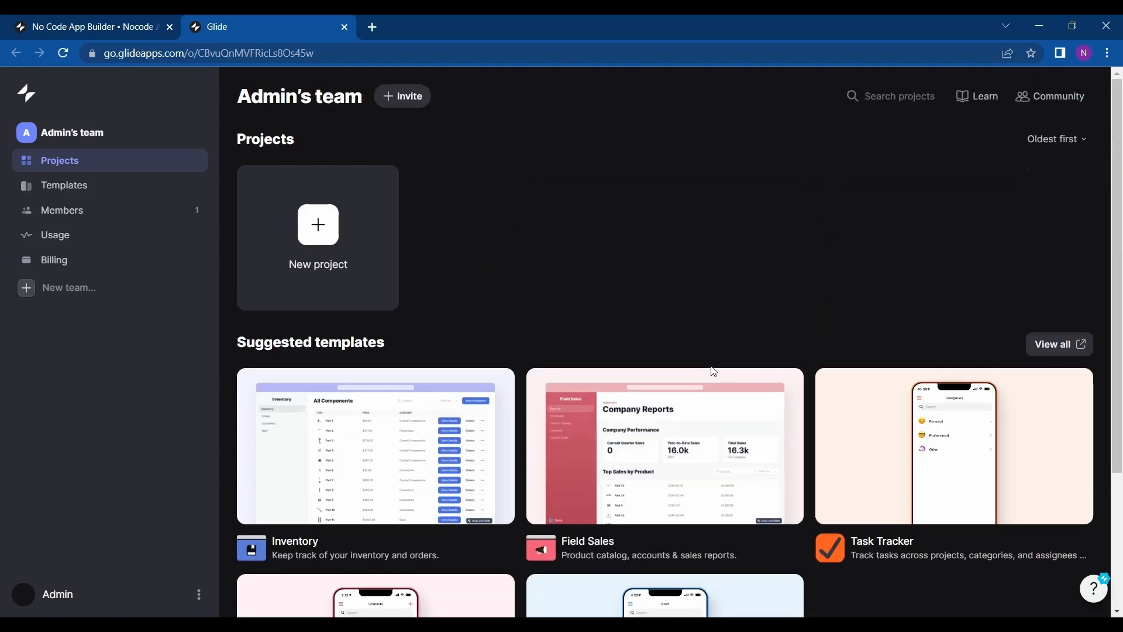
pyautogui.scroll(-3, 538, 474)
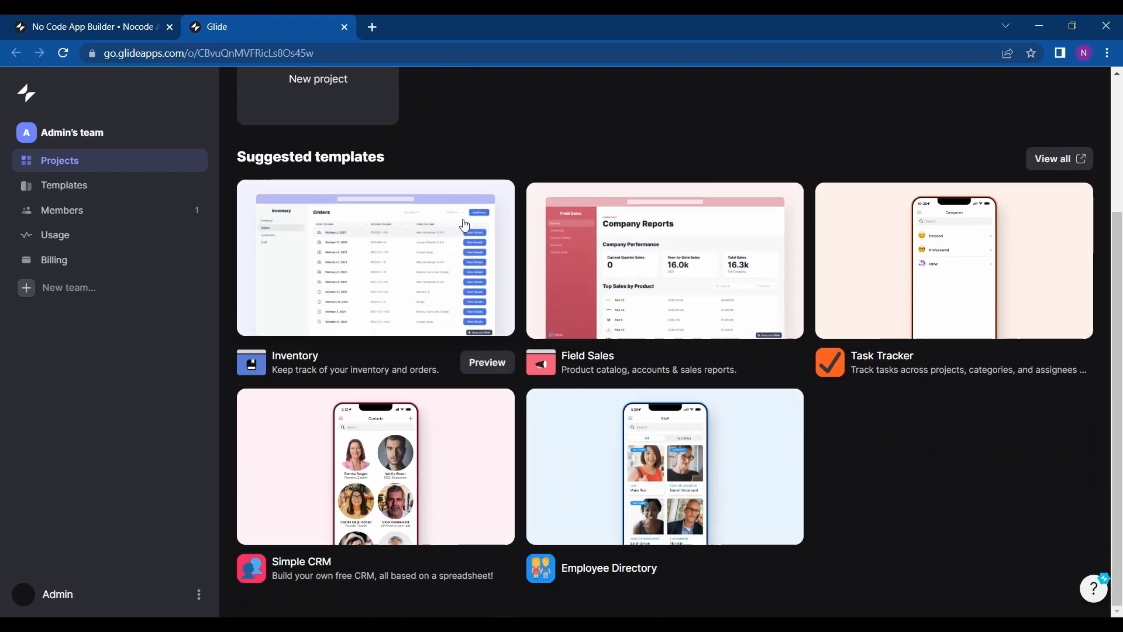
pyautogui.scroll(3, 387, 186)
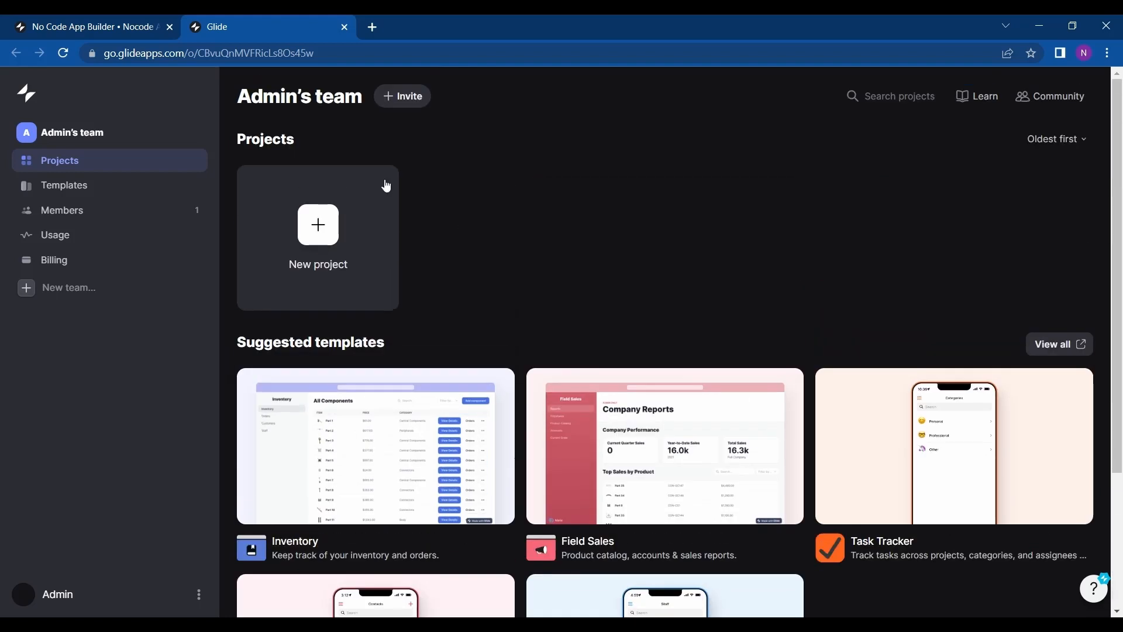
pyautogui.click(345, 244)
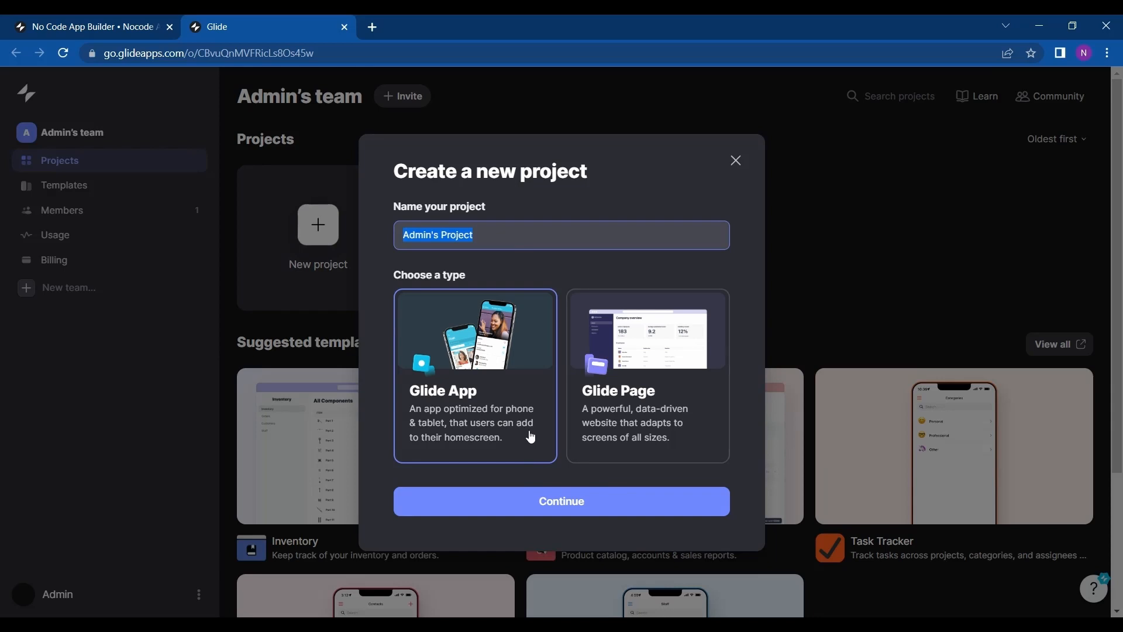
pyautogui.click(601, 514)
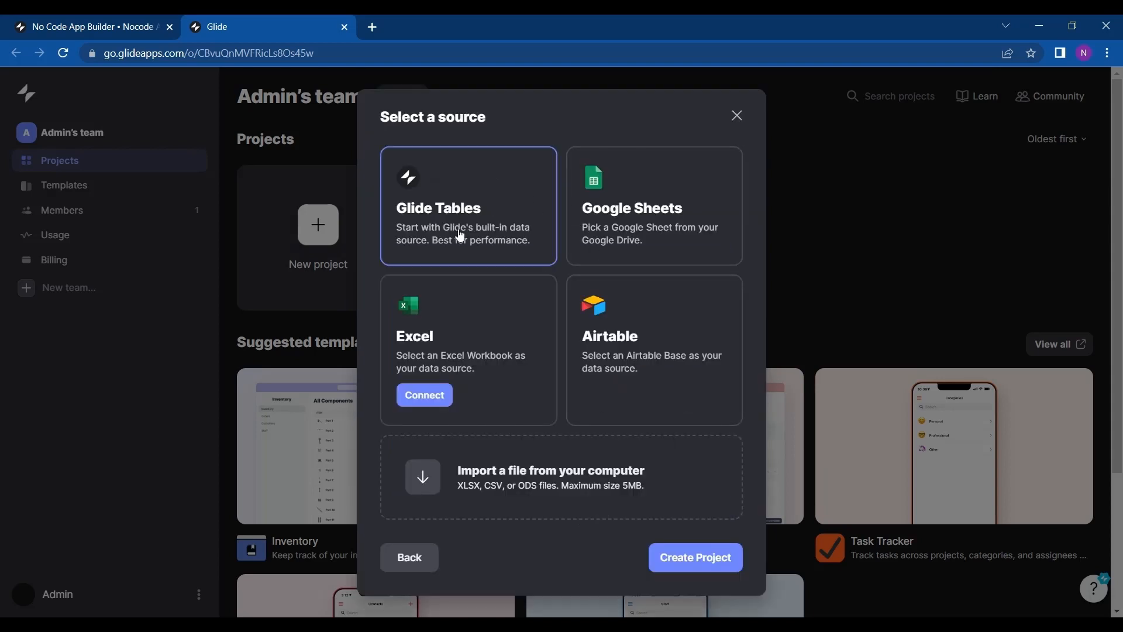
pyautogui.click(637, 227)
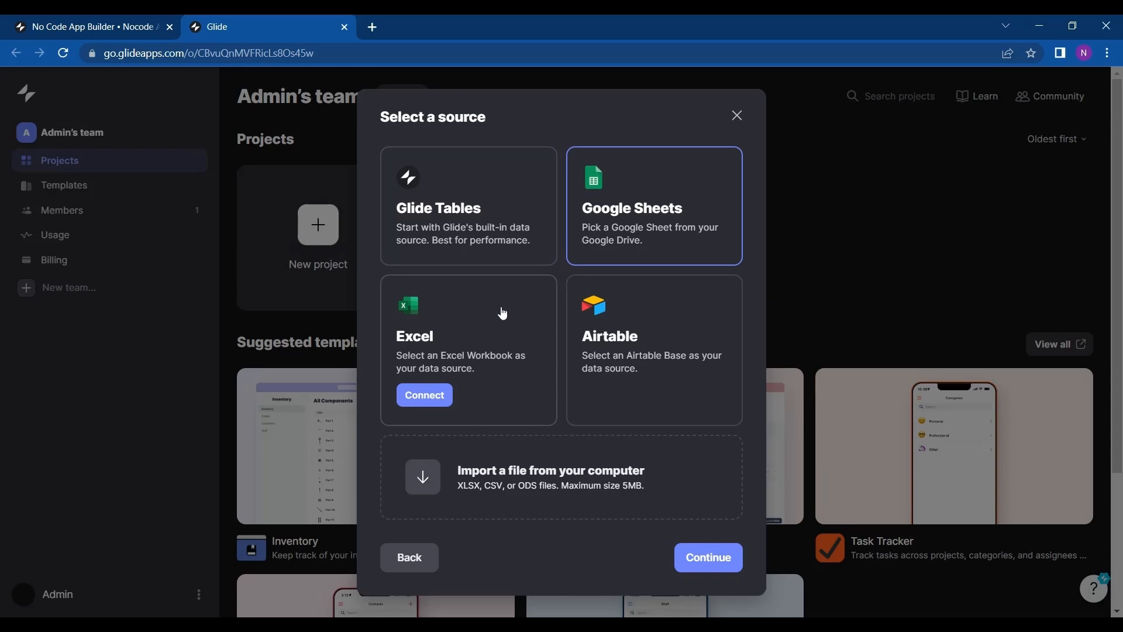
pyautogui.click(510, 218)
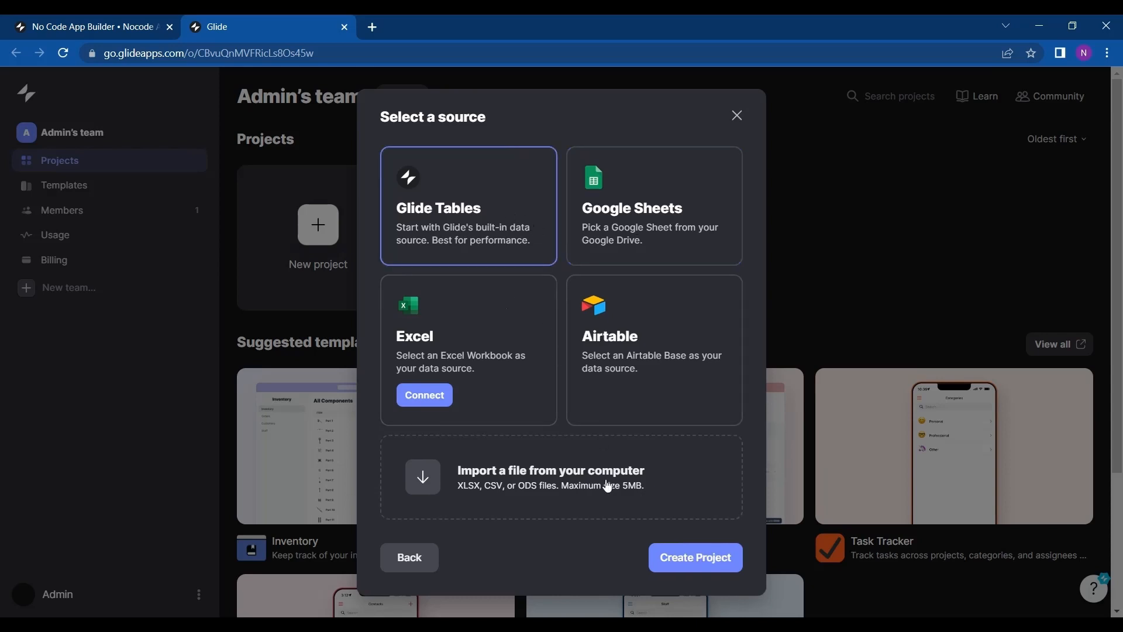
pyautogui.click(676, 561)
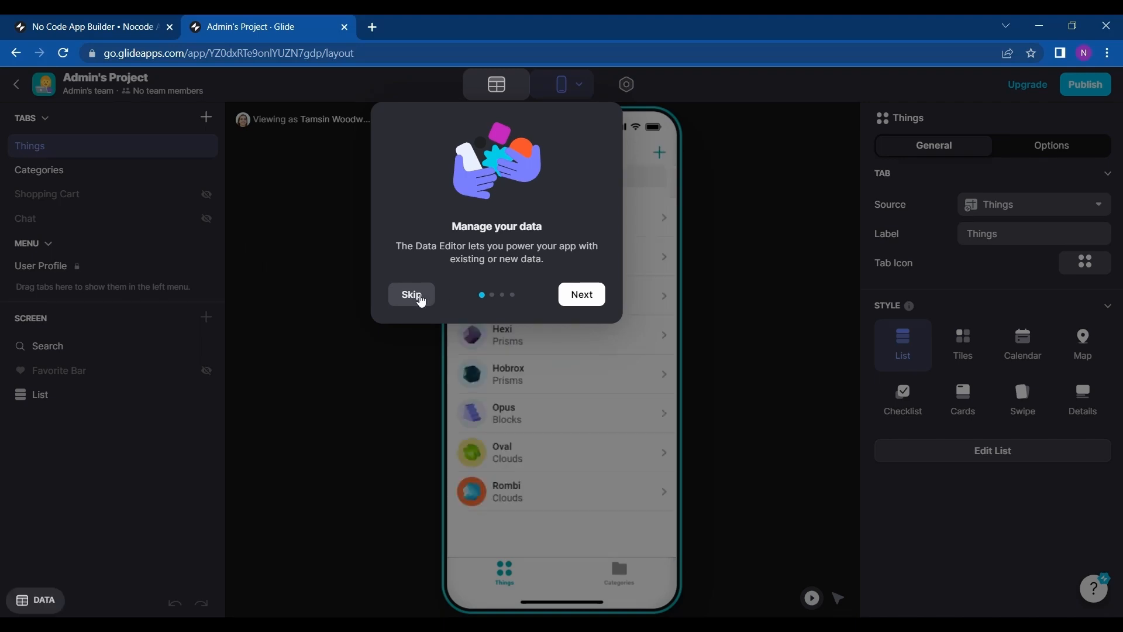
# Step through the editor's introduction tour and close it.
pyautogui.click(581, 294)
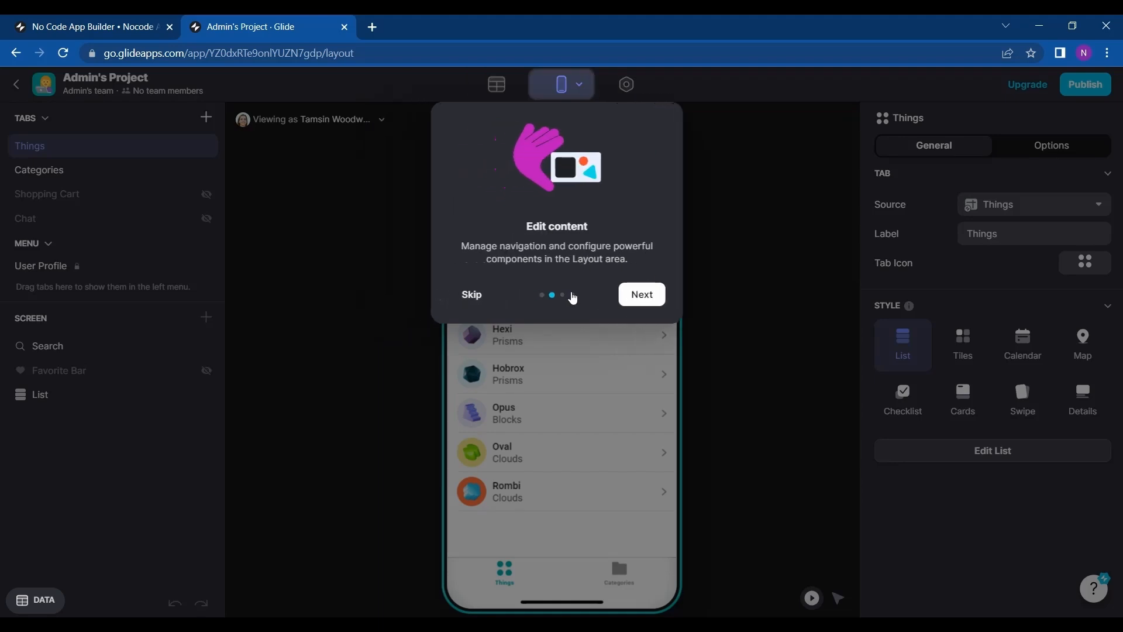
pyautogui.click(645, 293)
pyautogui.click(682, 296)
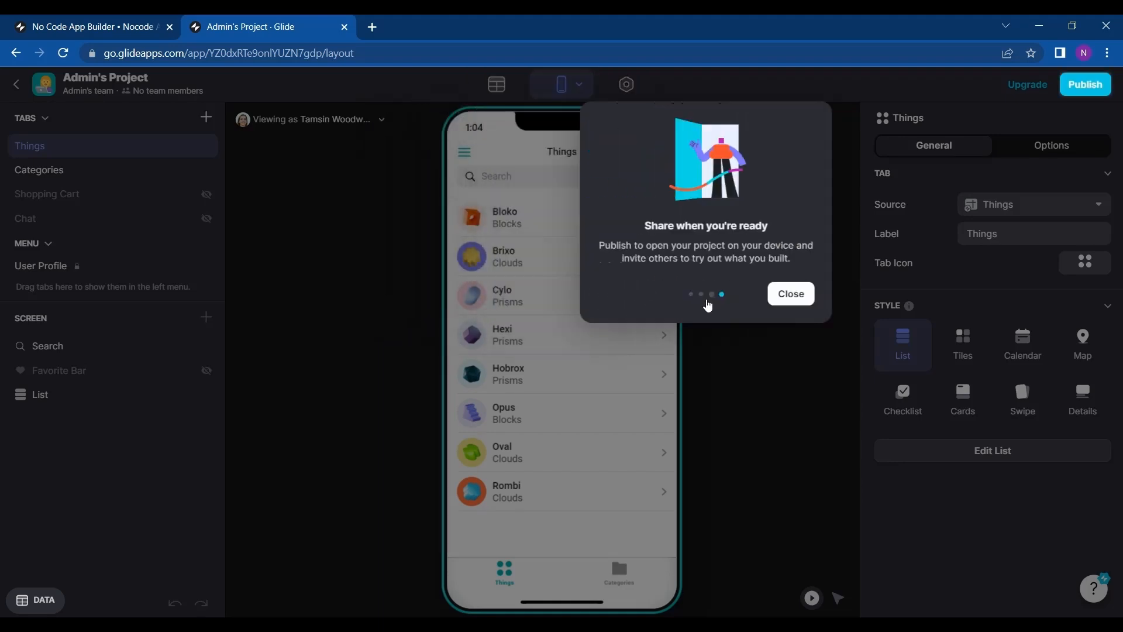
pyautogui.click(1062, 292)
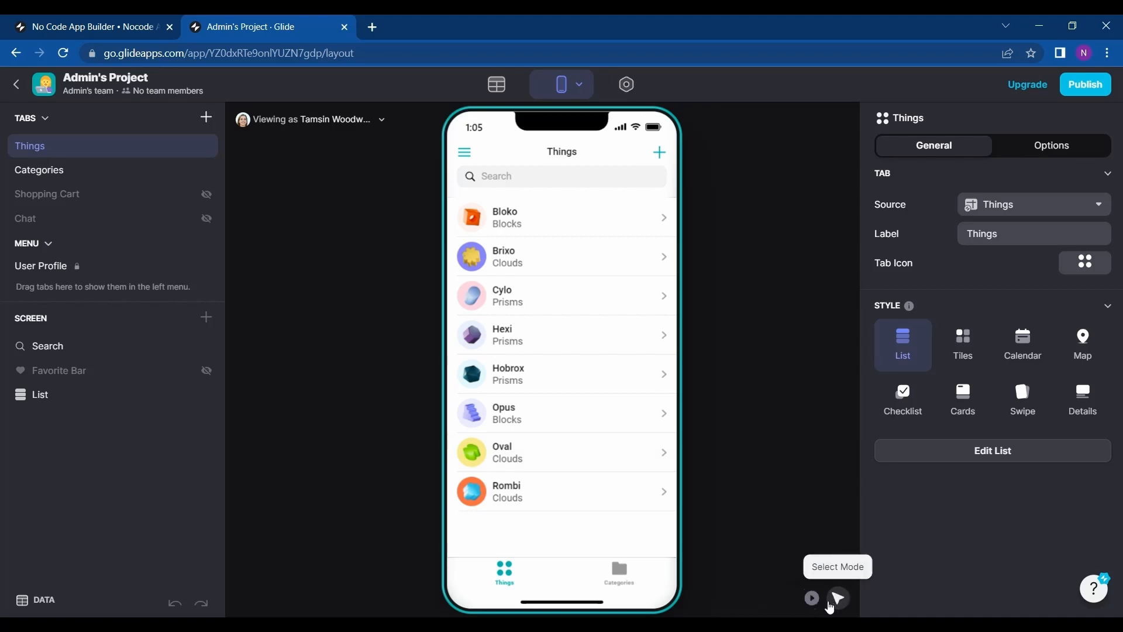
# Preview the app in play mode, opening an item's detail screen and the side menu.
pyautogui.click(812, 598)
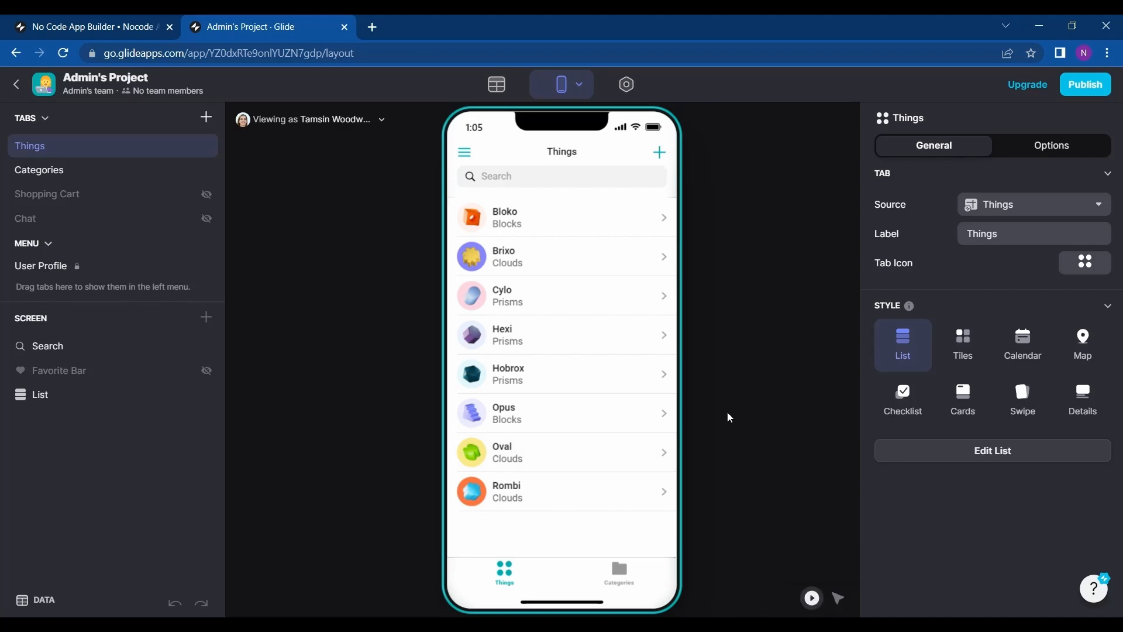
pyautogui.click(561, 272)
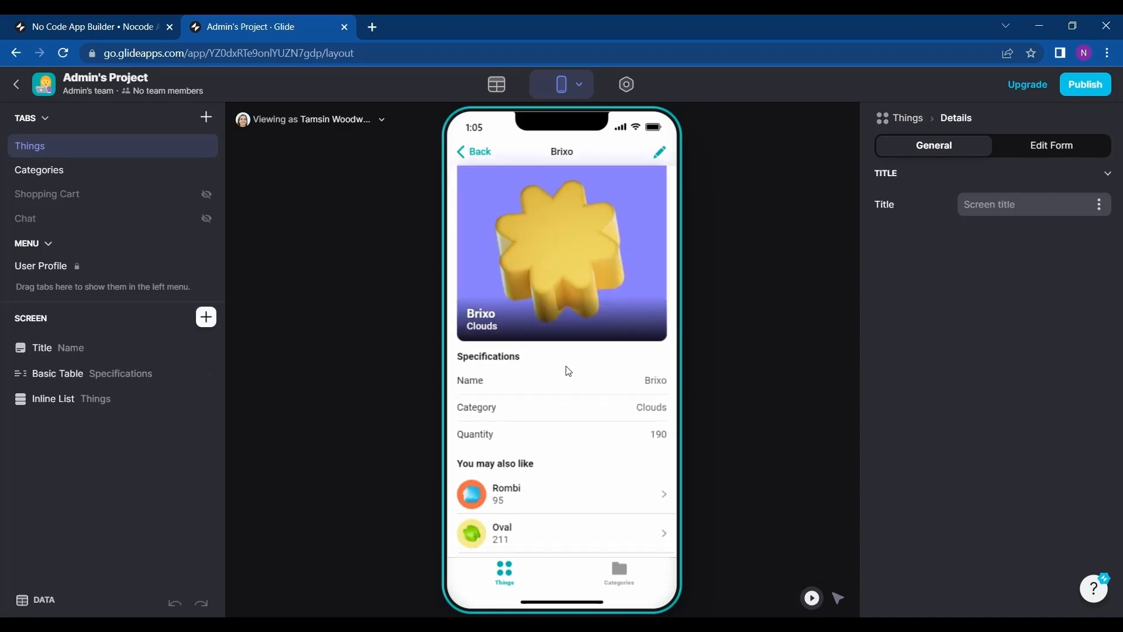
pyautogui.click(479, 152)
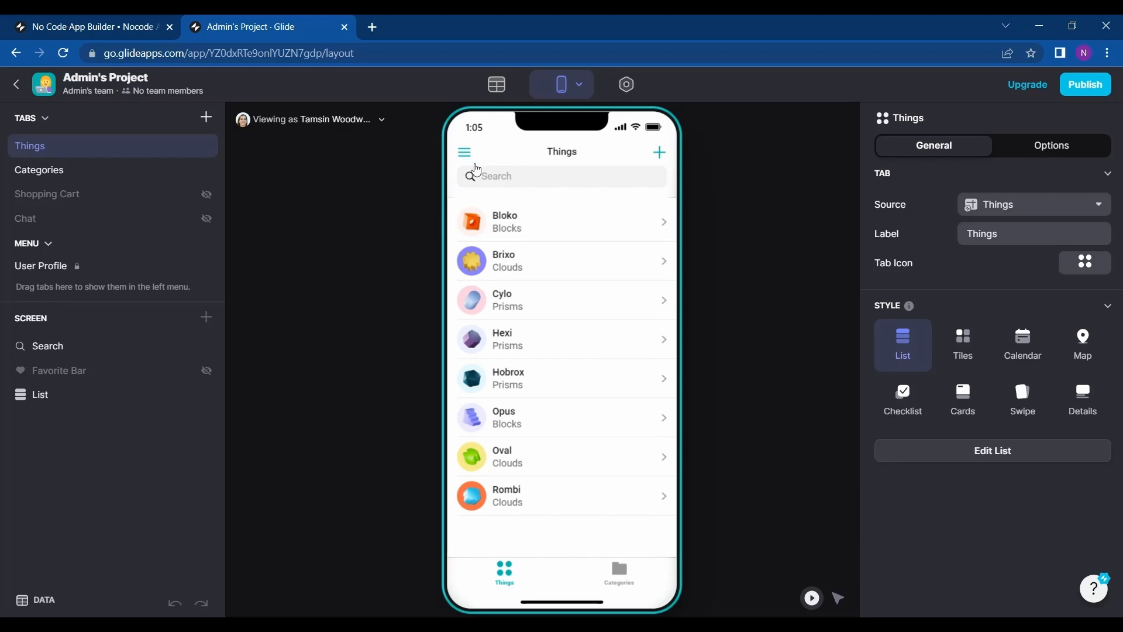
pyautogui.click(510, 270)
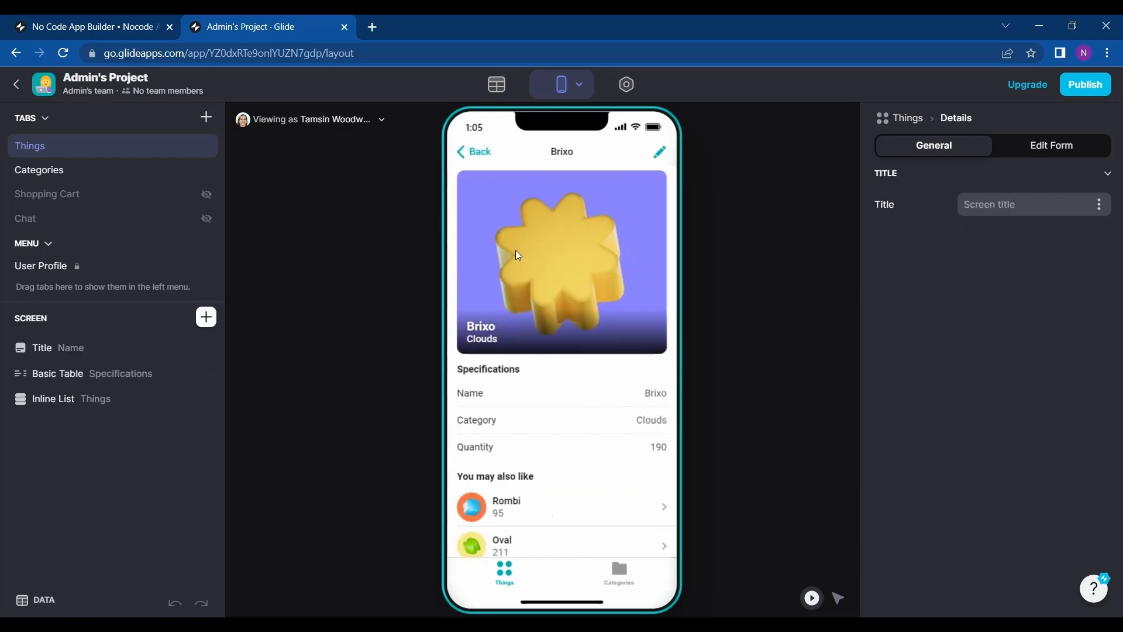
pyautogui.click(481, 157)
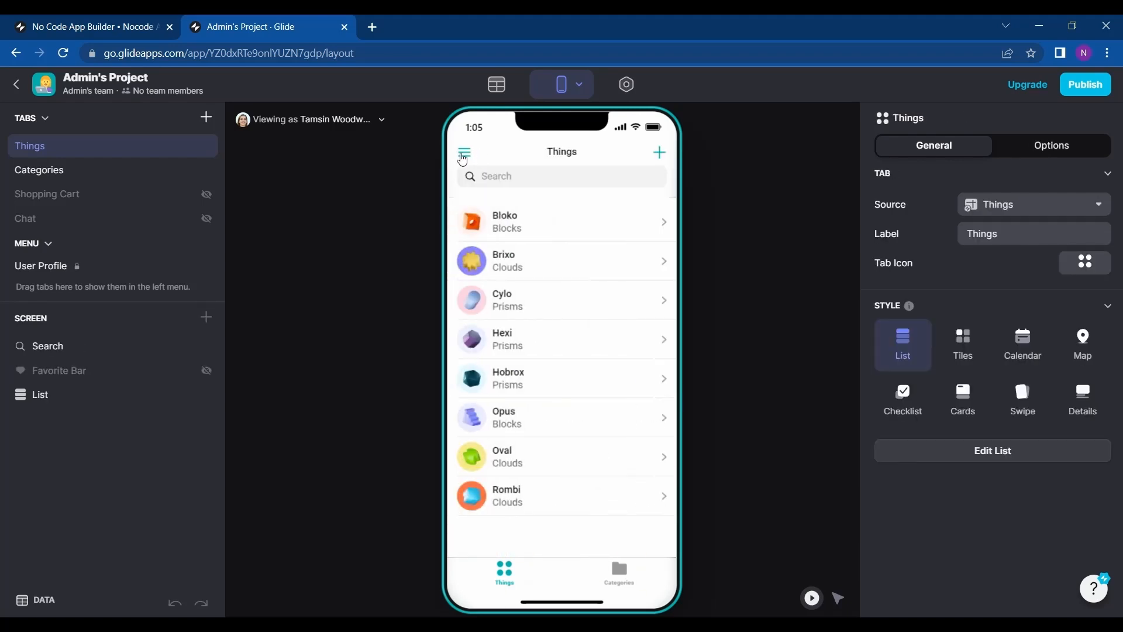
pyautogui.click(462, 154)
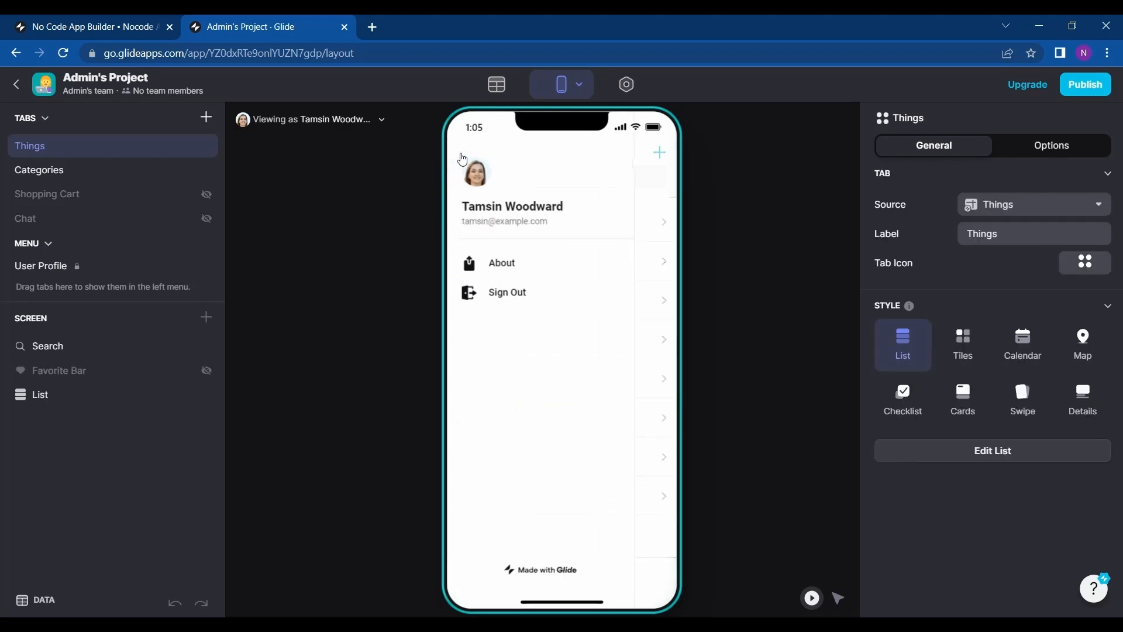
pyautogui.click(664, 253)
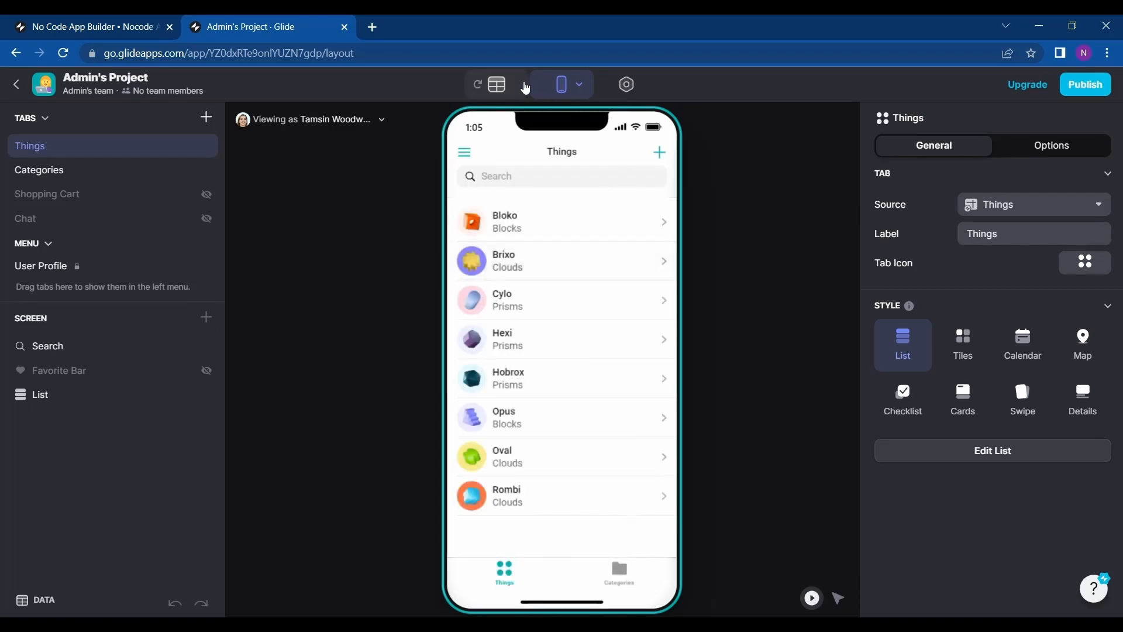
# Open the app's appearance settings and set the accent colour to the coral swatch.
pyautogui.click(635, 97)
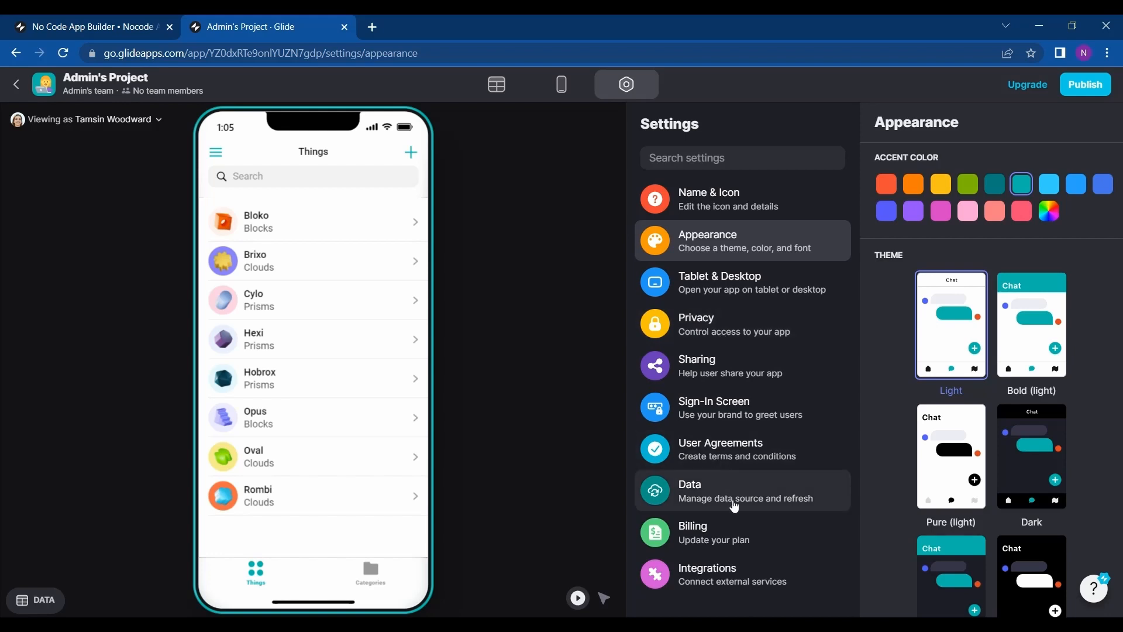
pyautogui.click(975, 192)
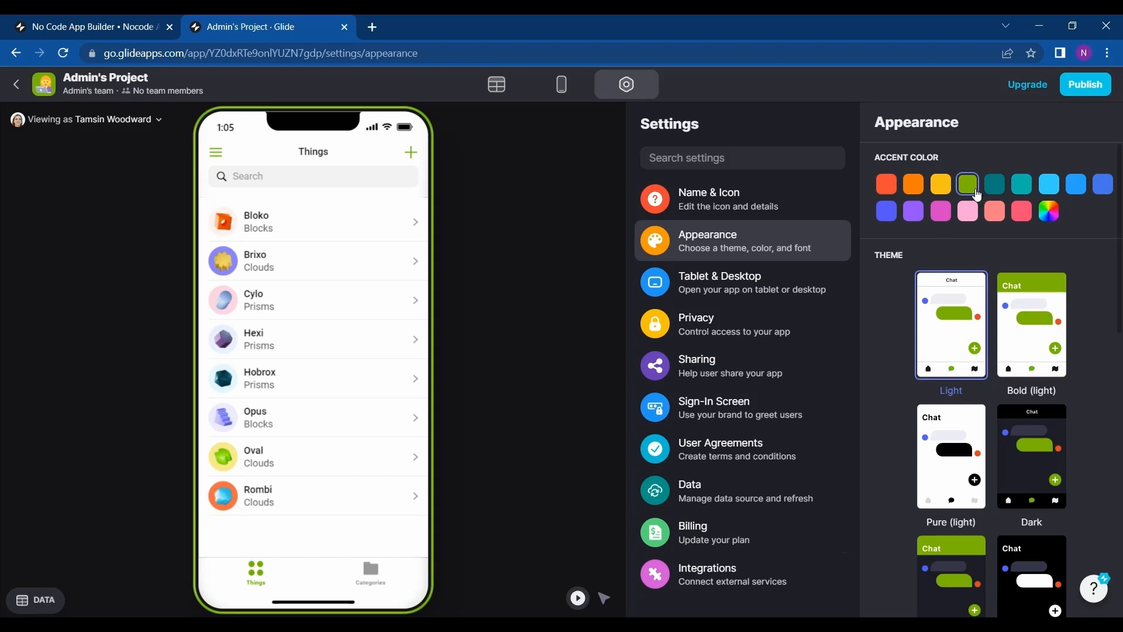
pyautogui.click(946, 222)
pyautogui.click(998, 220)
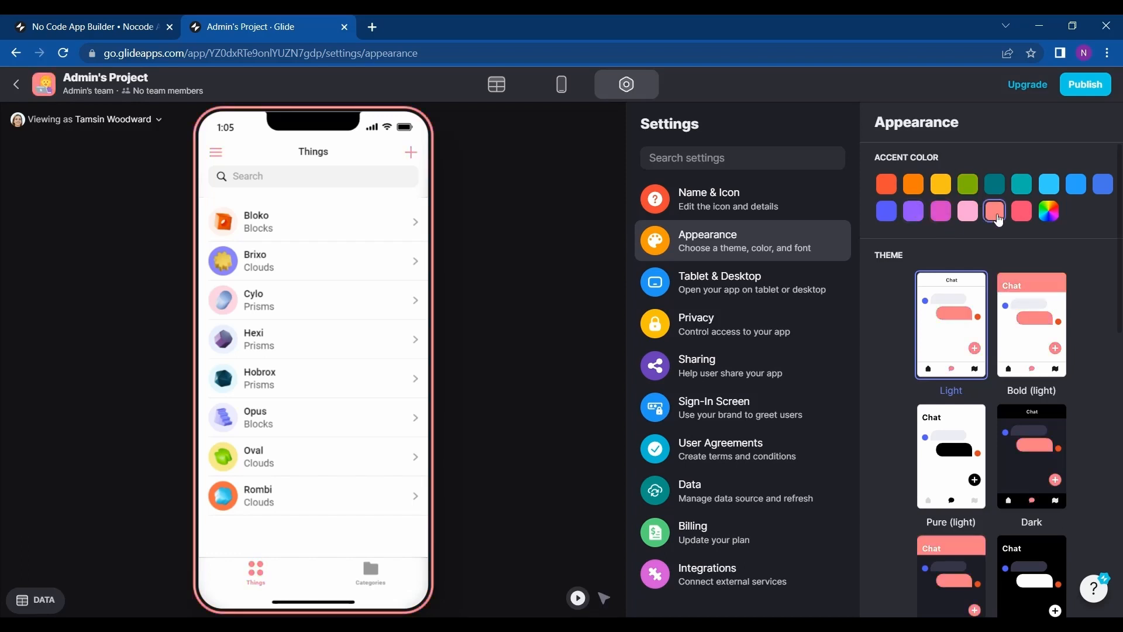
# Browse the appearance theme, typography and tab options.
pyautogui.scroll(-10, 1010, 471)
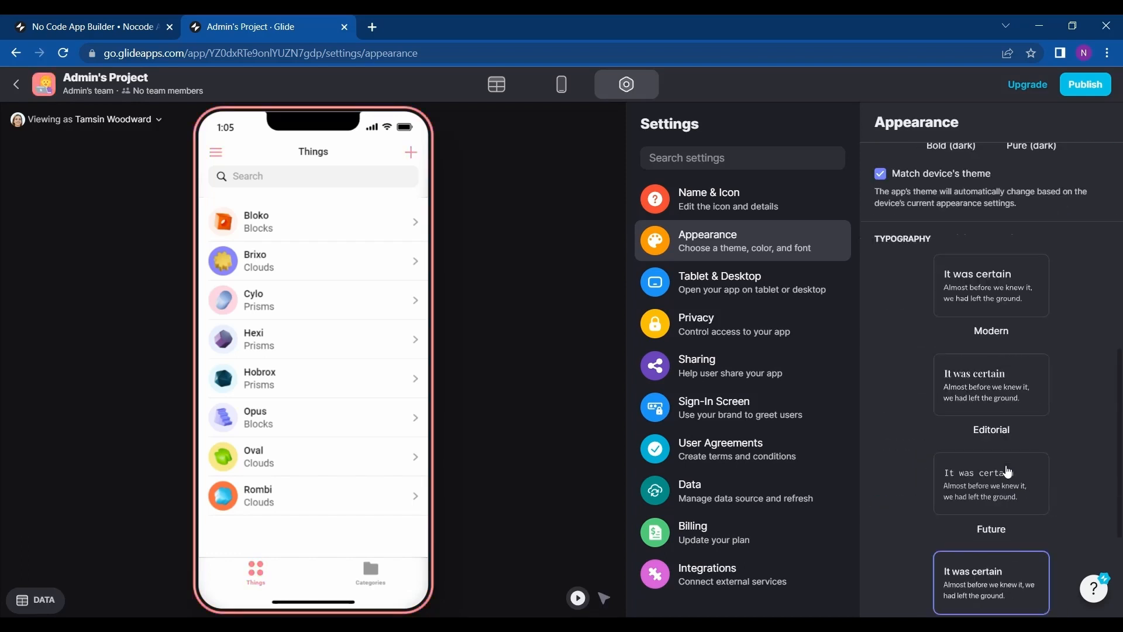
pyautogui.scroll(1, 1006, 468)
pyautogui.scroll(-2, 943, 312)
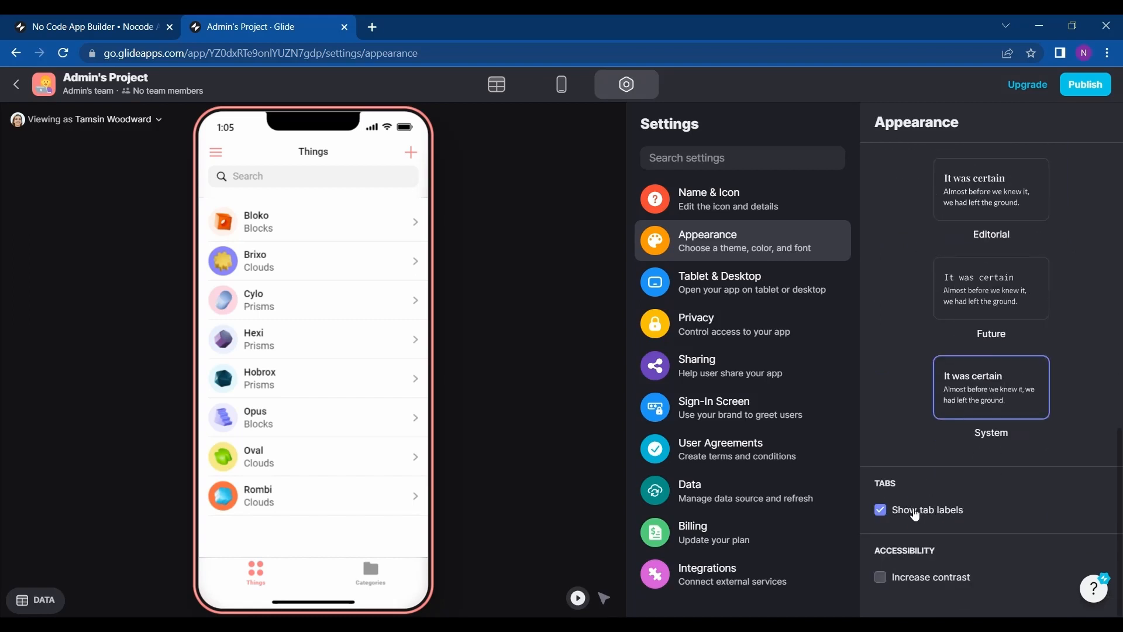
pyautogui.scroll(5, 916, 515)
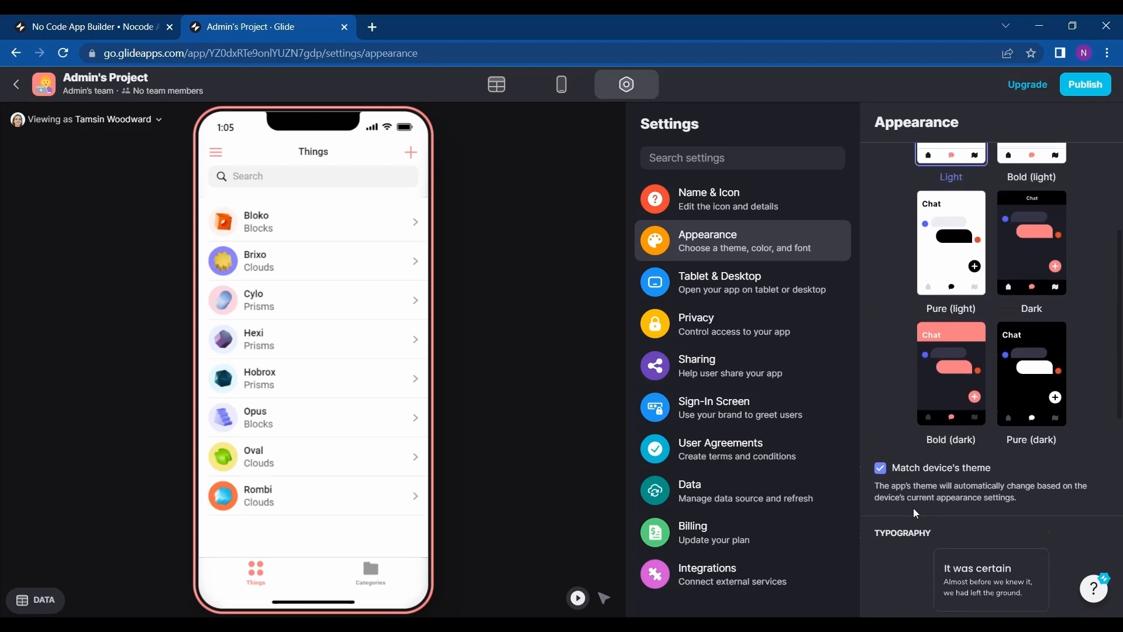
pyautogui.scroll(3, 915, 513)
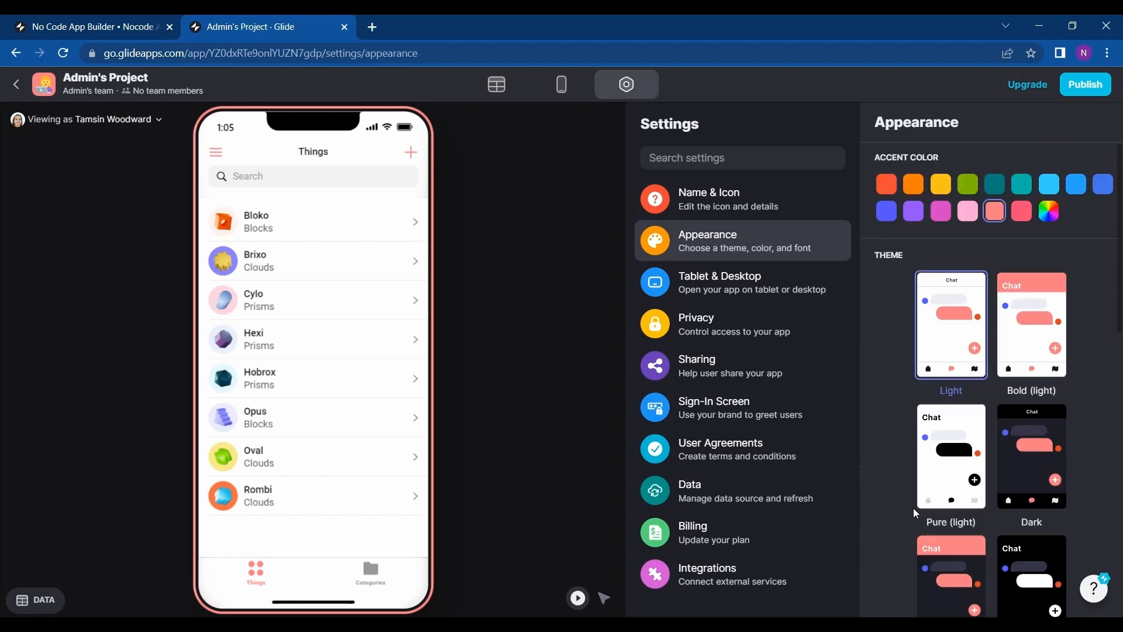
# Change the app's accent colour to the yellow swatch.
pyautogui.click(937, 181)
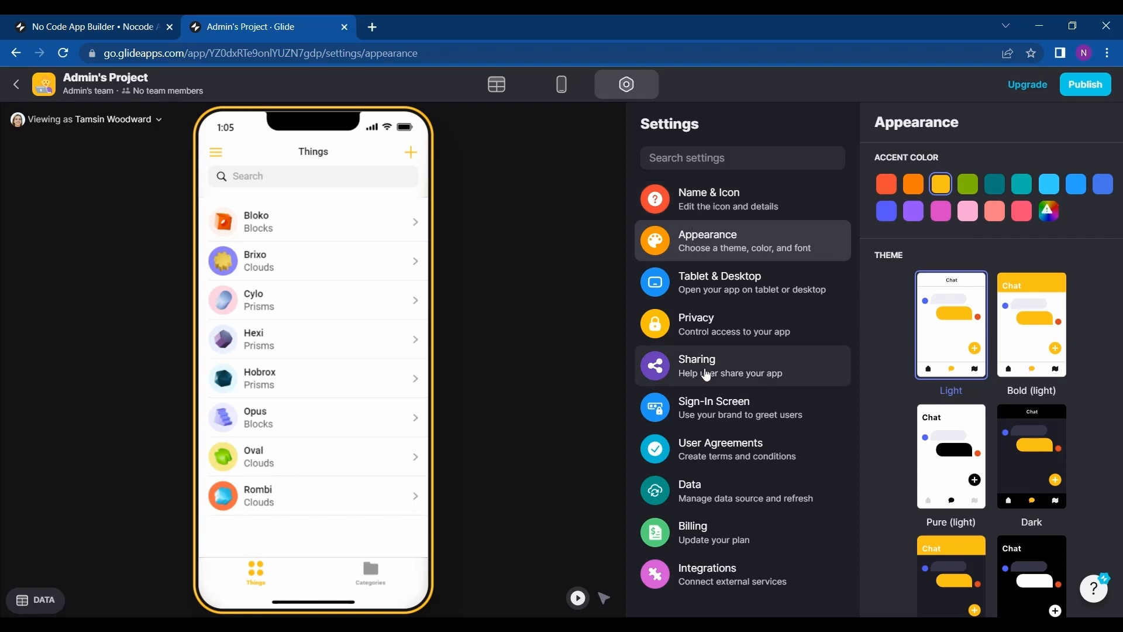
pyautogui.click(519, 91)
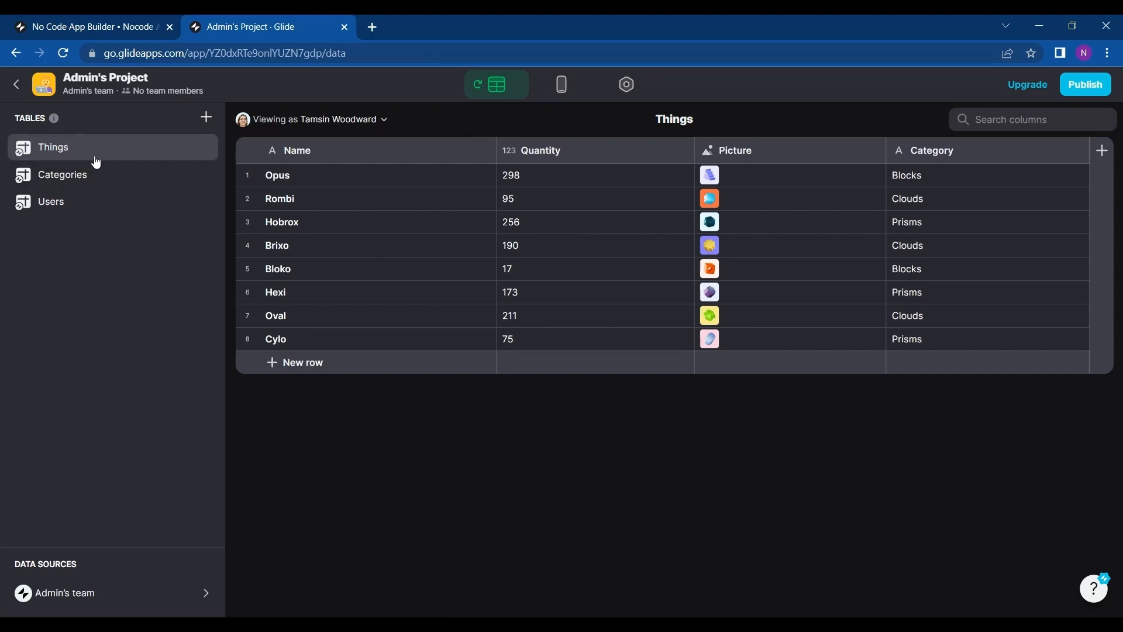
# Browse the Things, Categories and Users tables and the options for adding a new table.
pyautogui.click(90, 176)
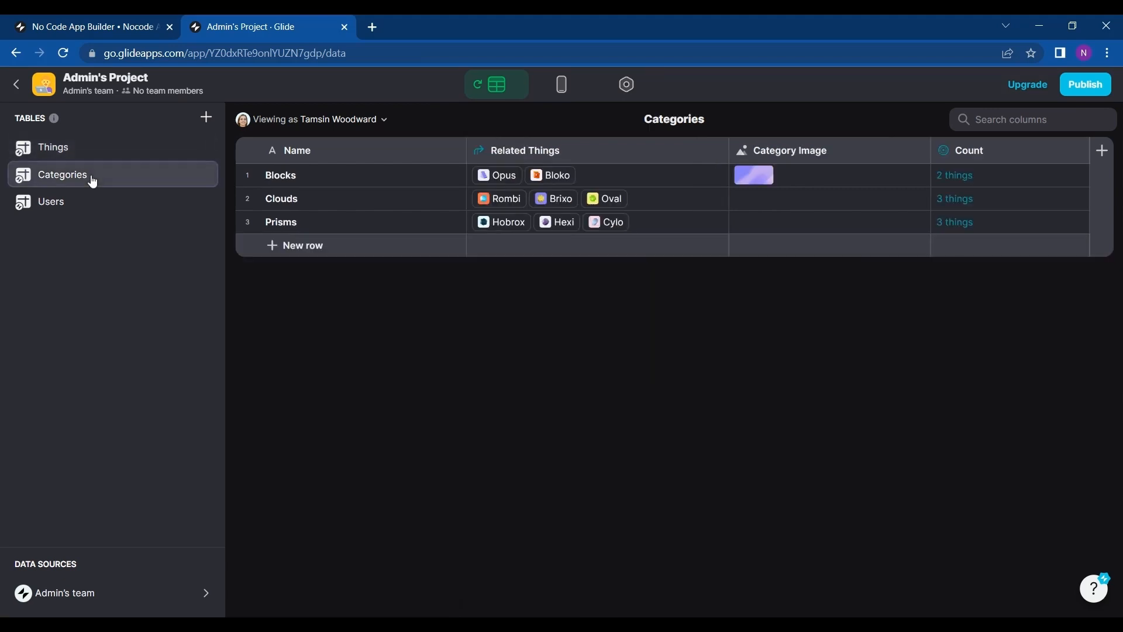
pyautogui.click(88, 200)
pyautogui.click(121, 148)
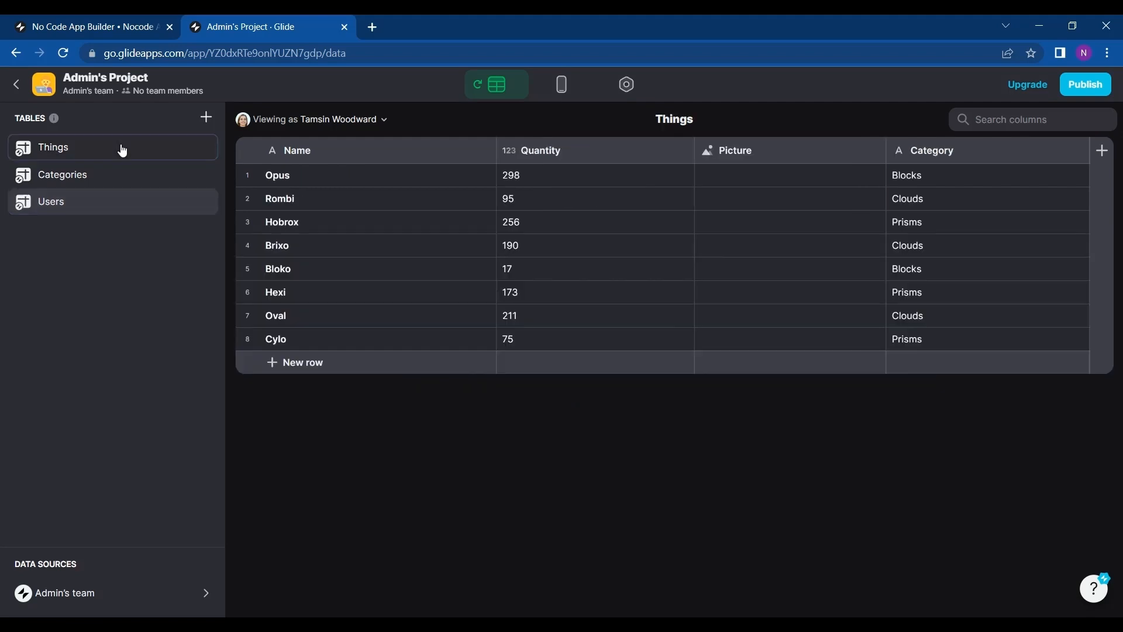
pyautogui.click(113, 173)
pyautogui.click(100, 202)
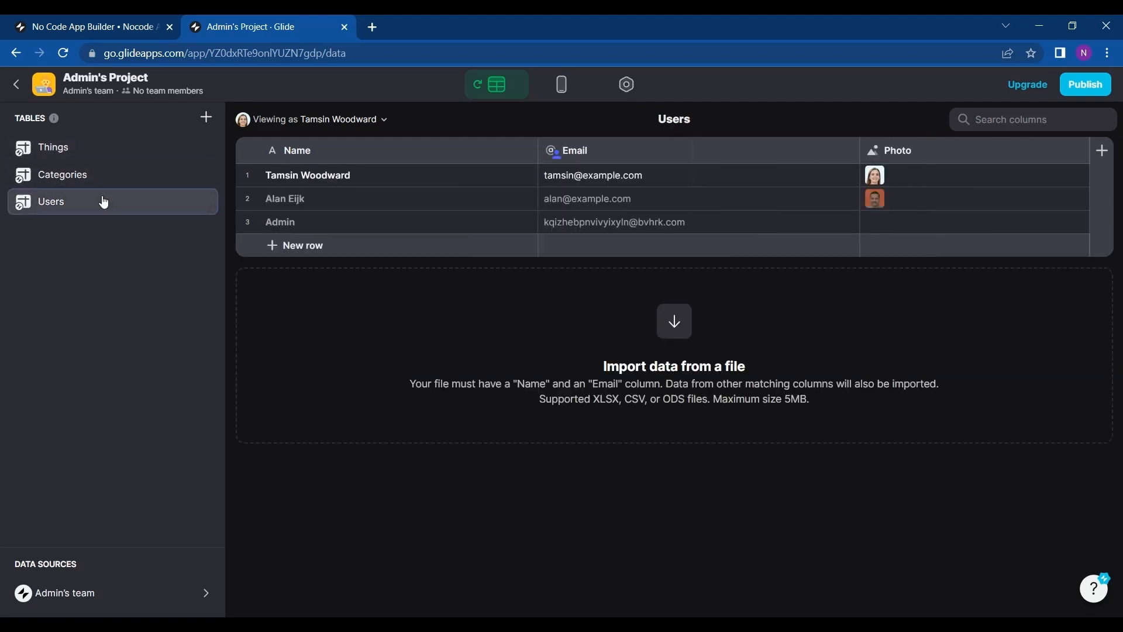
pyautogui.click(206, 117)
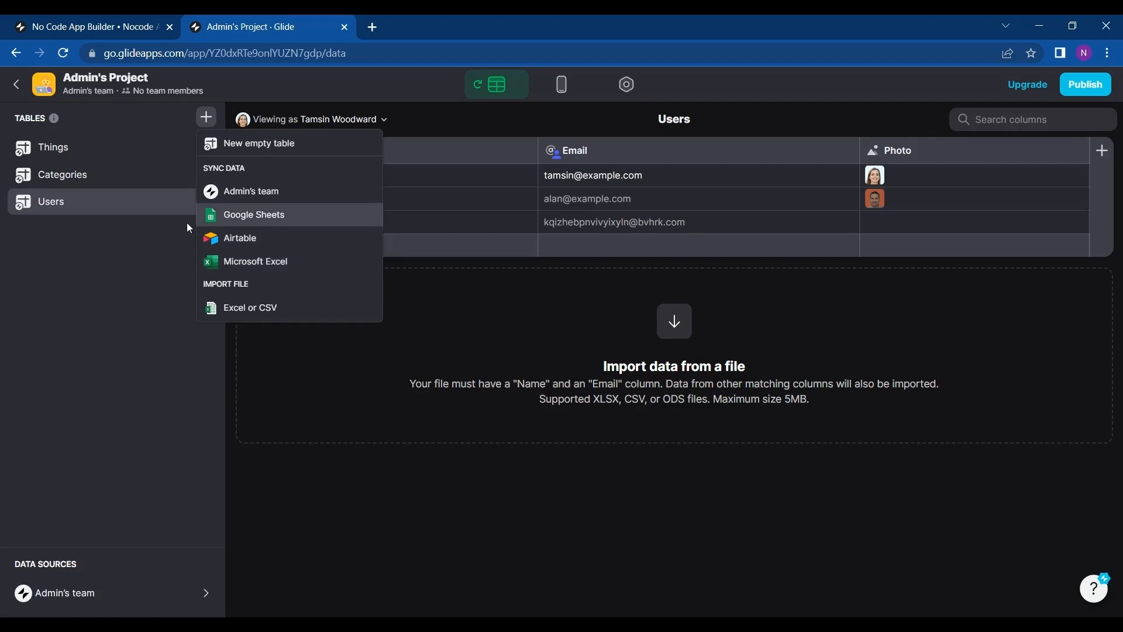
pyautogui.click(164, 230)
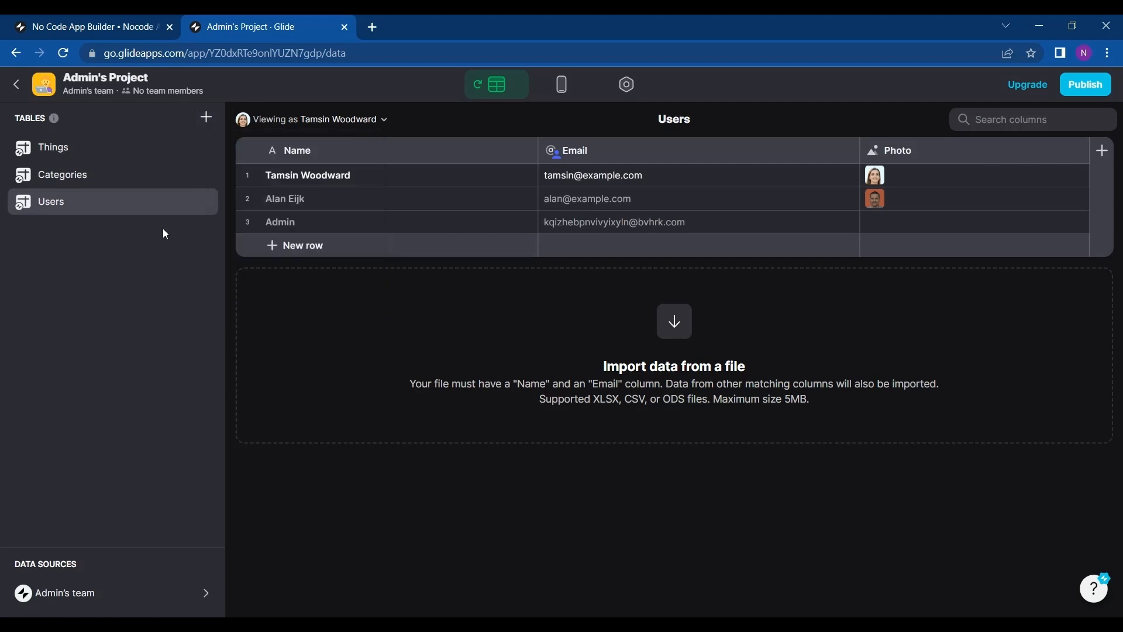
pyautogui.click(124, 160)
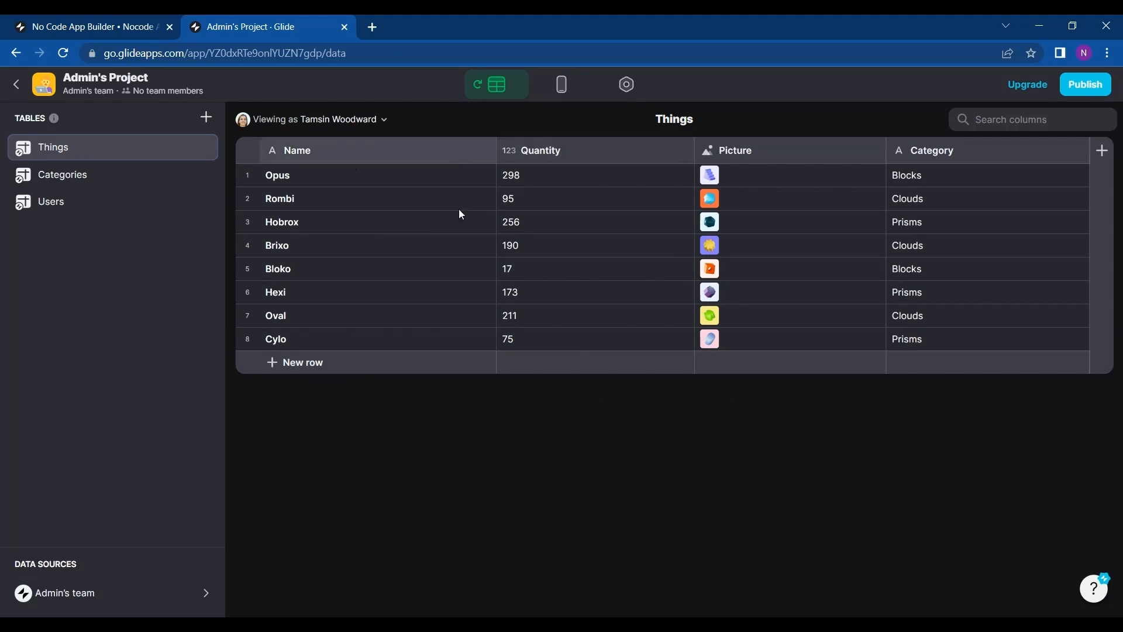
# Examine the Name and Picture column settings of the Things table and the list of column types.
pyautogui.click(561, 88)
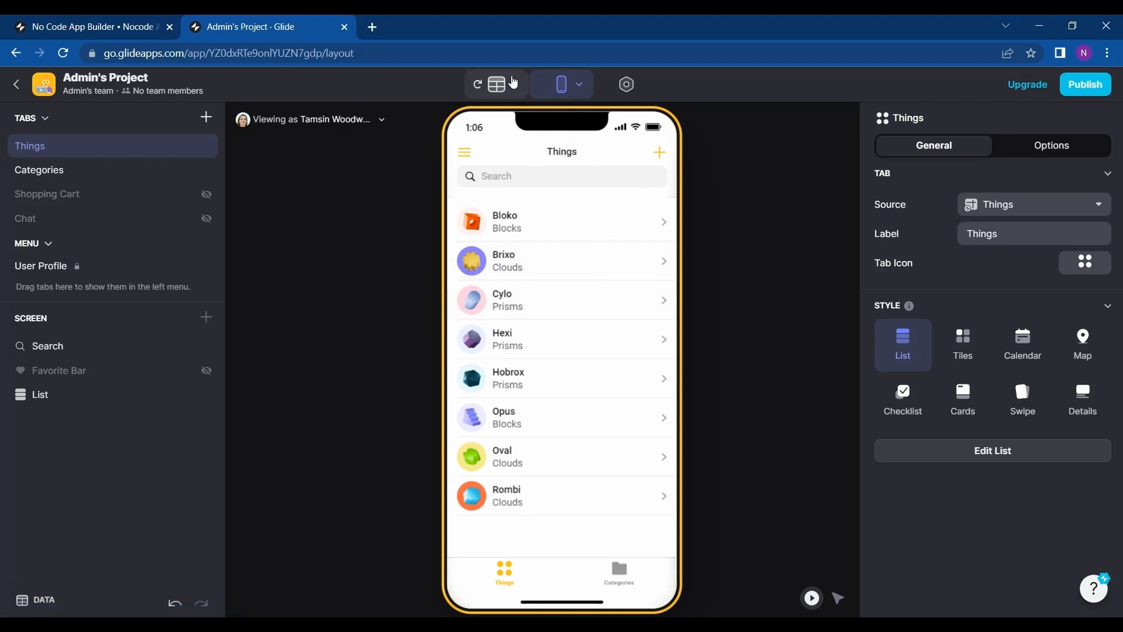
pyautogui.click(513, 83)
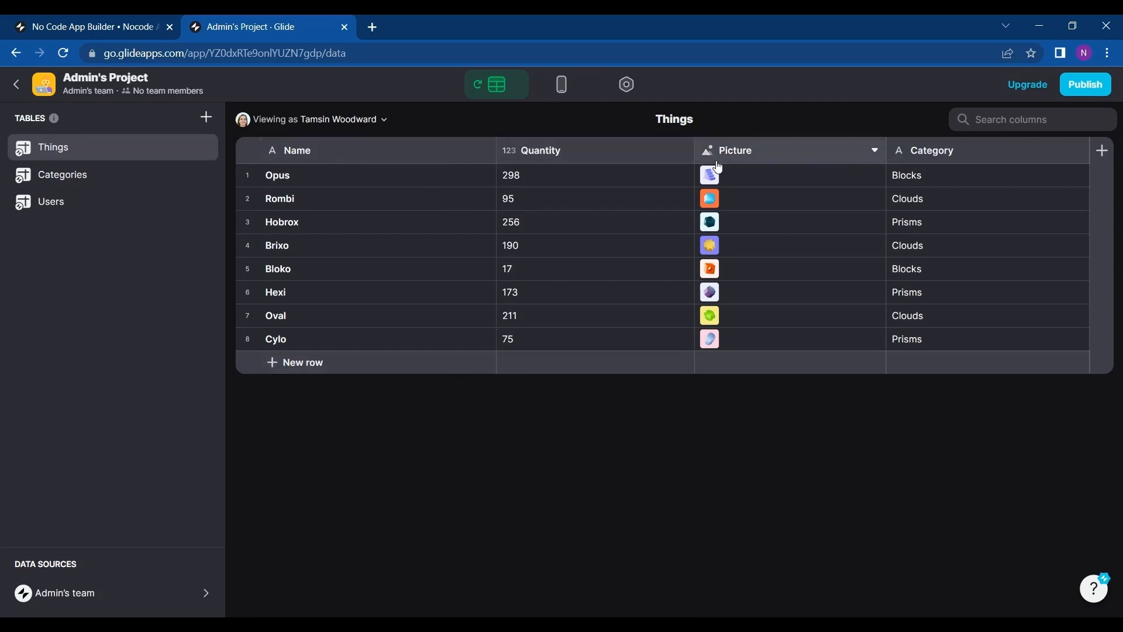
pyautogui.click(477, 157)
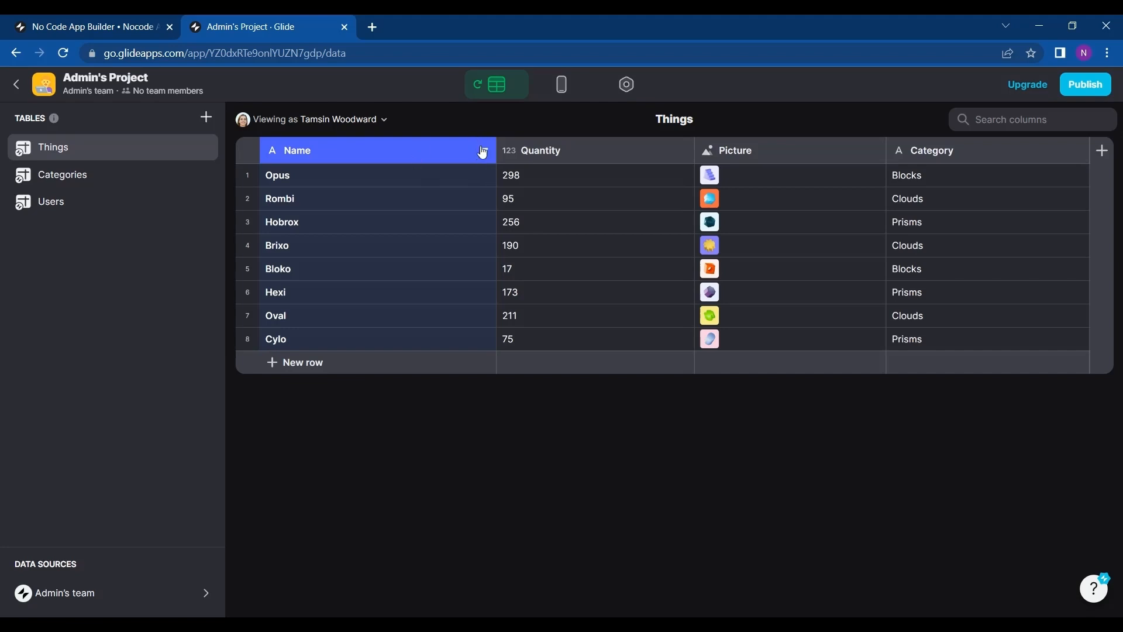
pyautogui.click(483, 152)
pyautogui.click(384, 177)
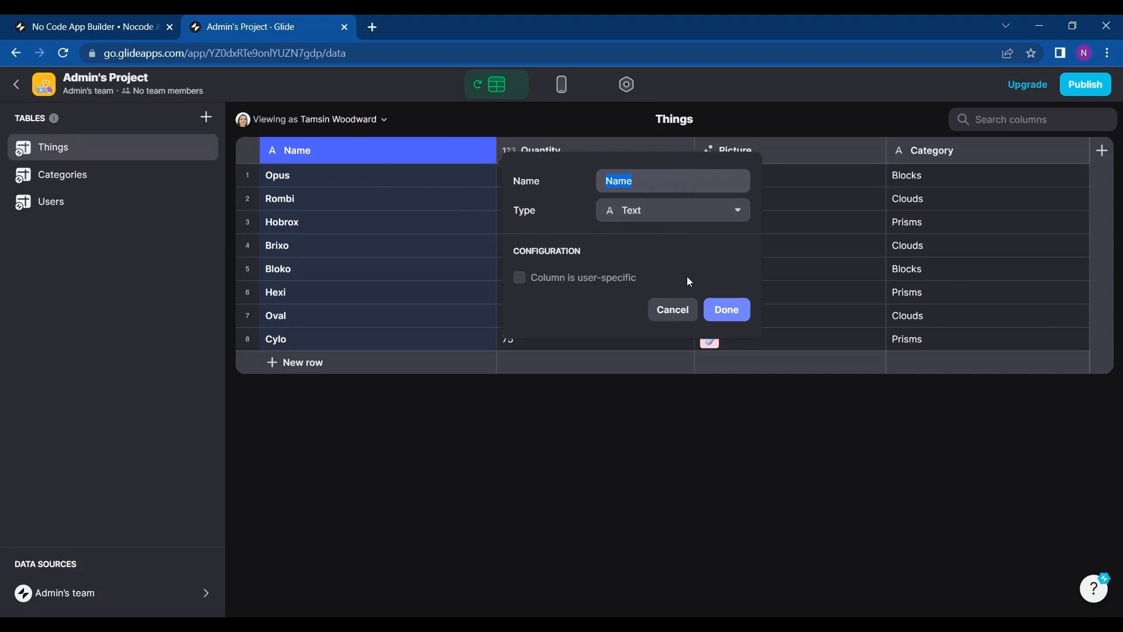
pyautogui.click(685, 311)
pyautogui.click(344, 184)
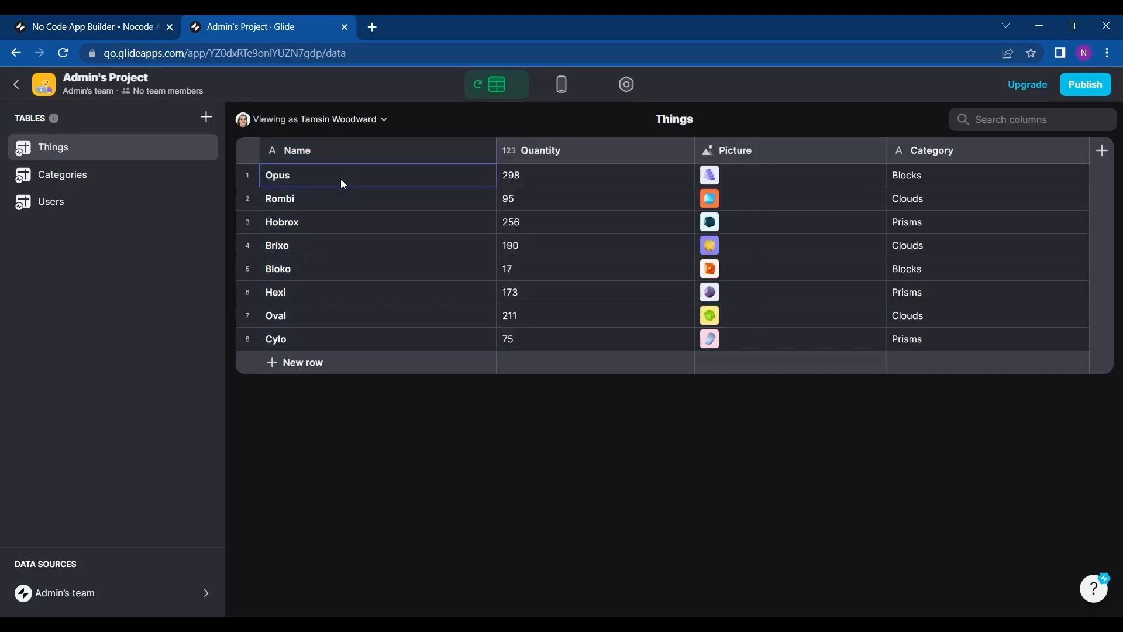
pyautogui.click(333, 202)
pyautogui.click(348, 224)
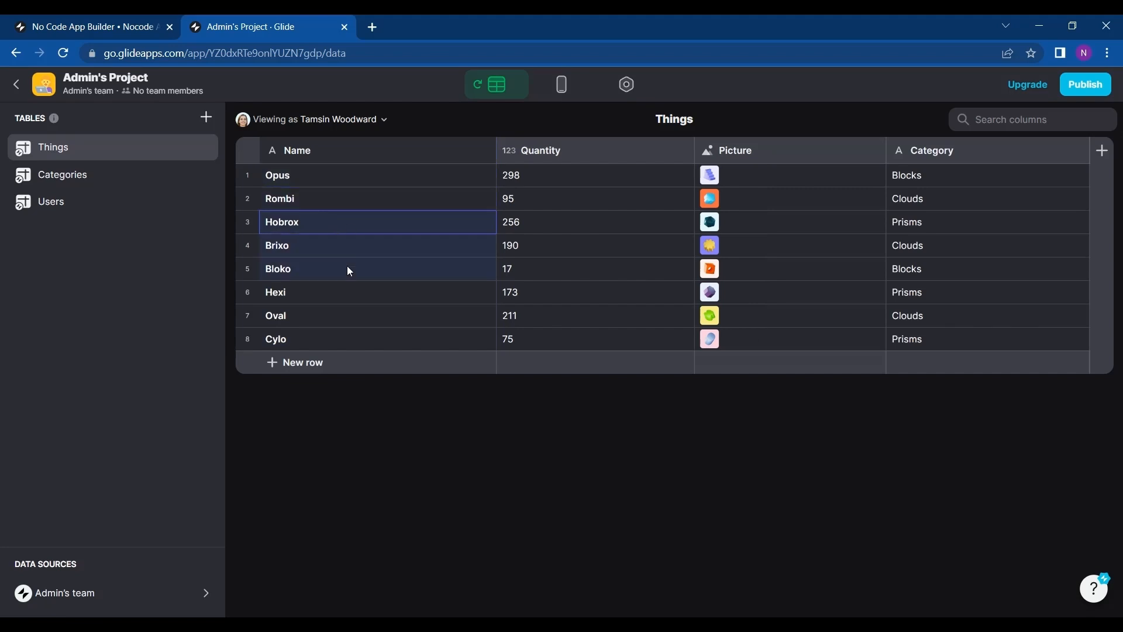
pyautogui.click(348, 269)
pyautogui.click(749, 156)
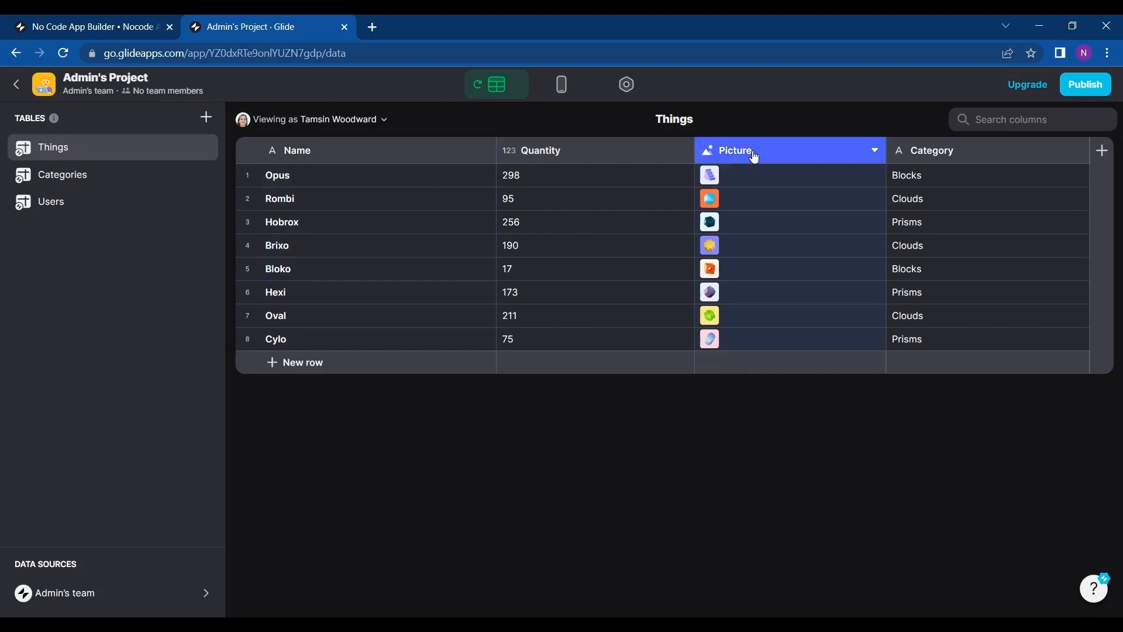
pyautogui.click(877, 153)
pyautogui.click(800, 179)
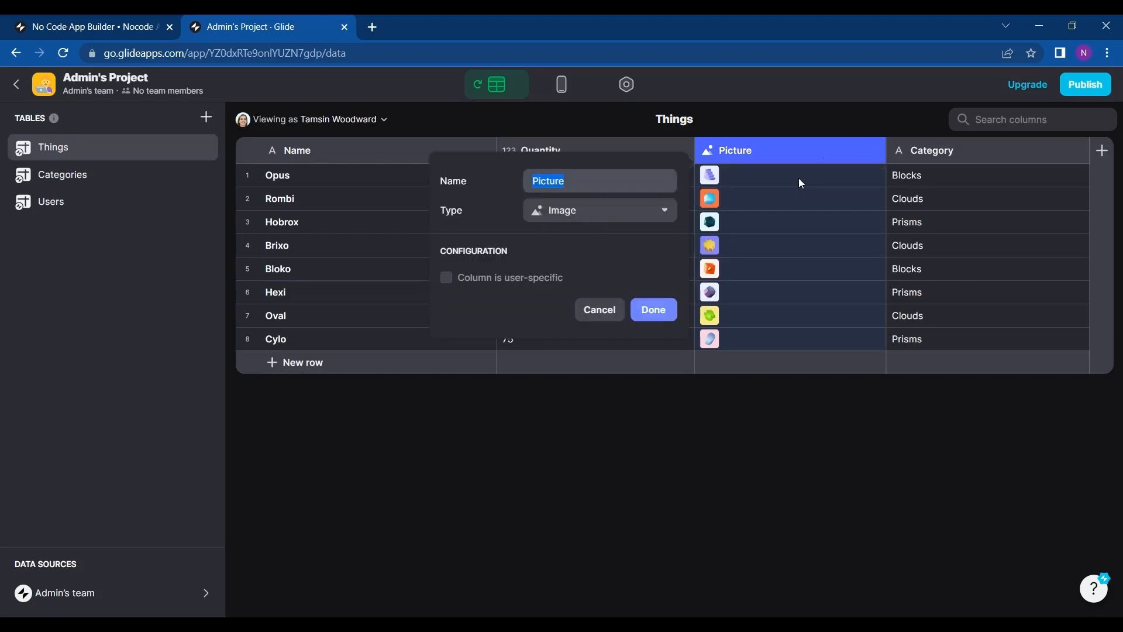
pyautogui.click(607, 218)
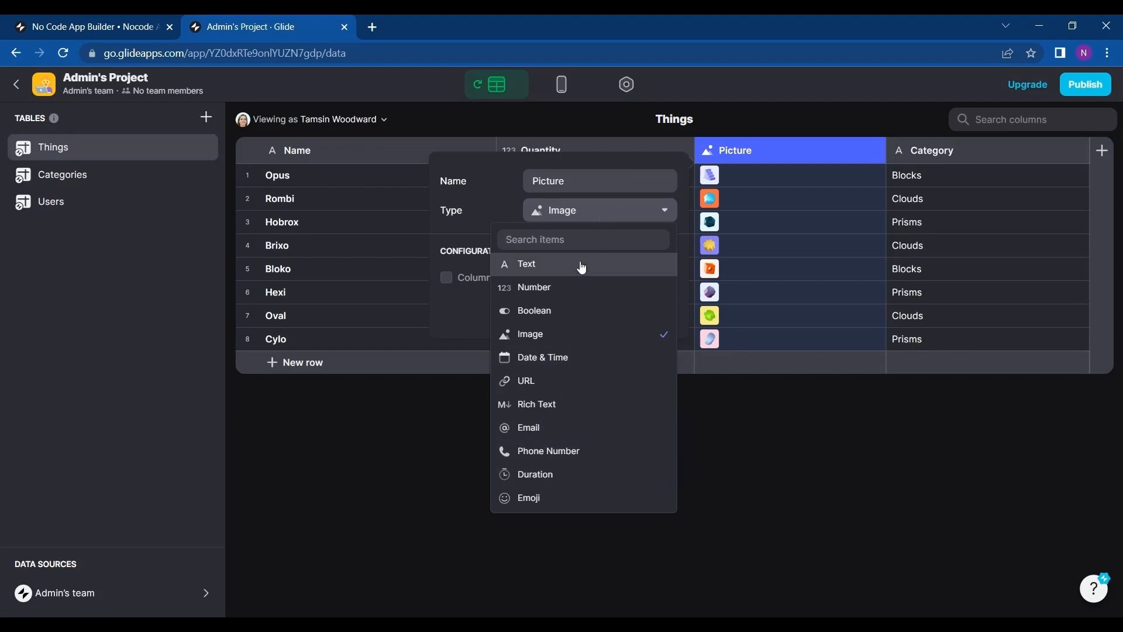
pyautogui.click(627, 222)
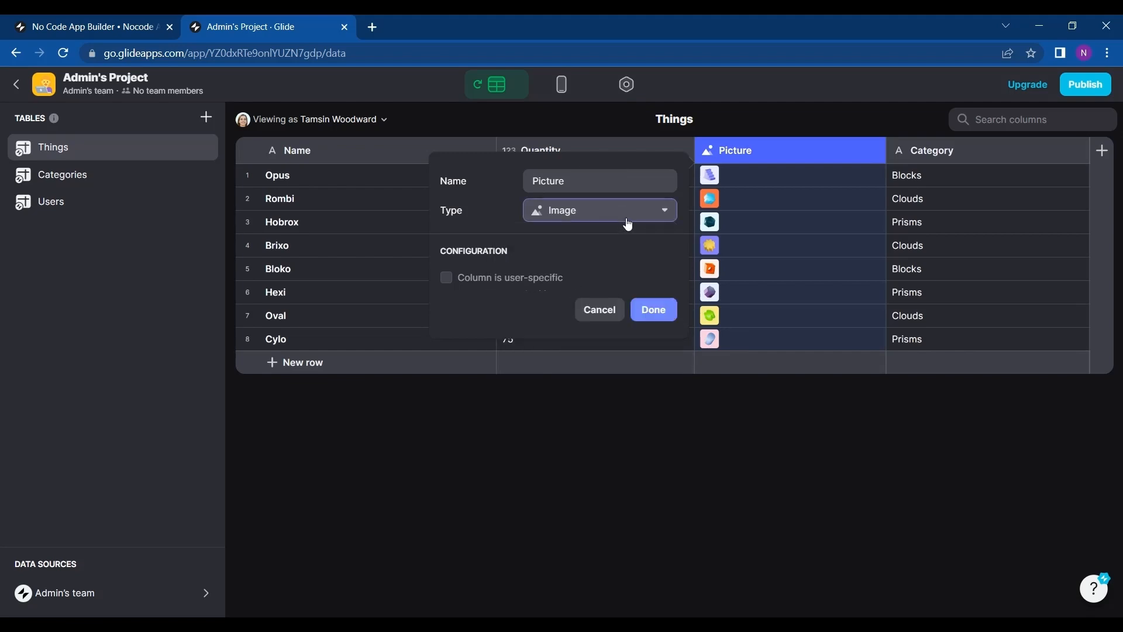
pyautogui.click(601, 311)
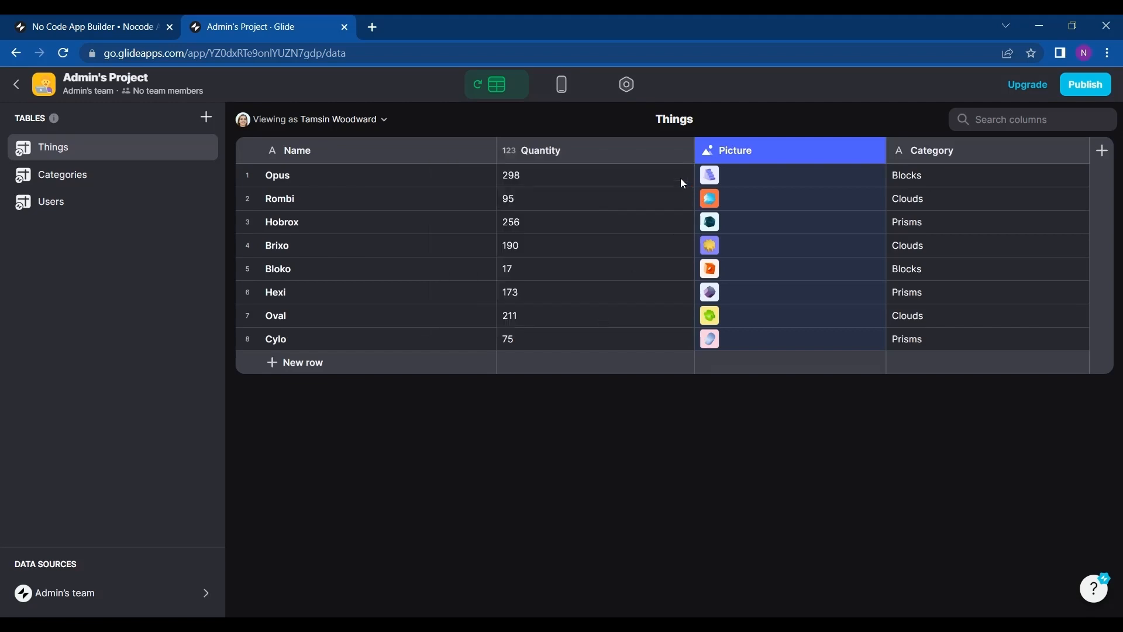
# Add a new text column to the Things table.
pyautogui.click(1108, 160)
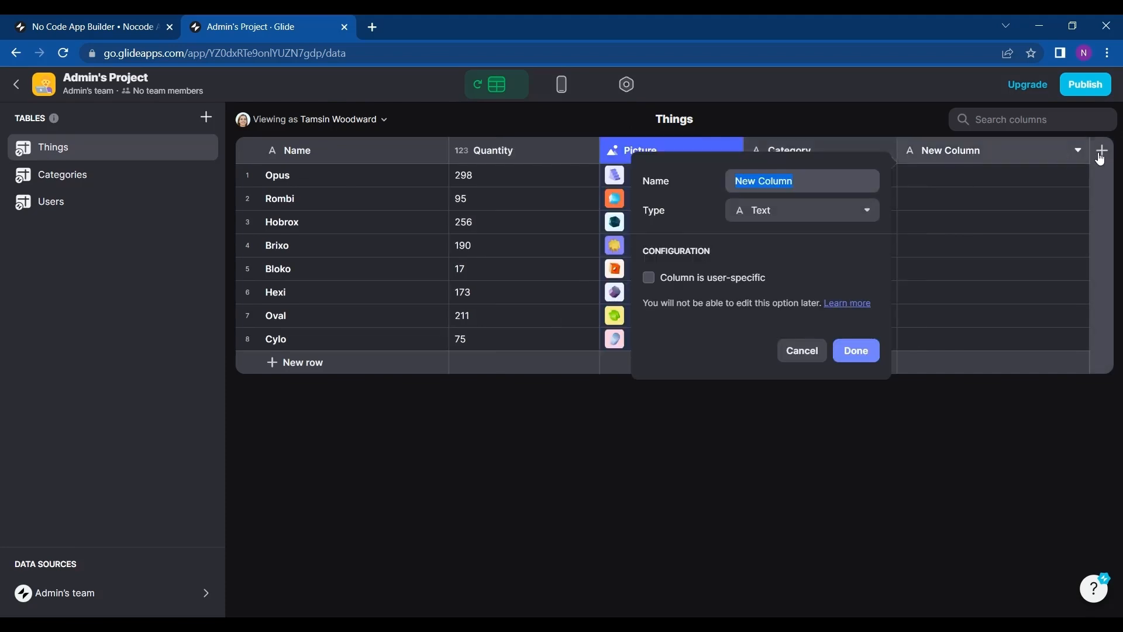
pyautogui.click(1079, 156)
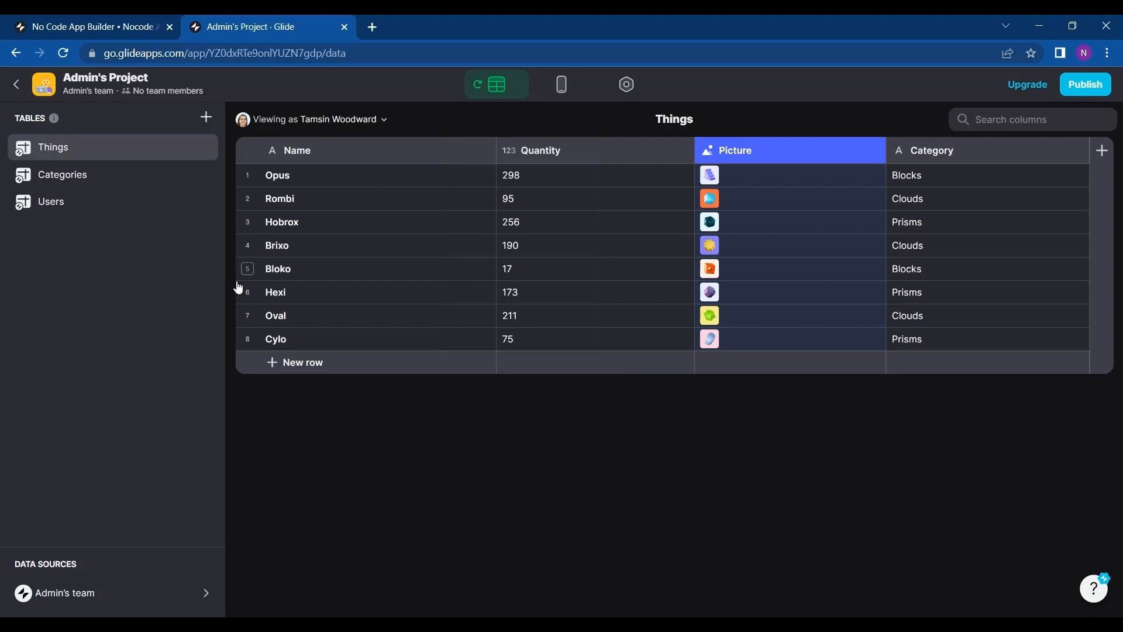
pyautogui.click(1100, 153)
pyautogui.click(834, 184)
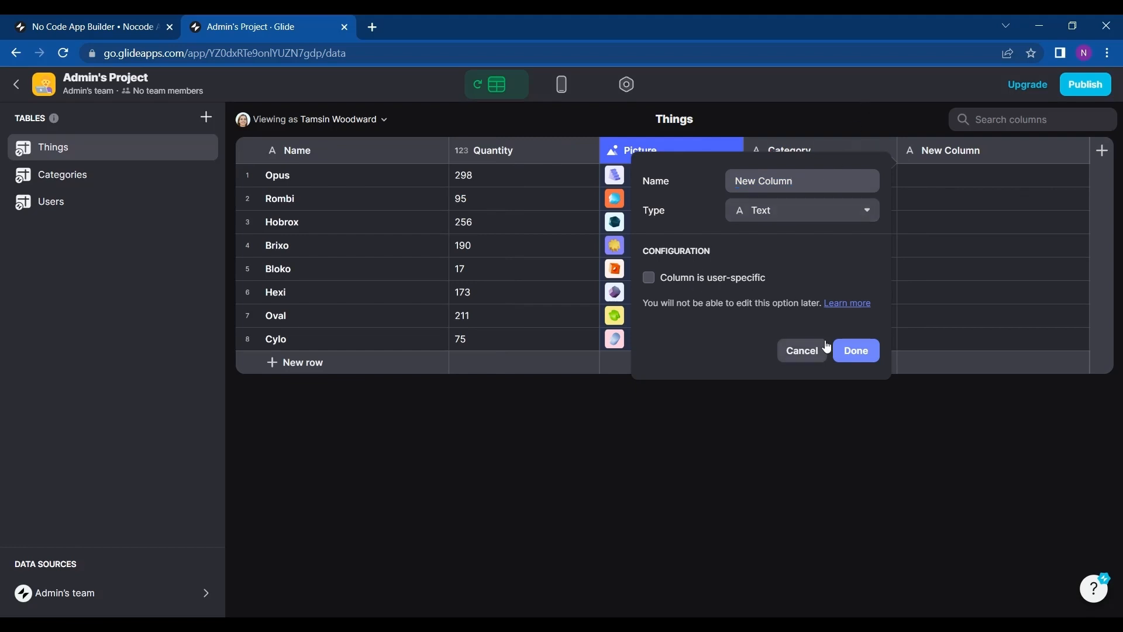
pyautogui.click(850, 350)
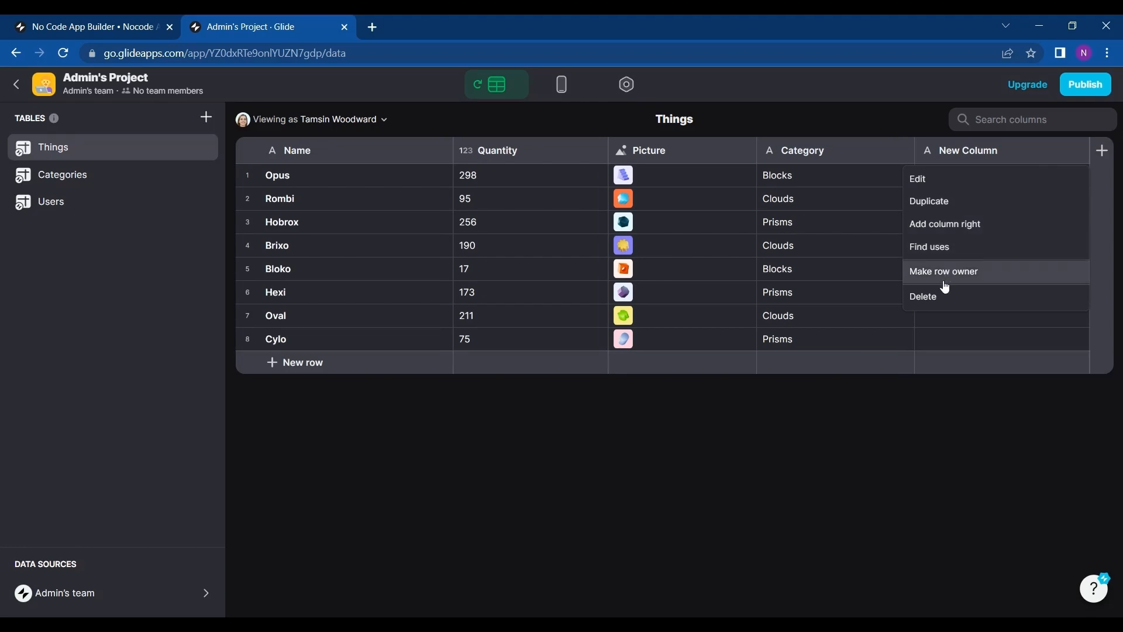
# Delete the new column from the Things table.
pyautogui.click(942, 298)
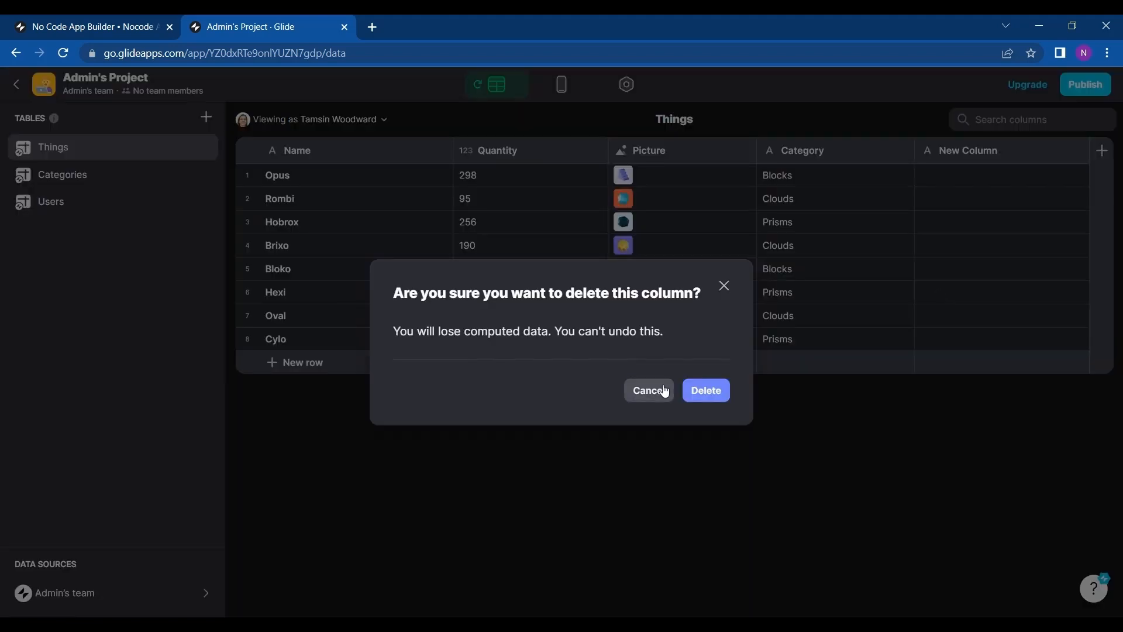
pyautogui.click(715, 392)
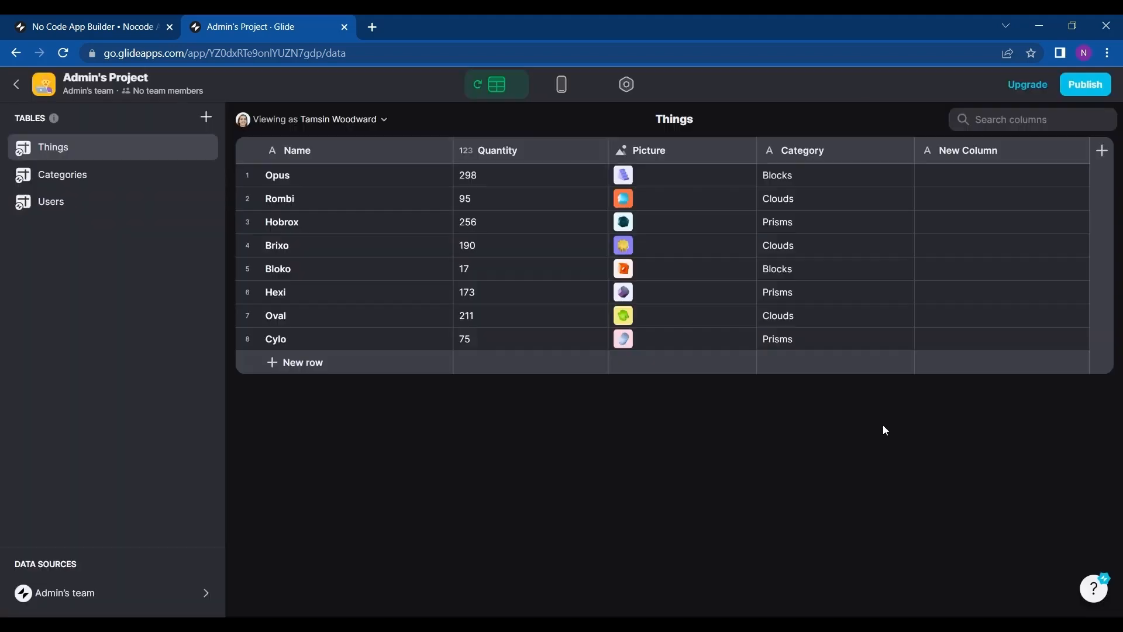
pyautogui.click(1059, 163)
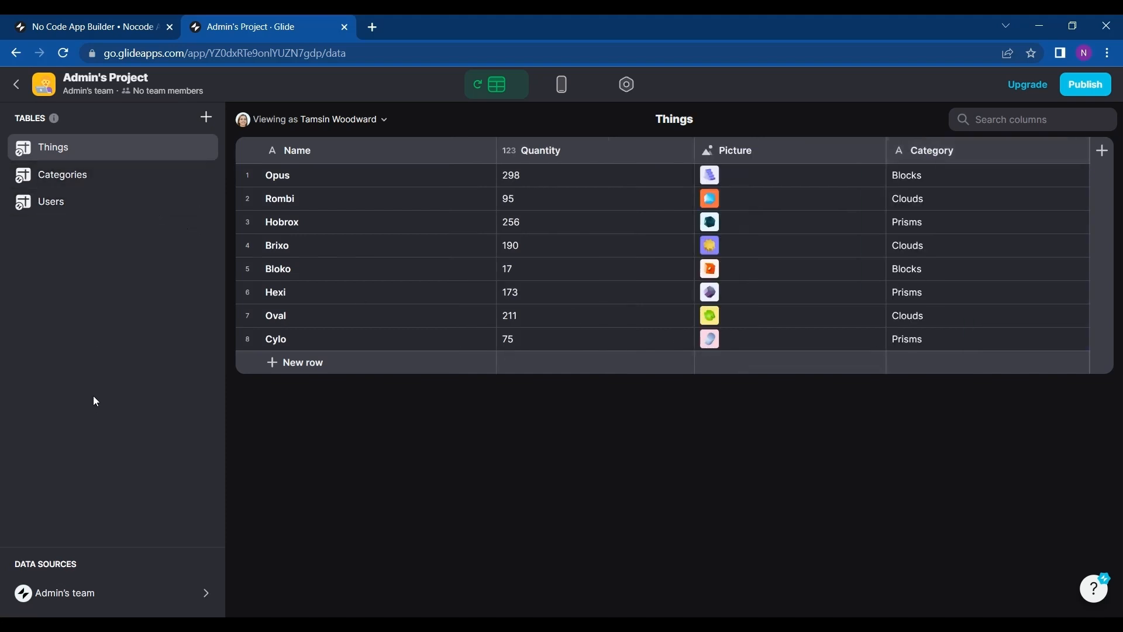
pyautogui.click(105, 607)
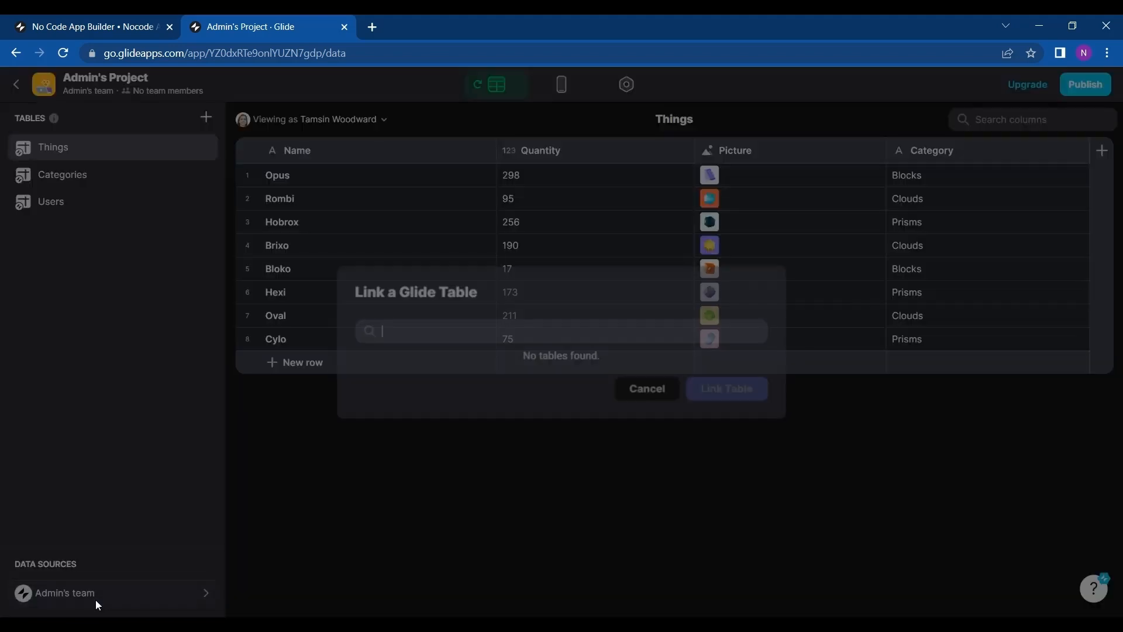
pyautogui.click(644, 395)
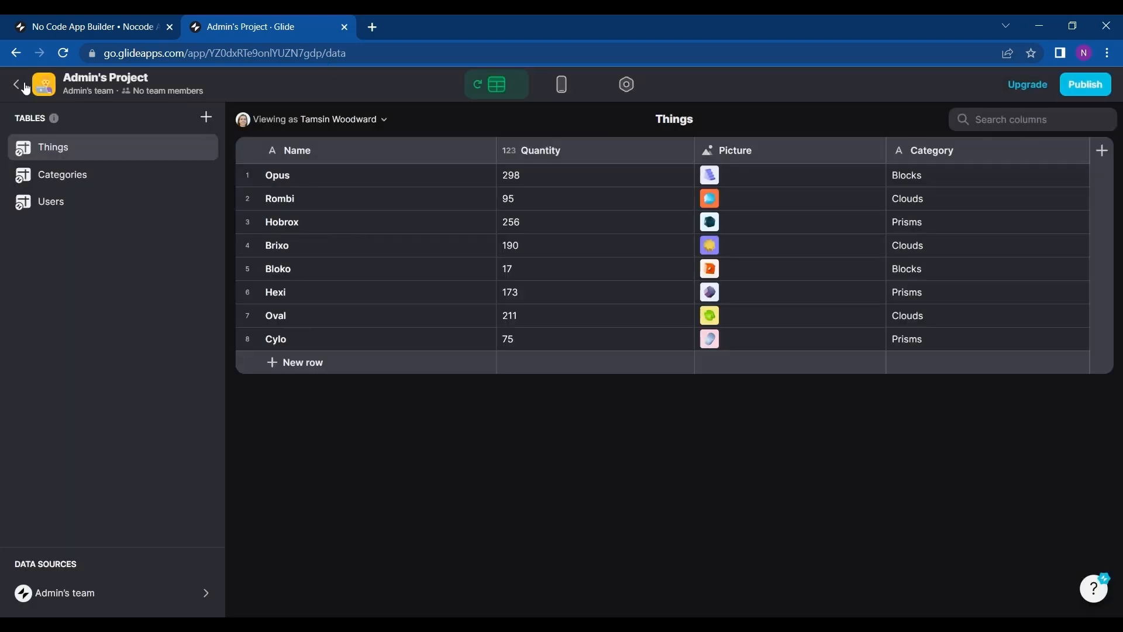
# Browse the app's tabs in the layout editor, including the hidden Shopping Cart and Chat screens and the menu section.
pyautogui.click(583, 80)
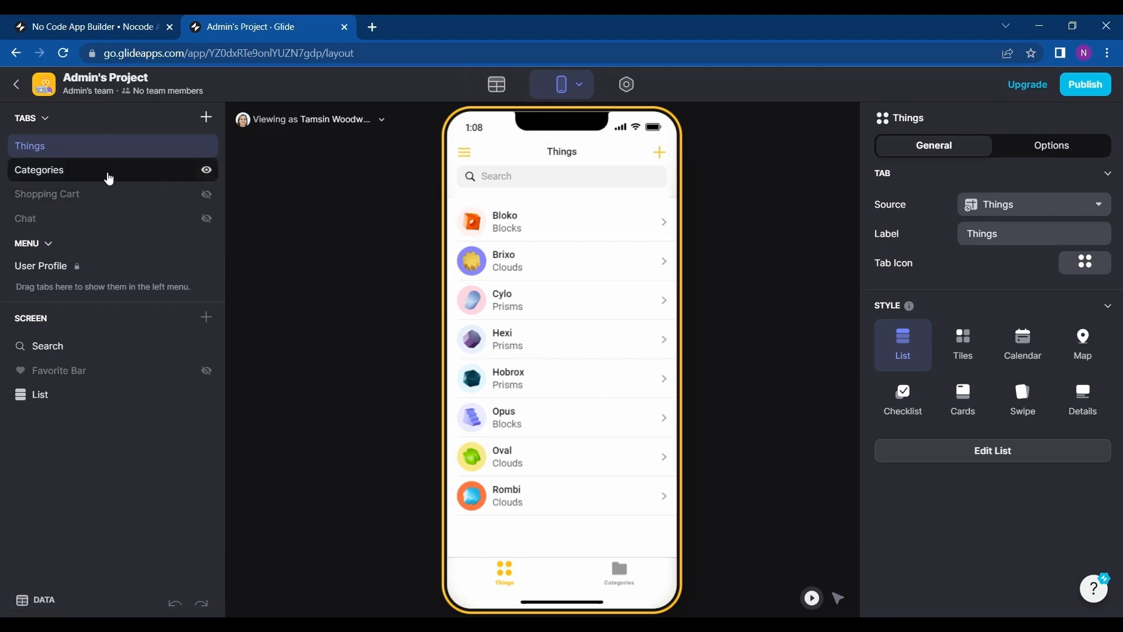
pyautogui.click(100, 195)
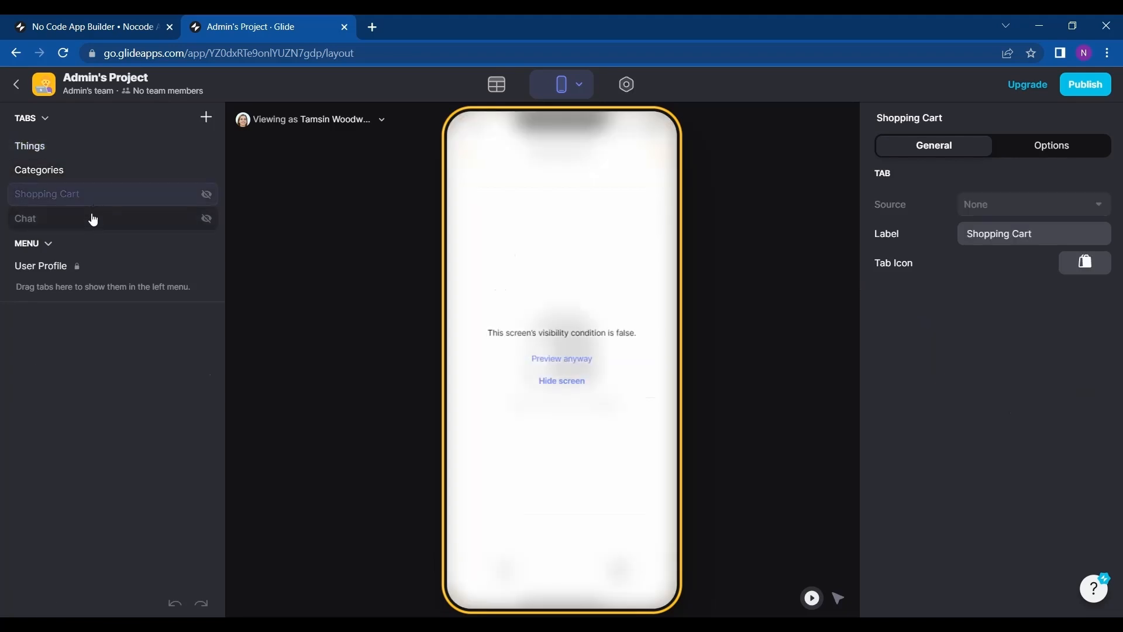
pyautogui.click(94, 218)
pyautogui.click(91, 173)
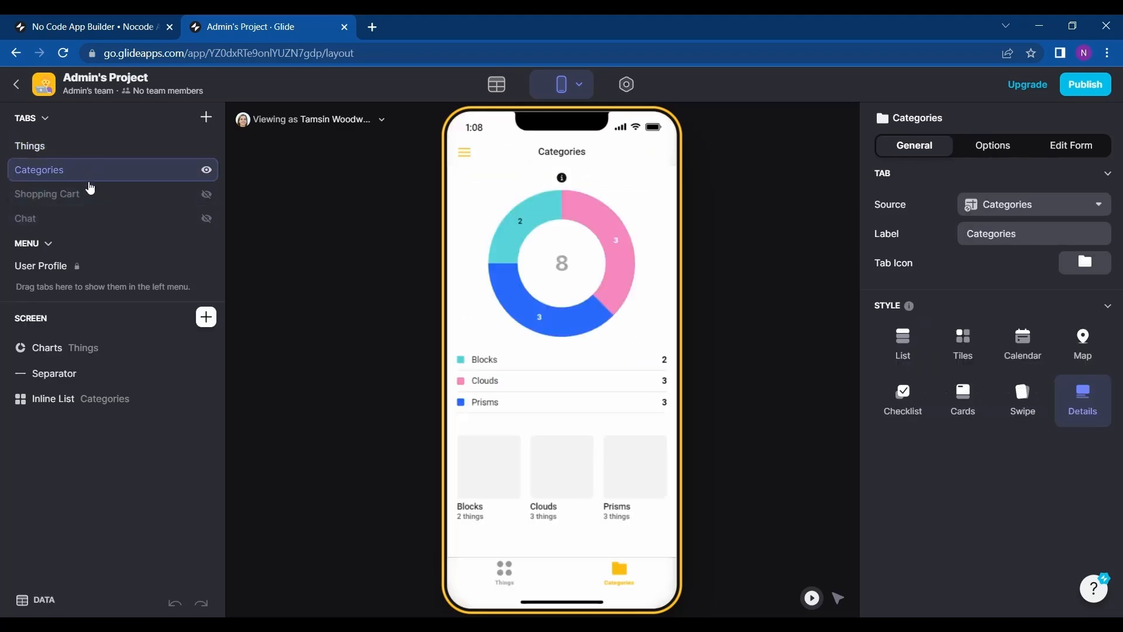
pyautogui.click(88, 197)
pyautogui.click(82, 218)
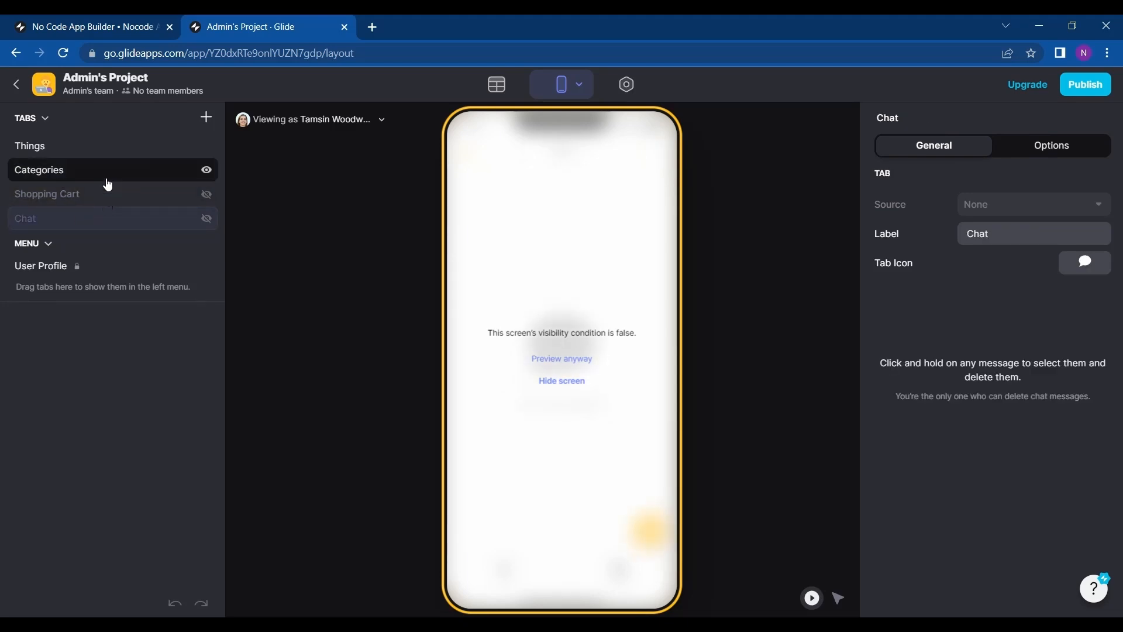
pyautogui.click(49, 244)
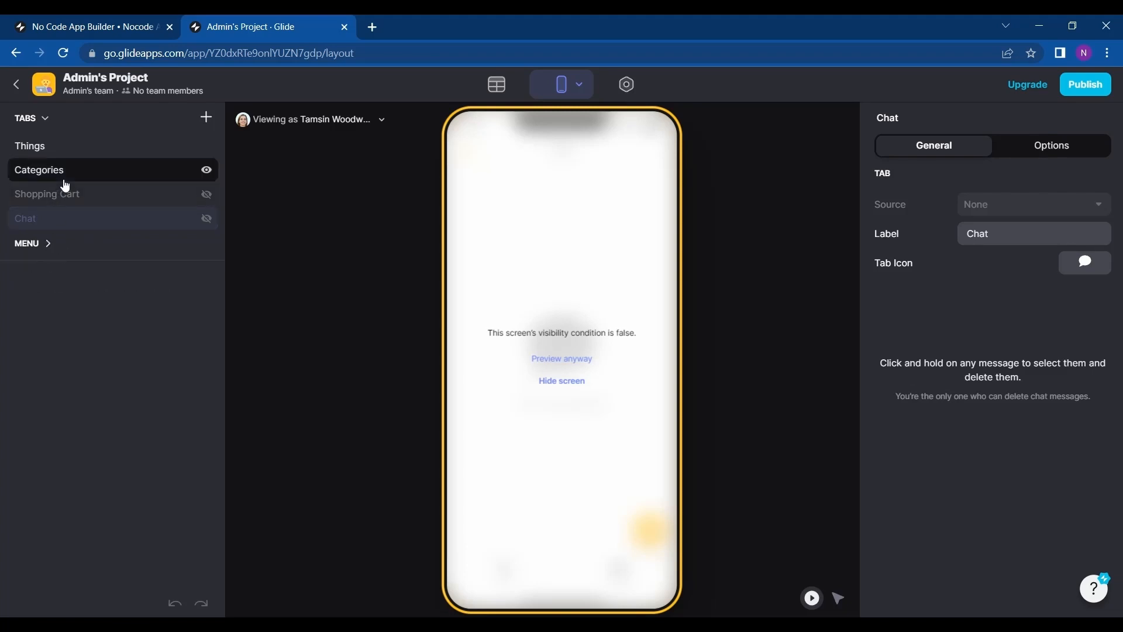
pyautogui.click(59, 172)
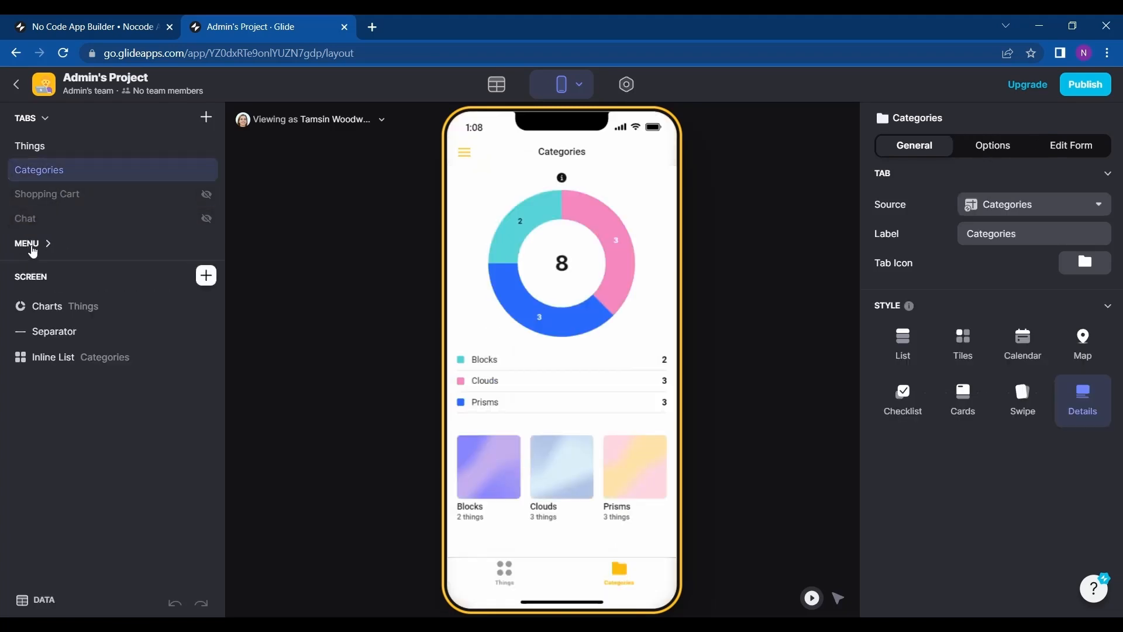
pyautogui.click(28, 246)
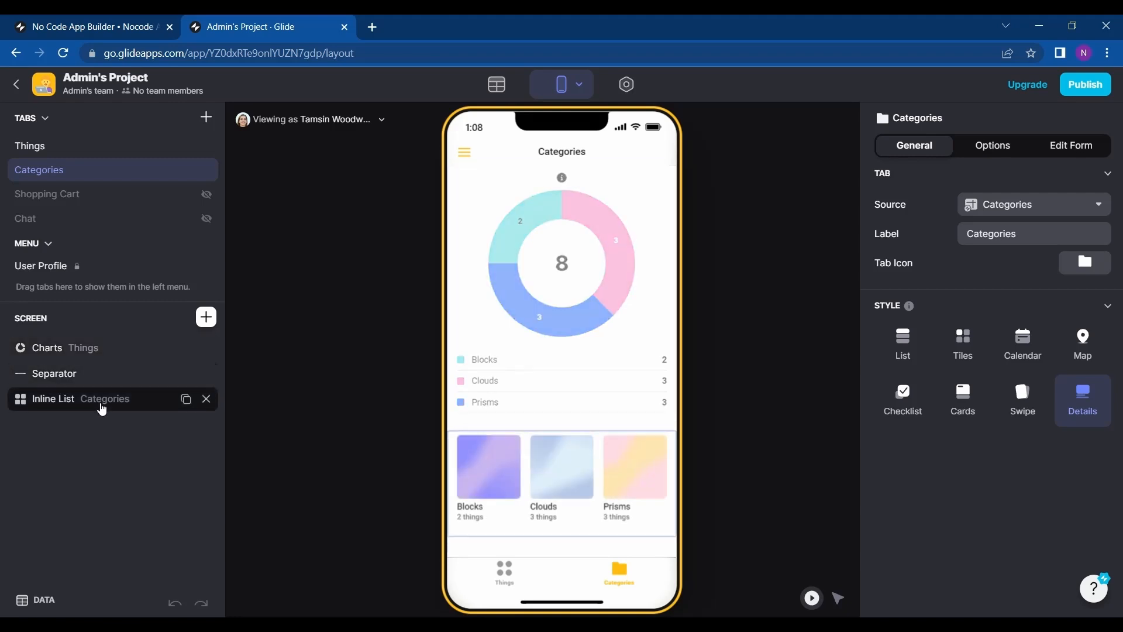
# Insert an Image component at the top of the Categories screen, above the chart.
pyautogui.click(115, 360)
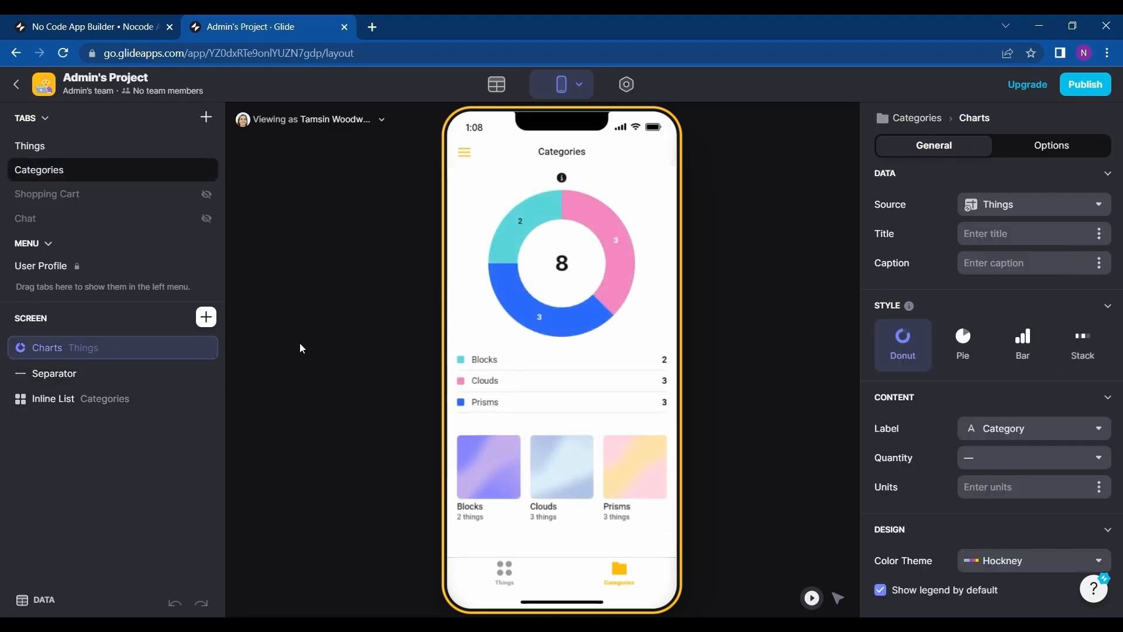
pyautogui.click(206, 318)
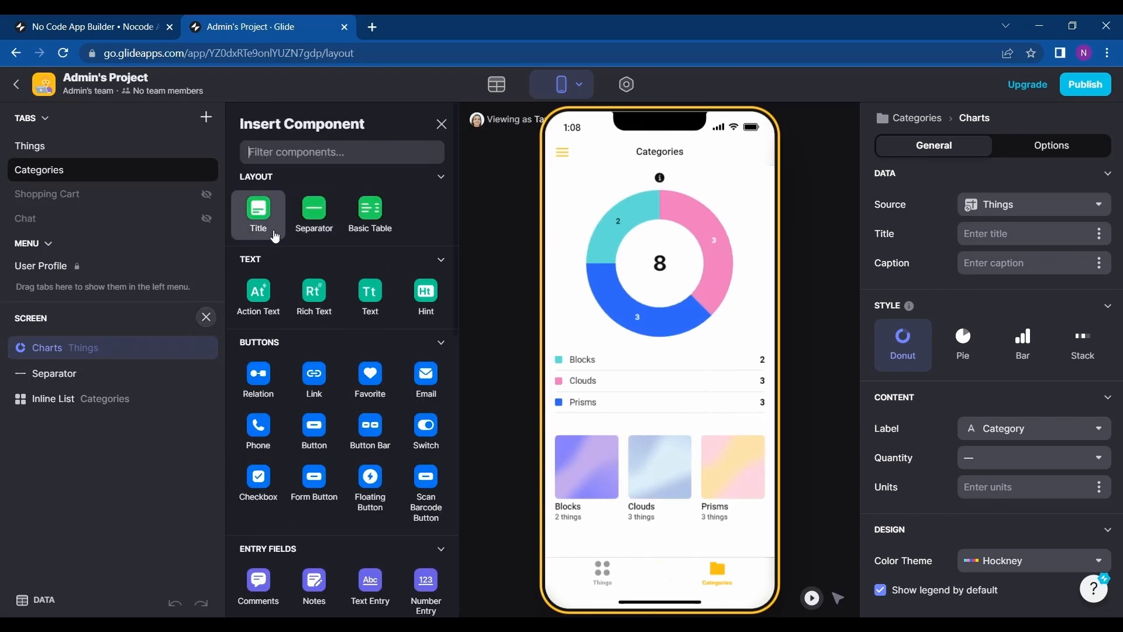
pyautogui.scroll(-4, 369, 252)
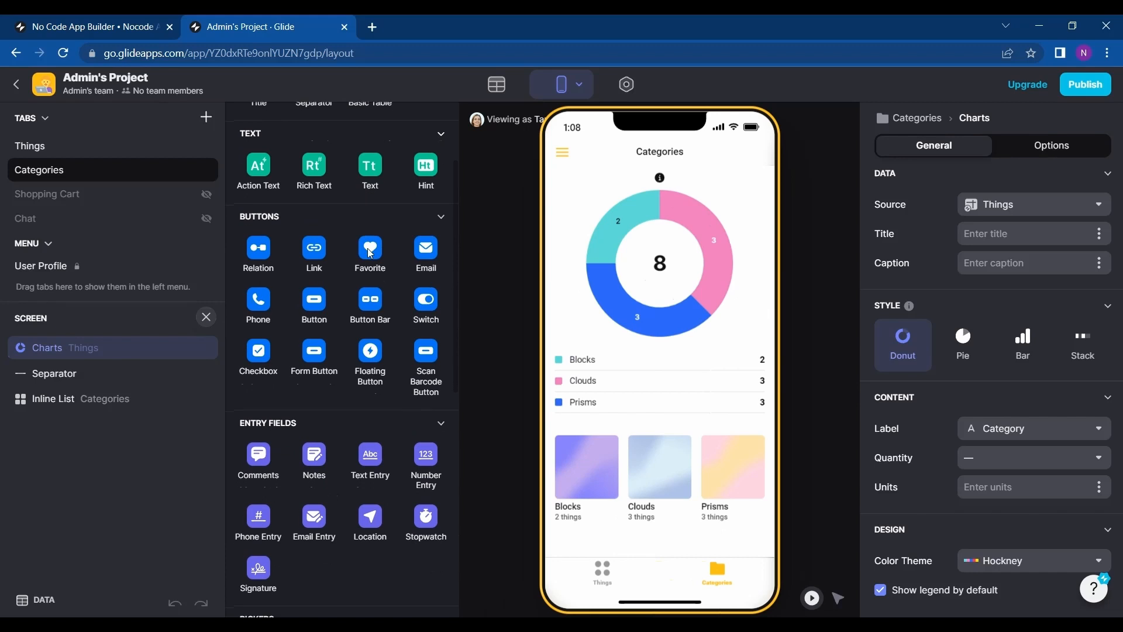
pyautogui.scroll(-6, 370, 253)
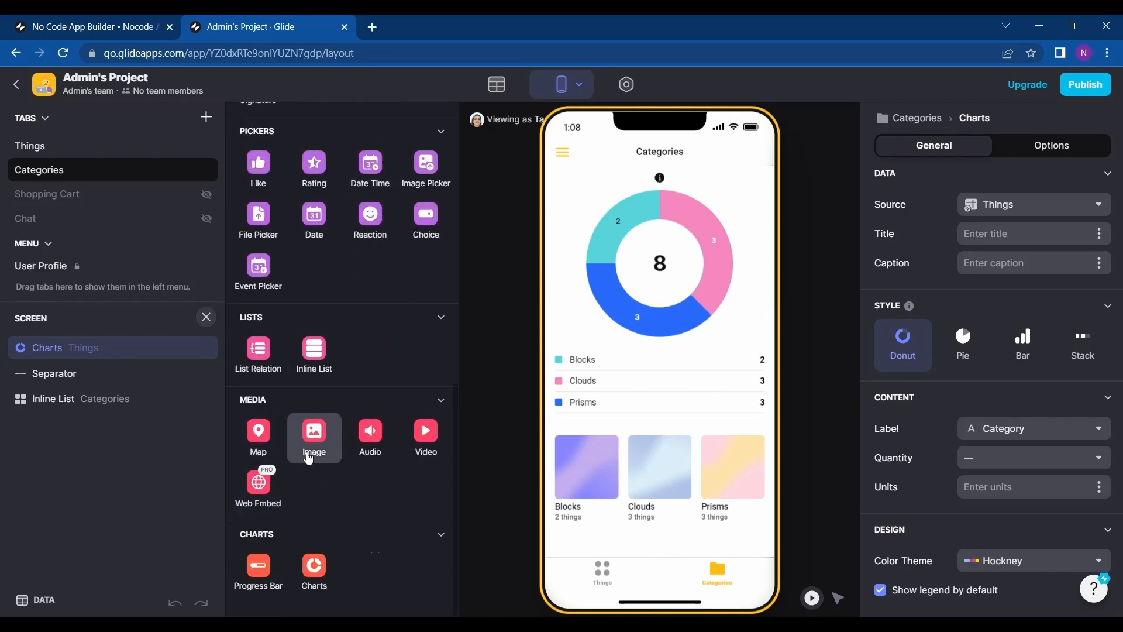
pyautogui.moveTo(314, 436); pyautogui.dragTo(153, 346)
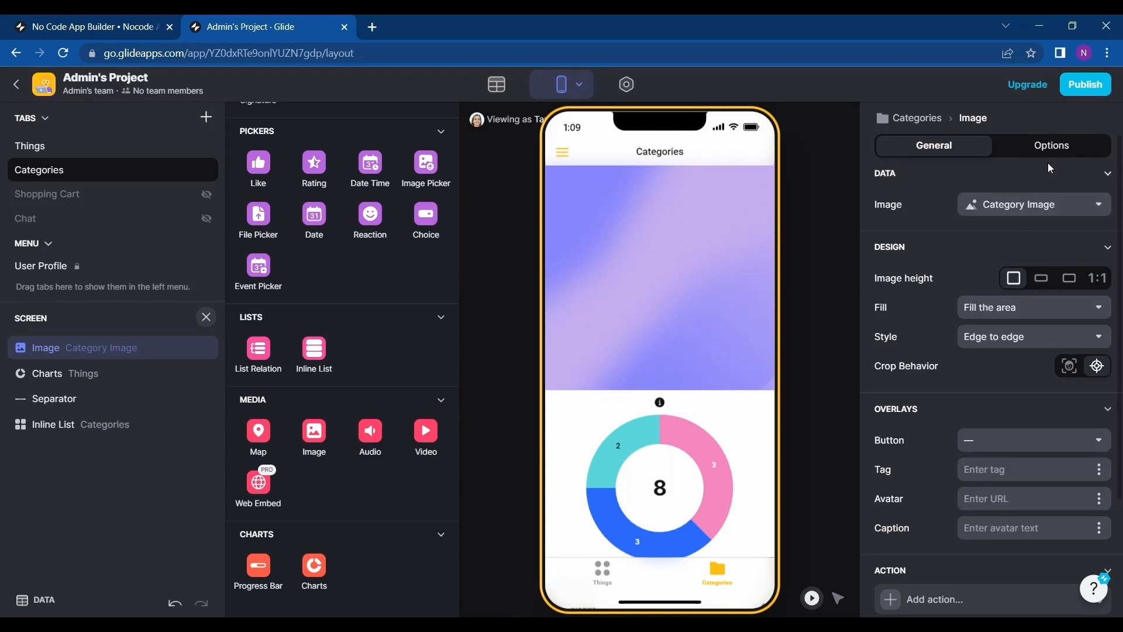
# Upload the wave-haikei (3) file from Downloads as the Image component's picture.
pyautogui.click(1018, 216)
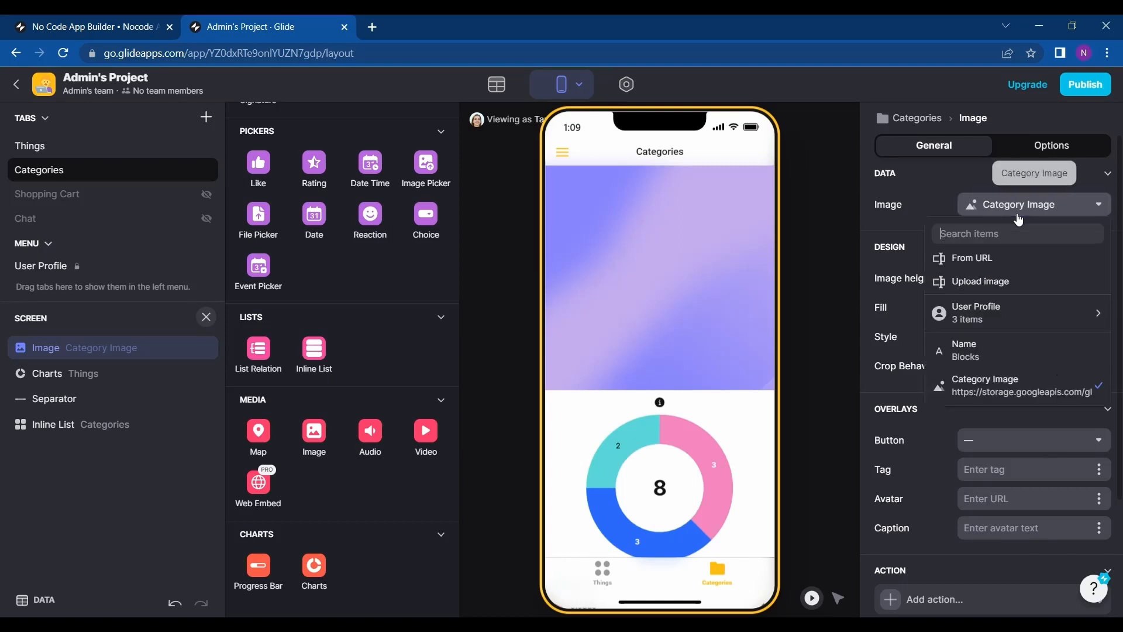
pyautogui.click(988, 286)
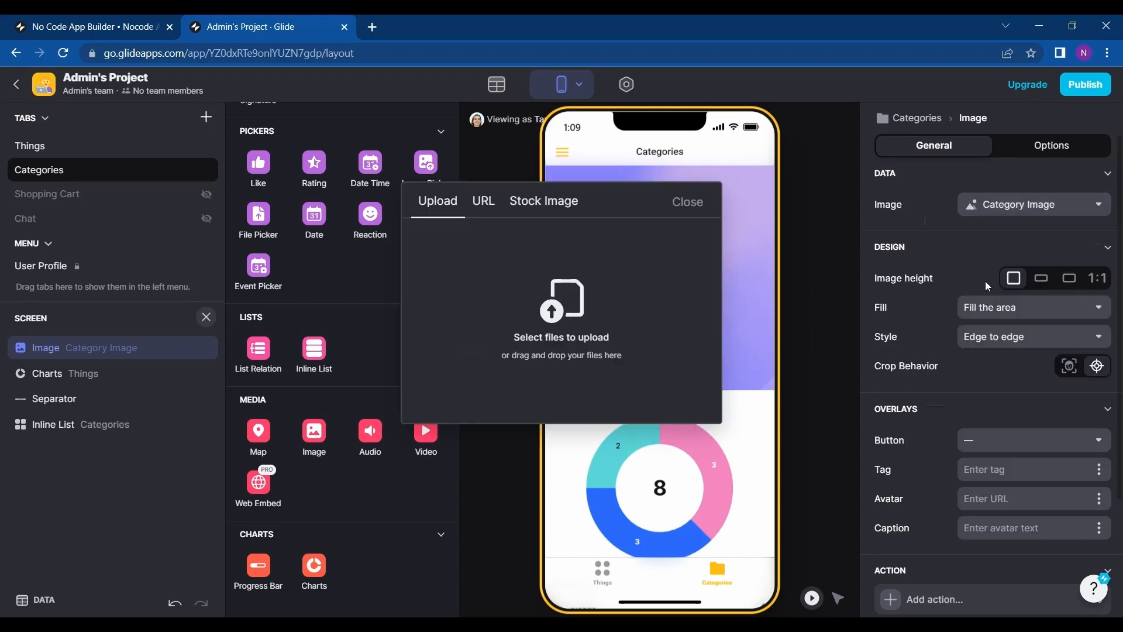
pyautogui.click(585, 313)
pyautogui.click(287, 306)
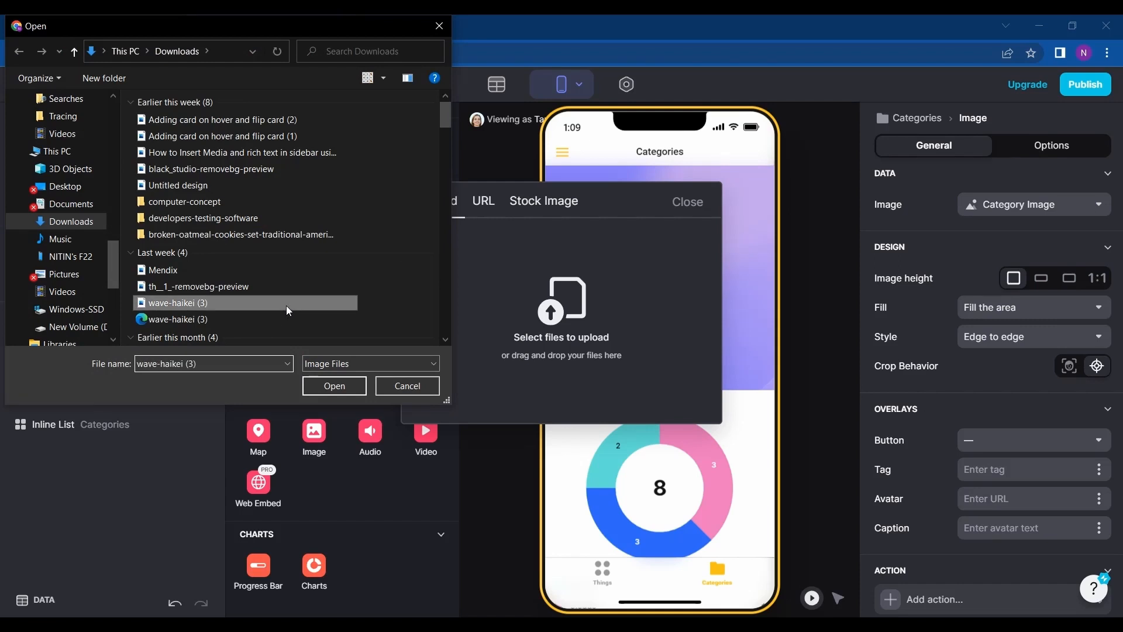
pyautogui.click(332, 391)
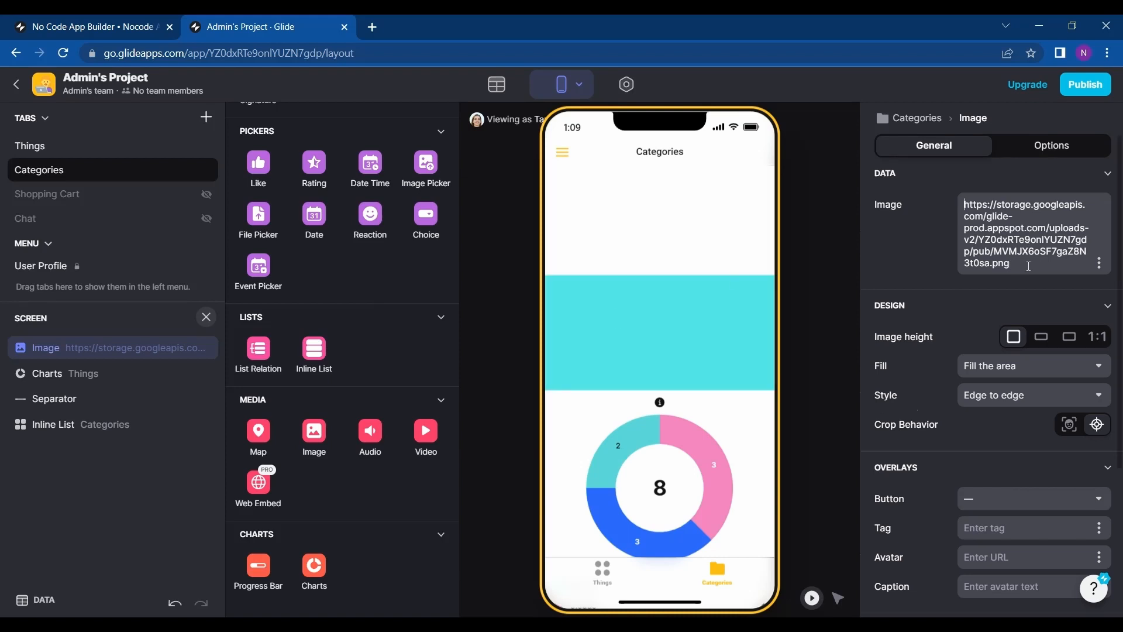
# Preview other image height and fill options, returning to square height and Fill the area.
pyautogui.click(1038, 338)
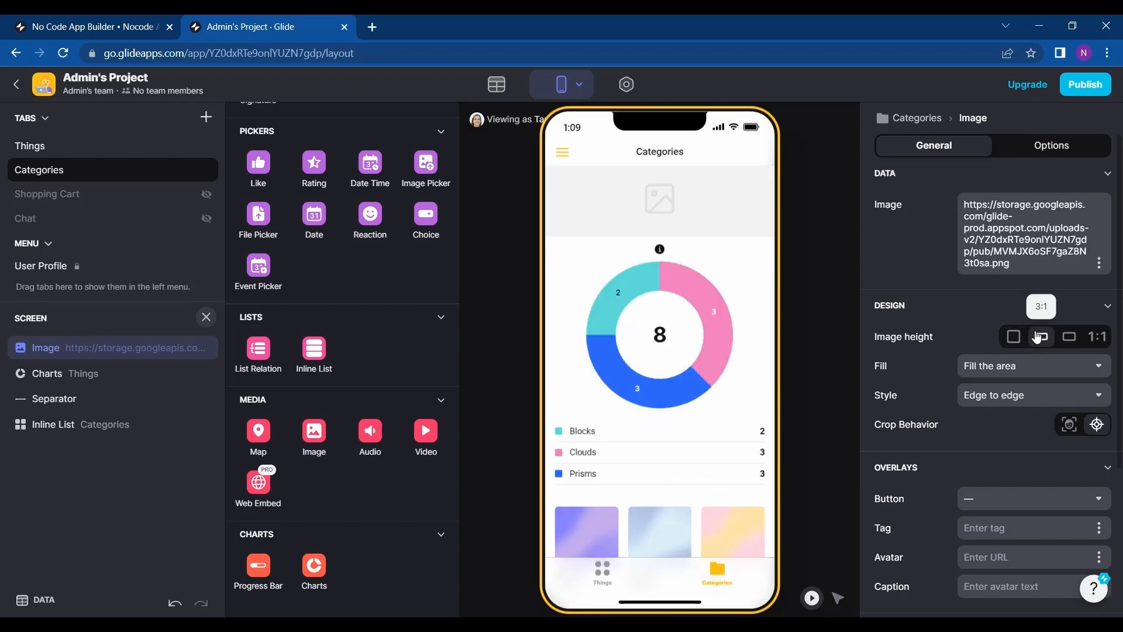
pyautogui.click(1070, 339)
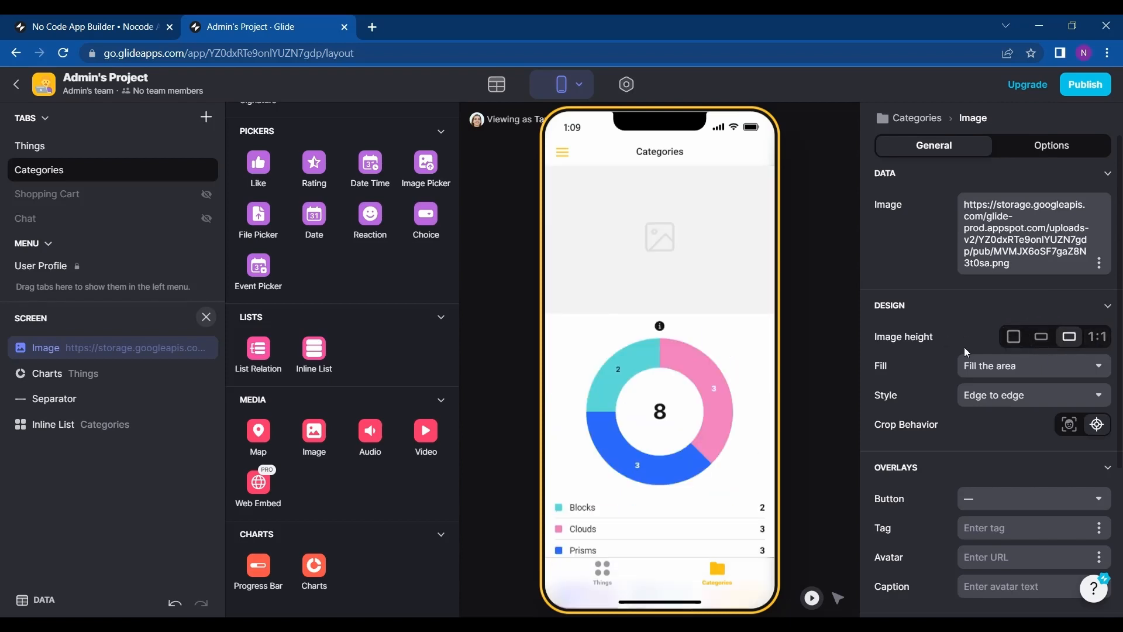
pyautogui.click(1014, 337)
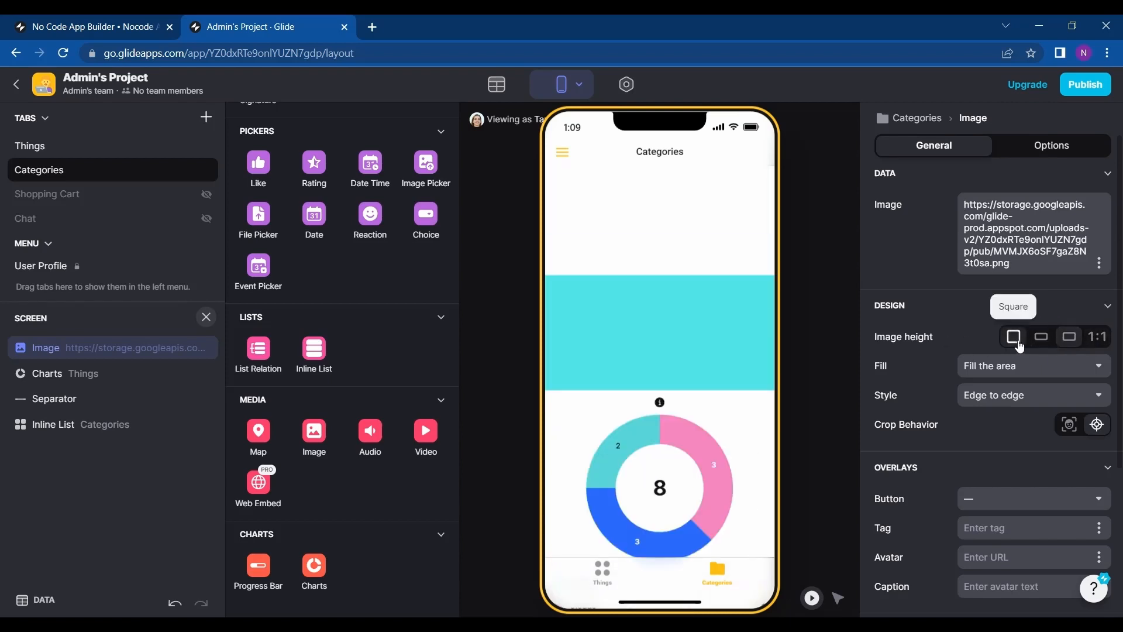
pyautogui.click(971, 373)
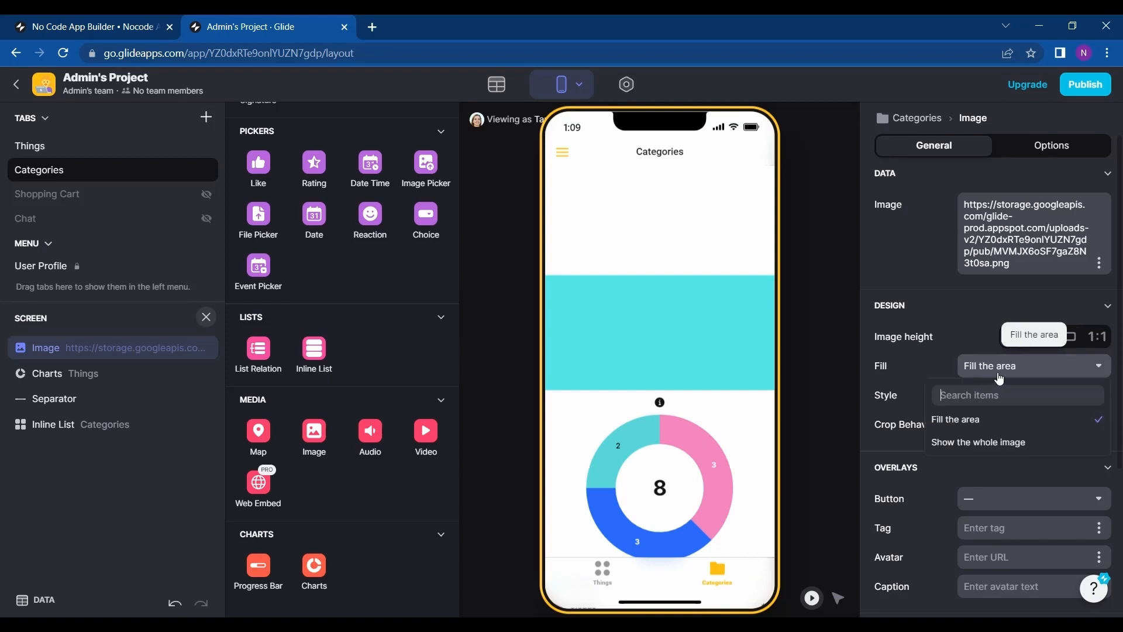
pyautogui.click(966, 443)
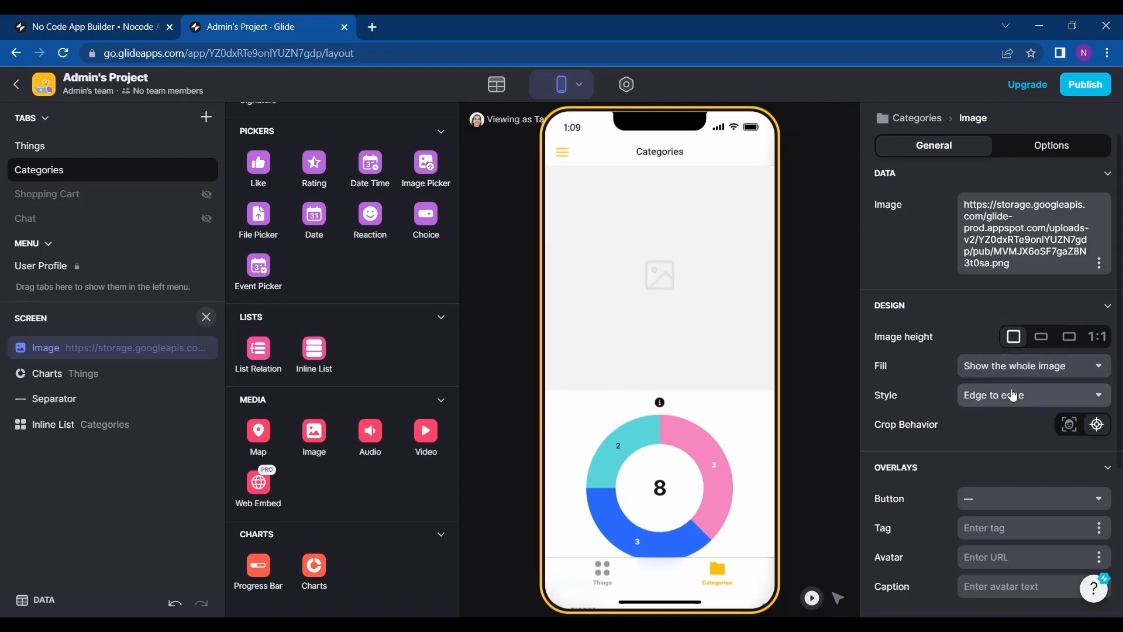
pyautogui.click(1031, 379)
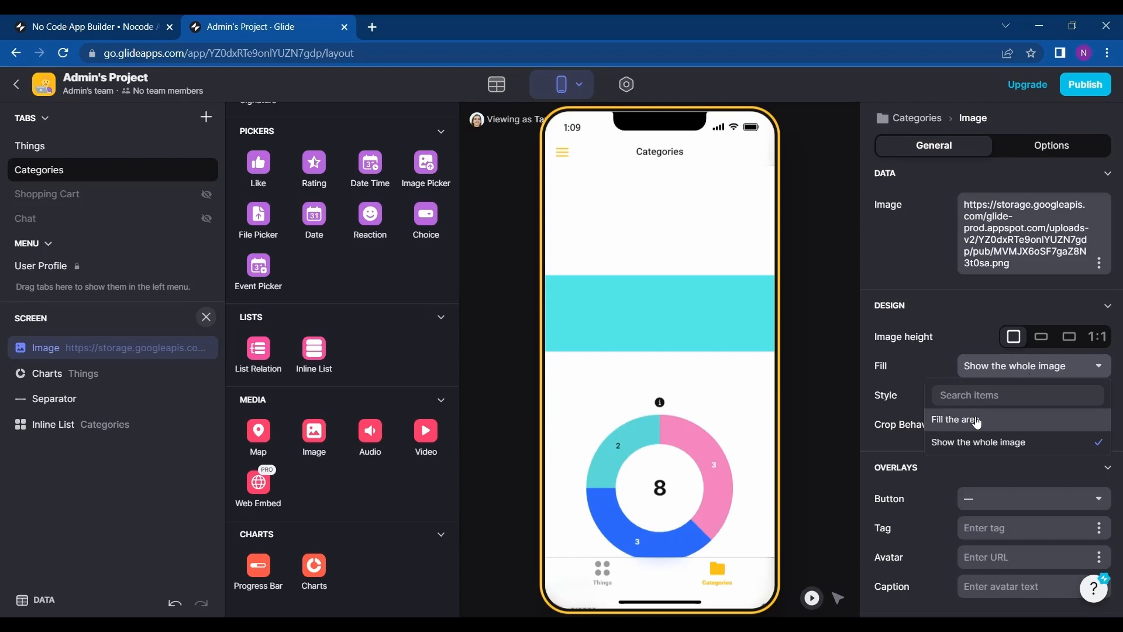
pyautogui.click(975, 417)
# Set the image style to Inset with content.
pyautogui.click(1013, 408)
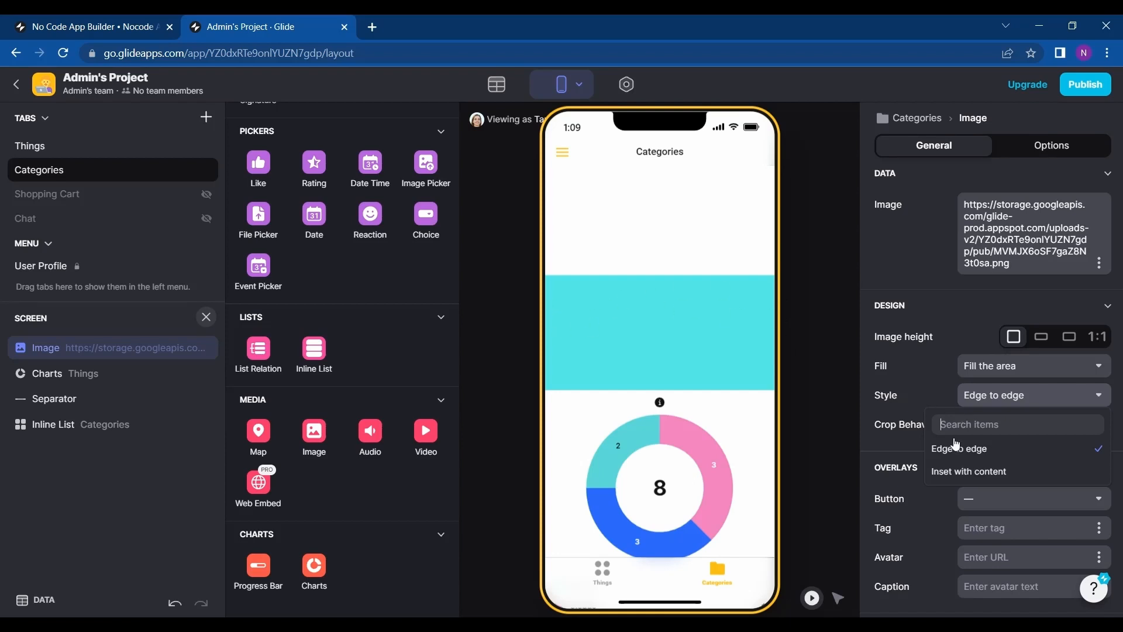
pyautogui.click(954, 472)
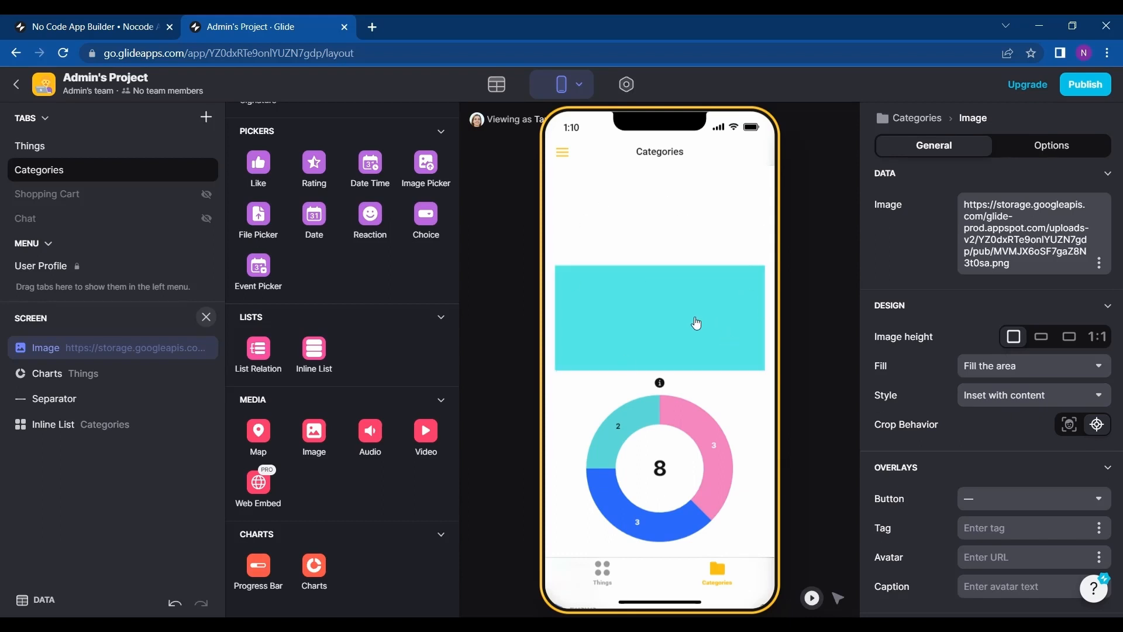
pyautogui.scroll(-1, 697, 321)
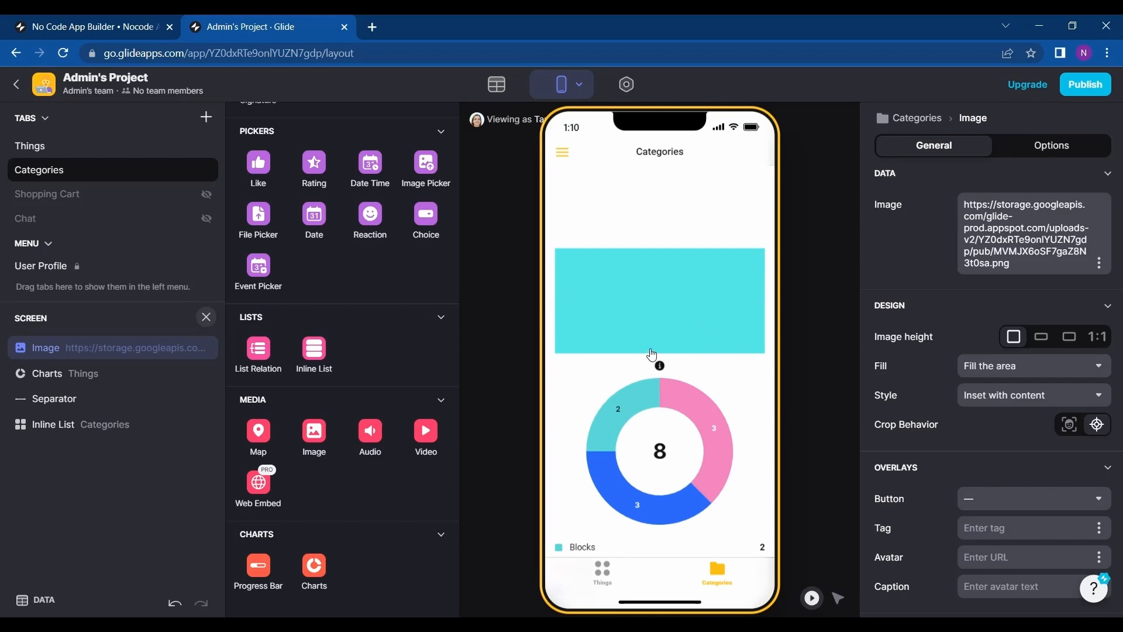
pyautogui.scroll(-1, 651, 352)
pyautogui.scroll(-1, 651, 352)
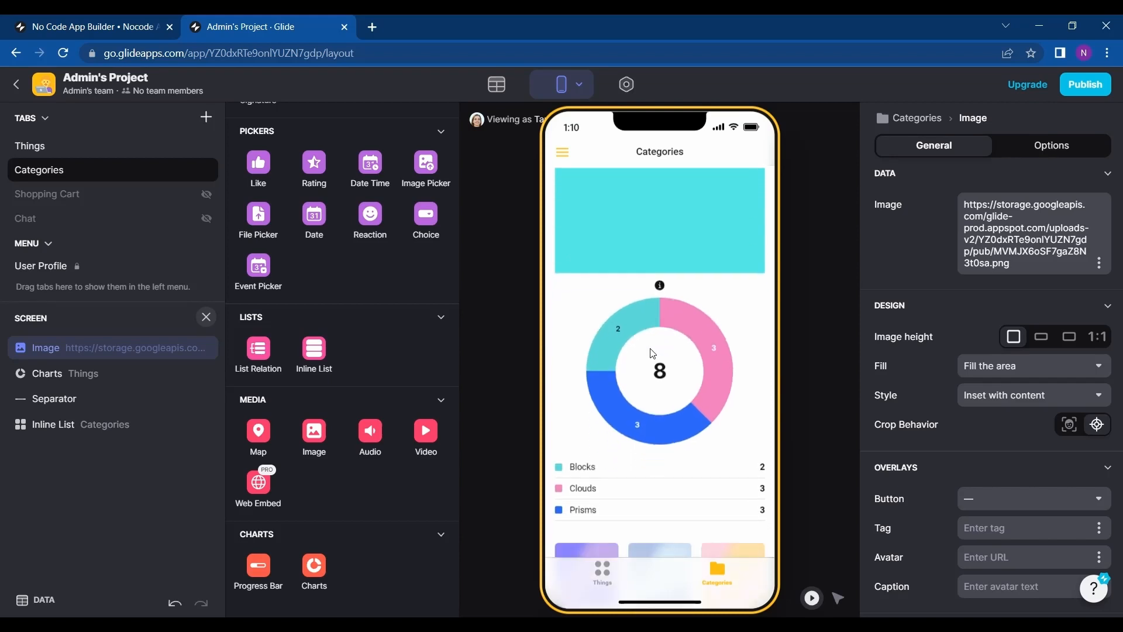
pyautogui.scroll(2, 651, 353)
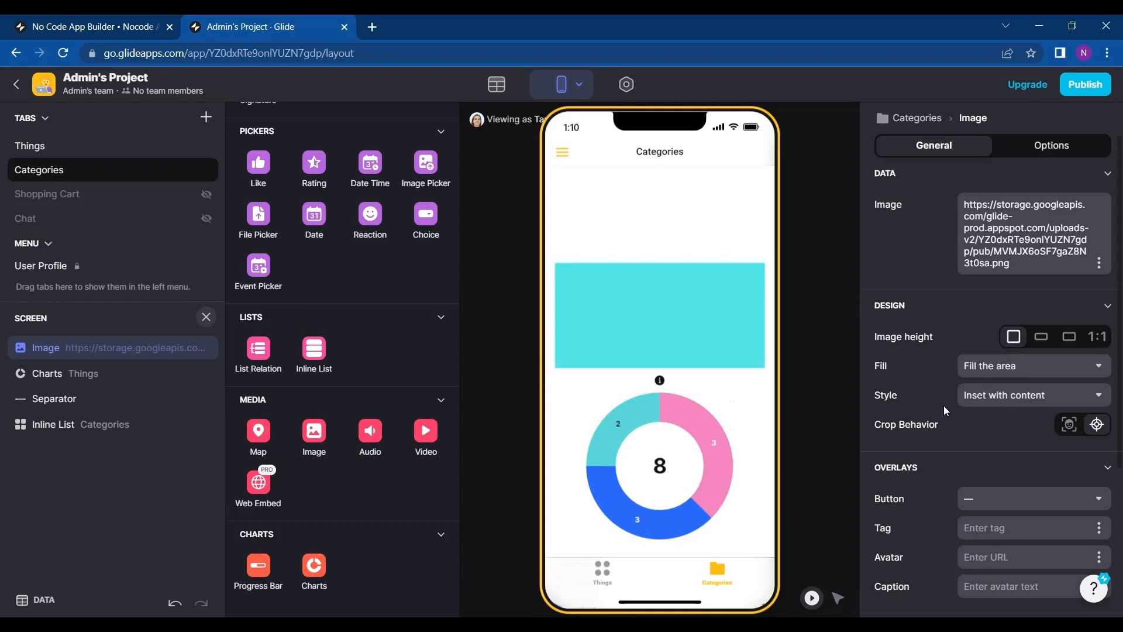
# Add an Open Link action to the image component.
pyautogui.scroll(-2, 943, 405)
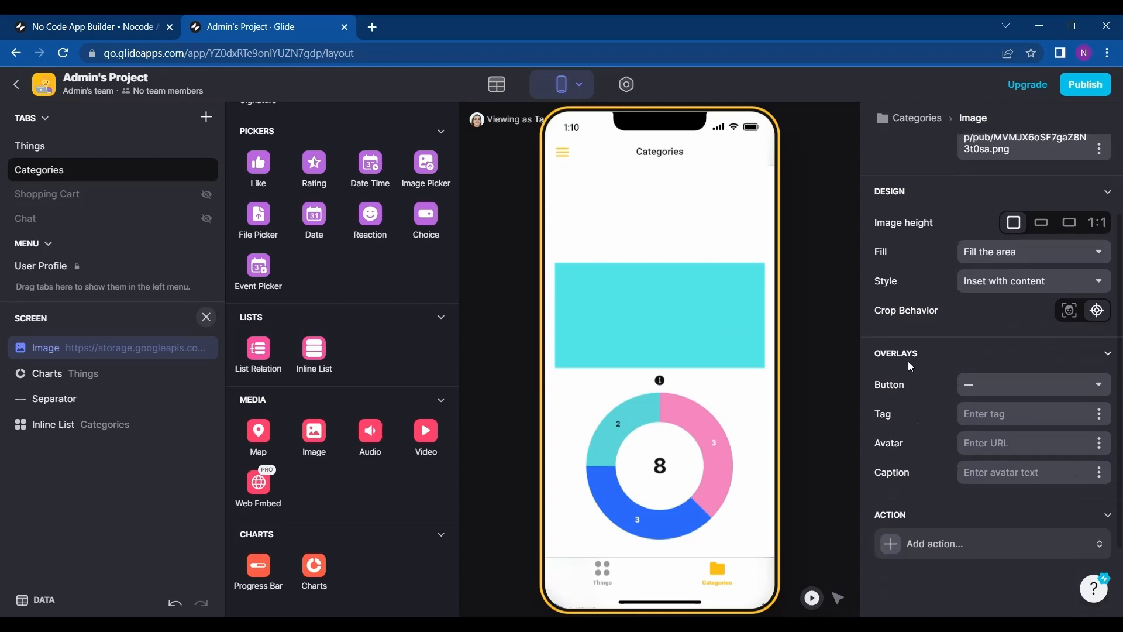
pyautogui.scroll(-2, 944, 452)
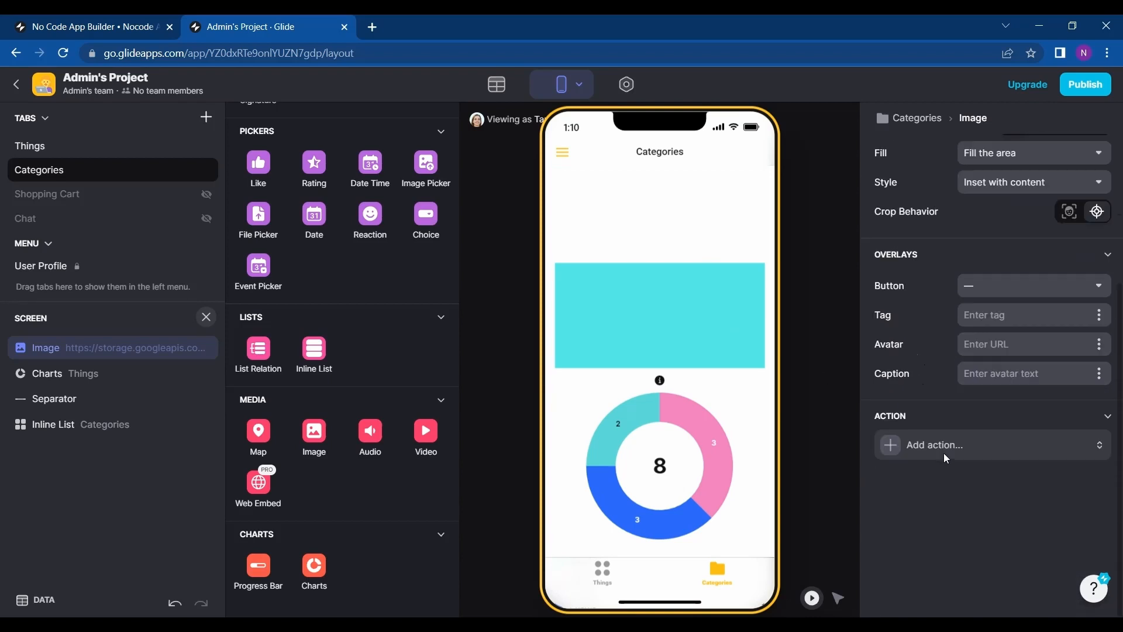
pyautogui.click(914, 448)
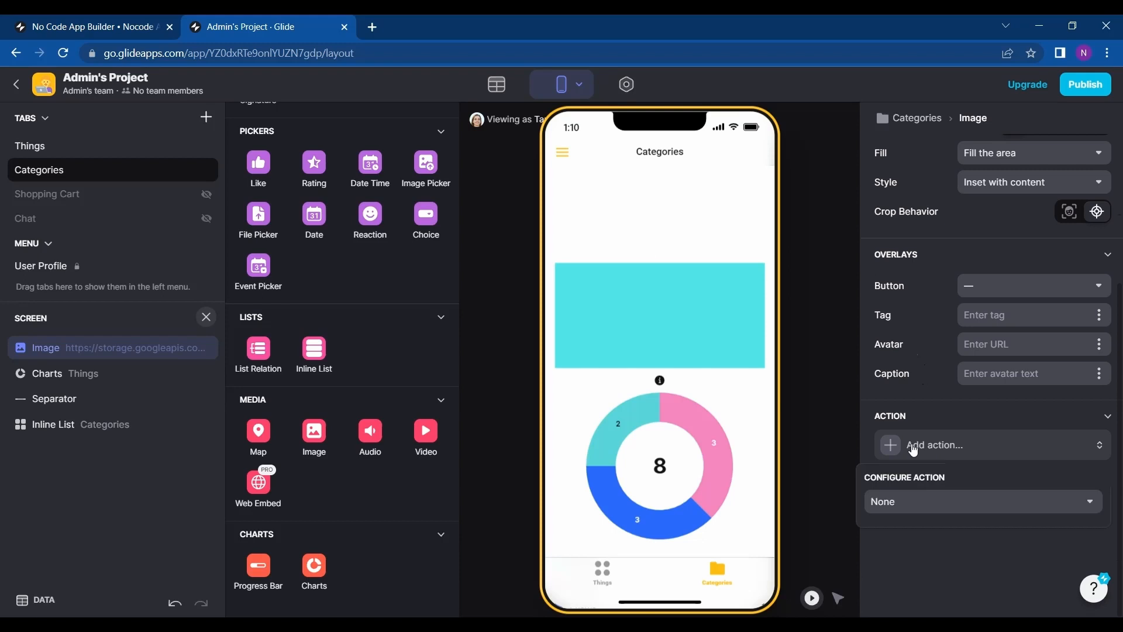
pyautogui.click(911, 510)
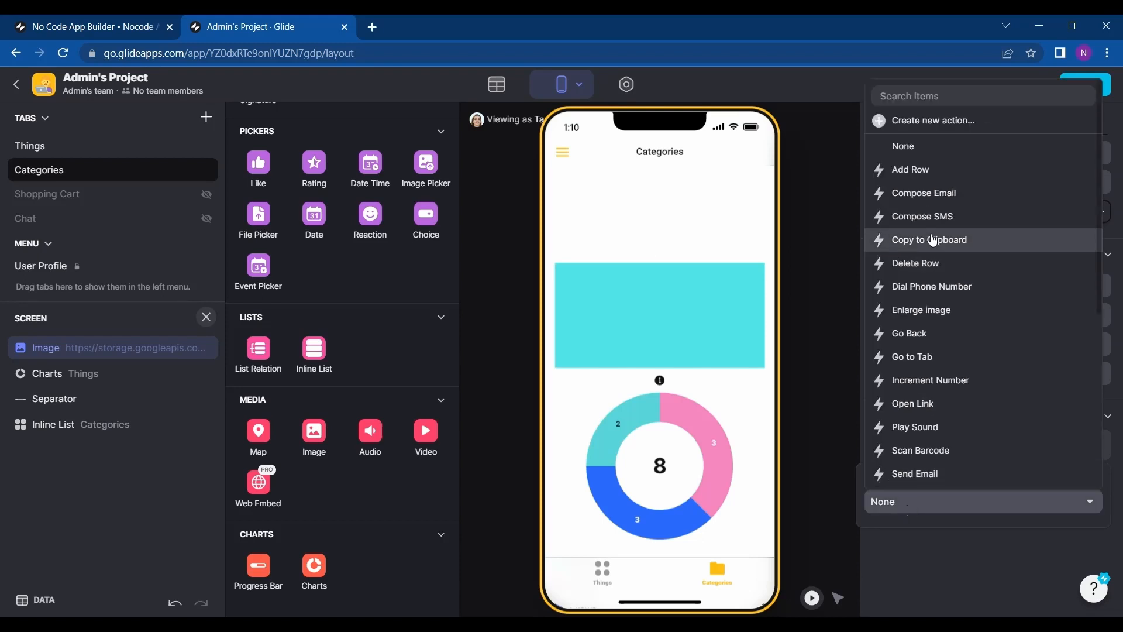
pyautogui.scroll(-2, 923, 433)
pyautogui.scroll(2, 924, 433)
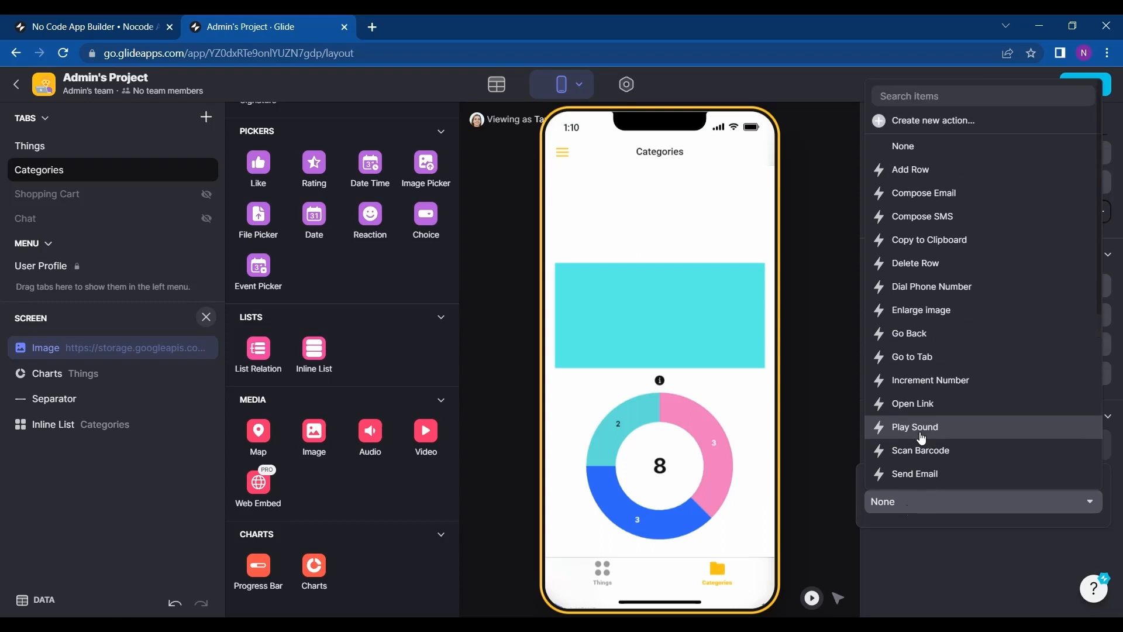
pyautogui.scroll(-2, 923, 433)
pyautogui.scroll(2, 924, 433)
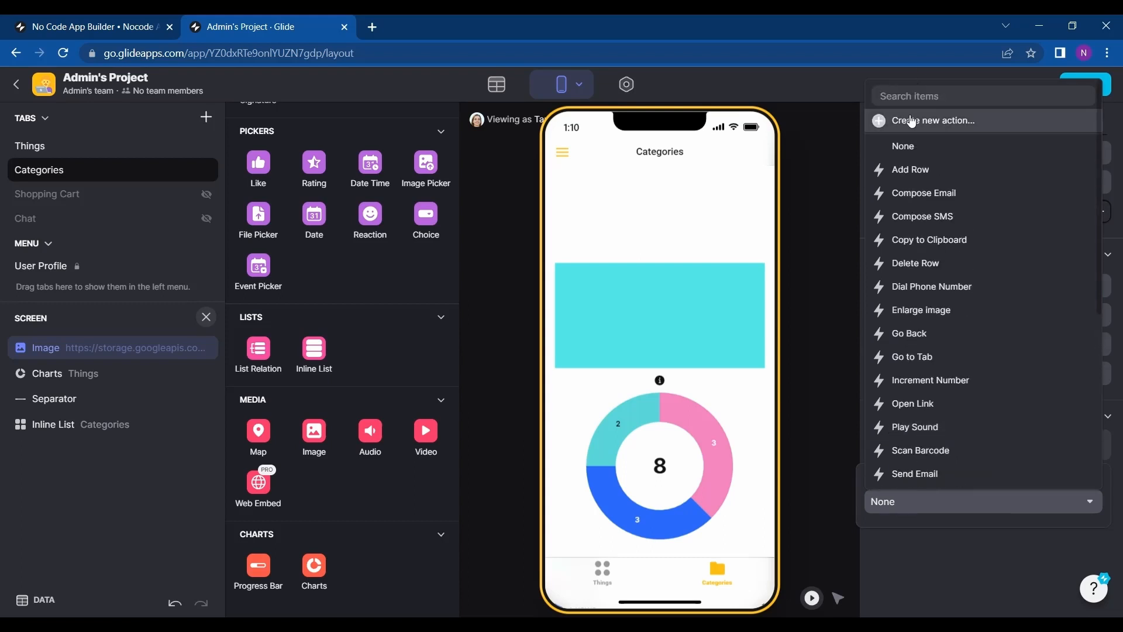
pyautogui.click(913, 402)
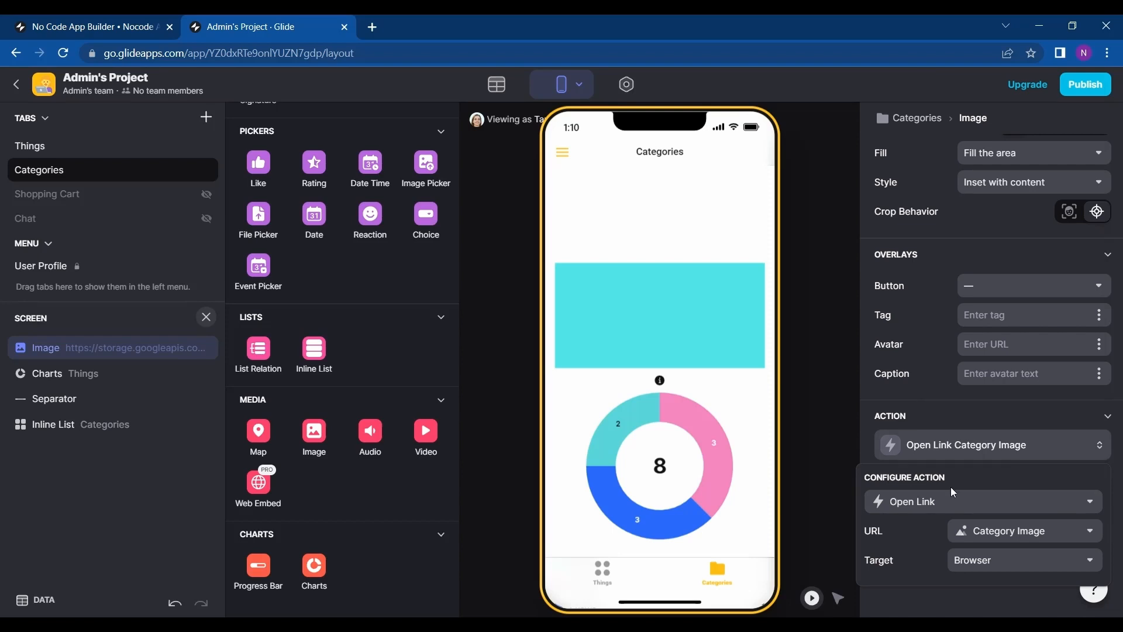
# Set the Open Link action's target to Web View.
pyautogui.click(1020, 536)
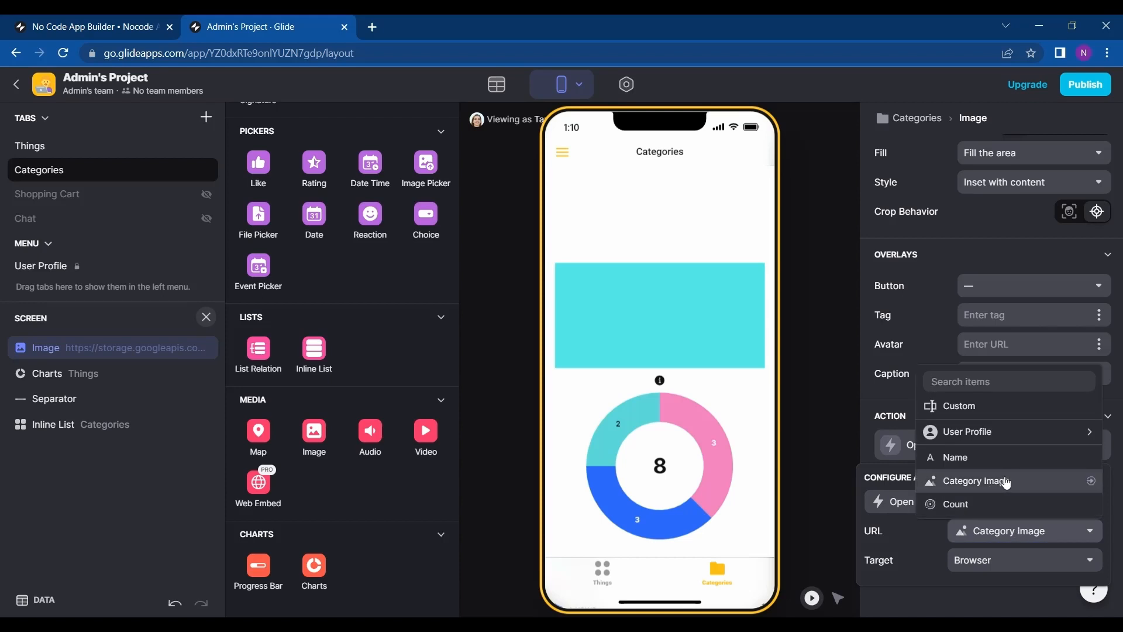
pyautogui.click(1001, 562)
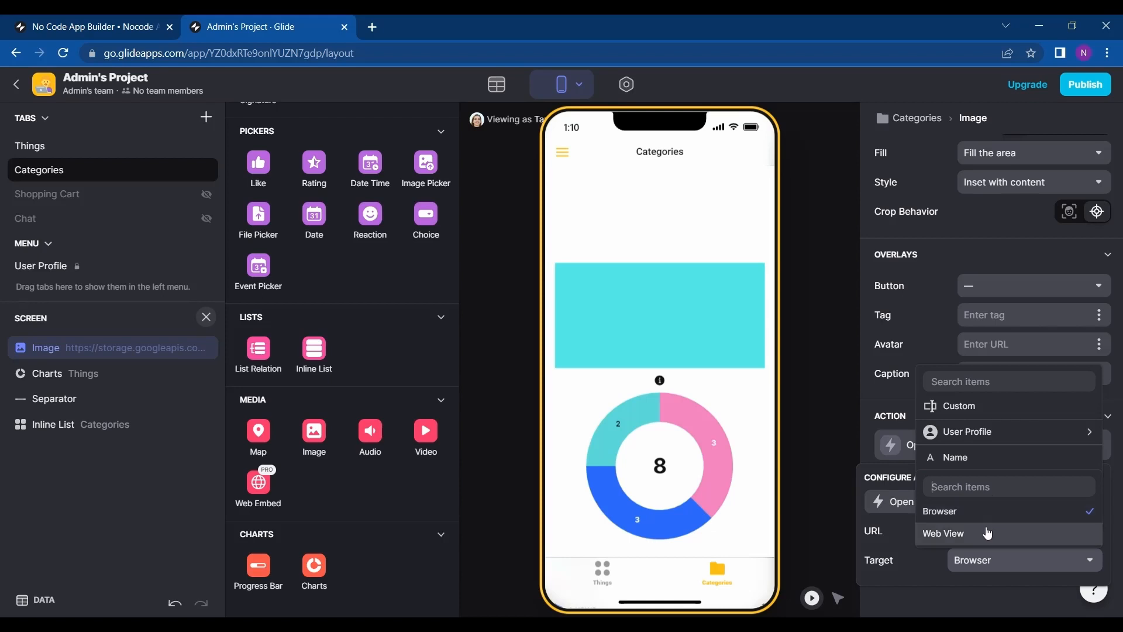
pyautogui.click(988, 534)
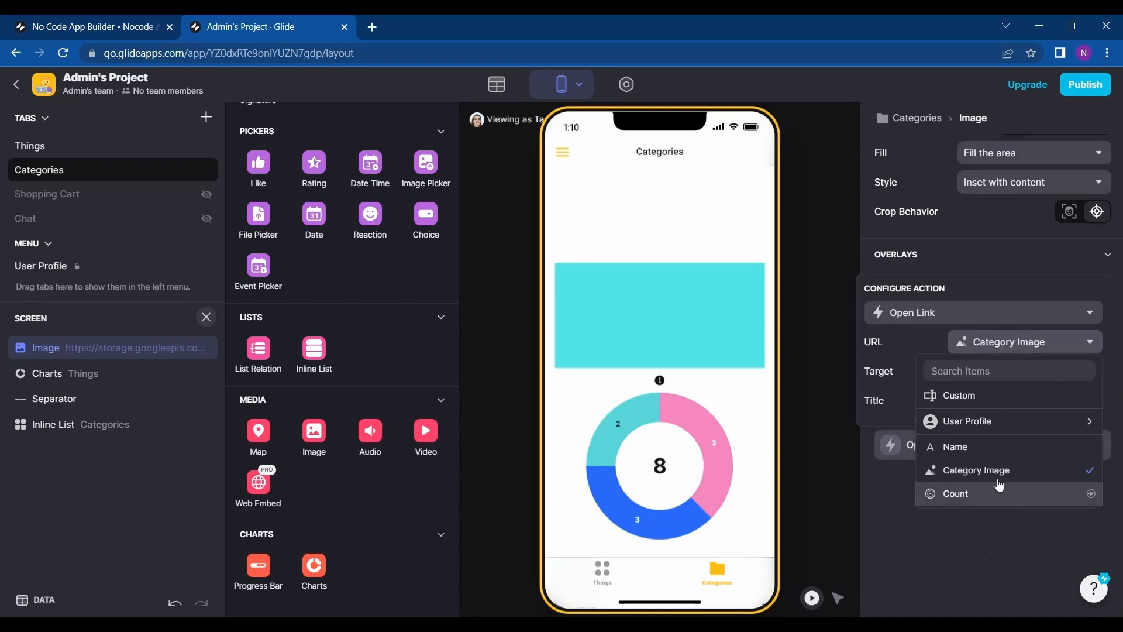
pyautogui.click(981, 534)
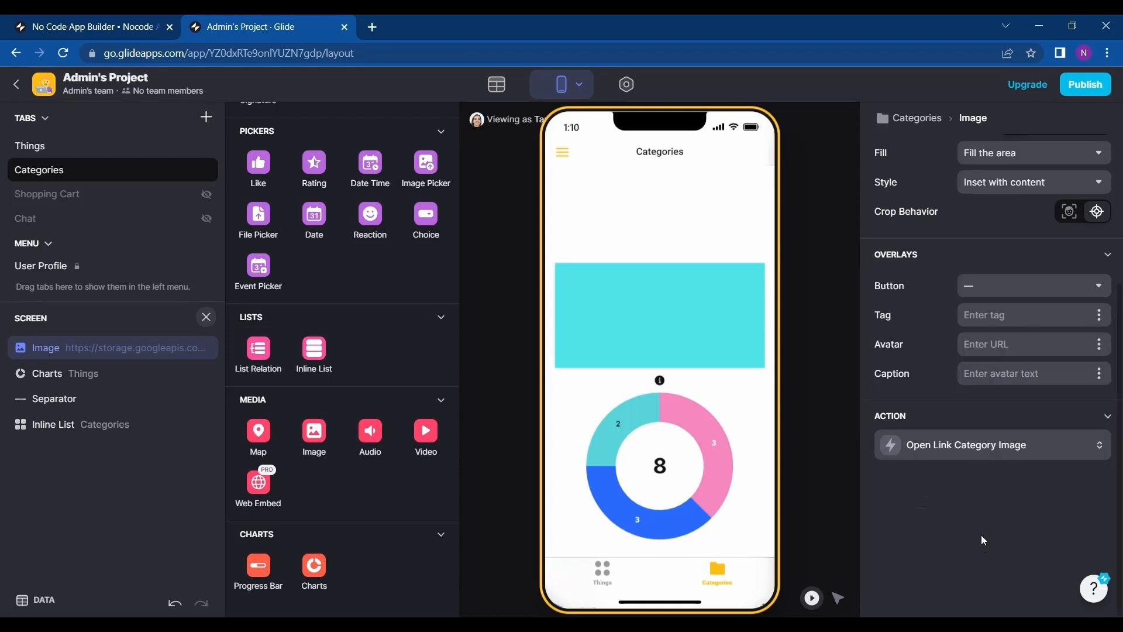
pyautogui.click(980, 450)
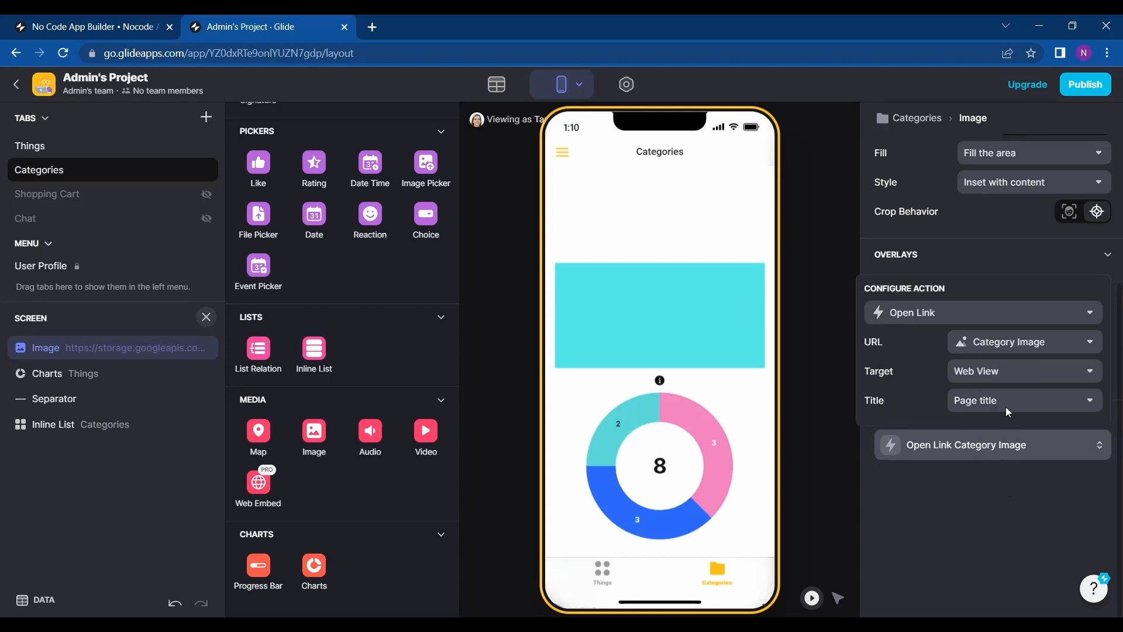
# Change the Open Link action's URL source to Custom.
pyautogui.click(1078, 341)
pyautogui.click(964, 398)
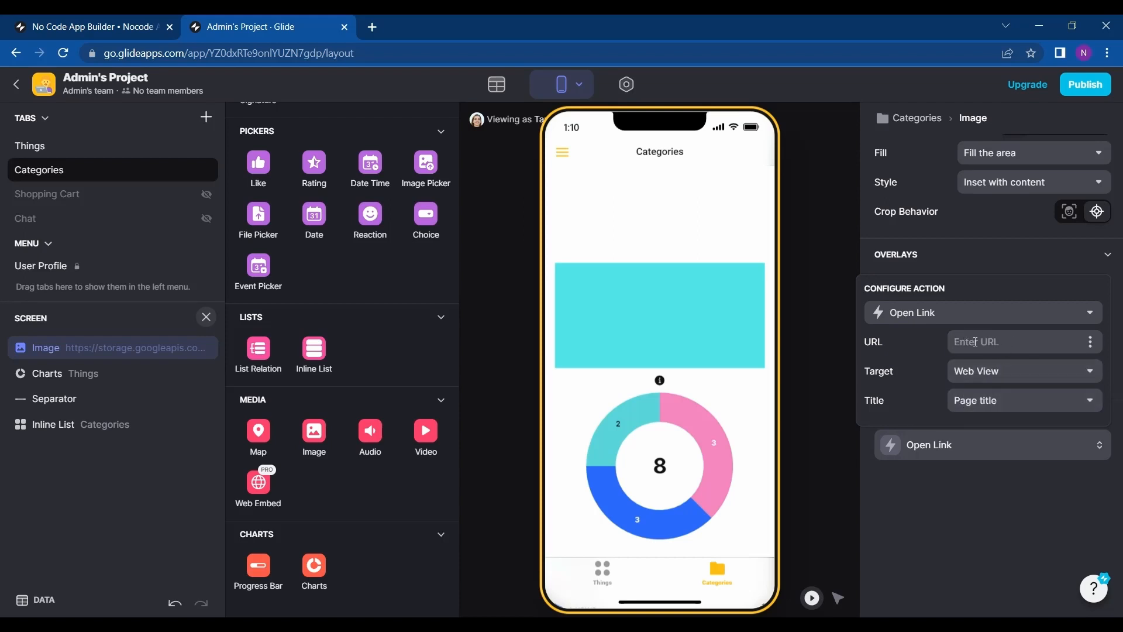
pyautogui.click(1036, 322)
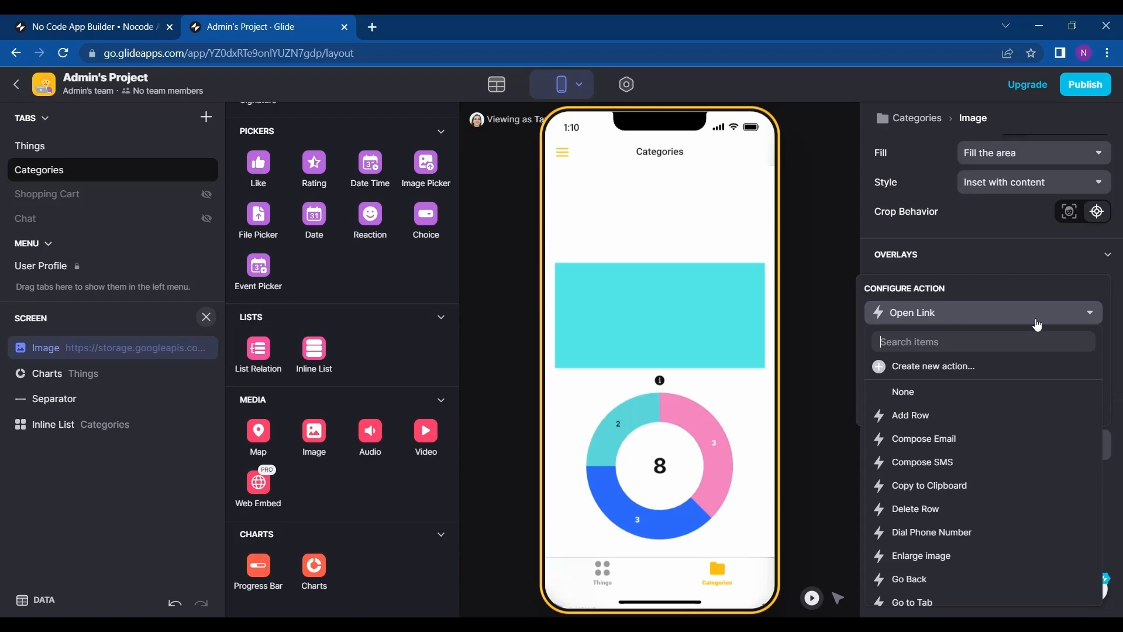
pyautogui.click(1038, 324)
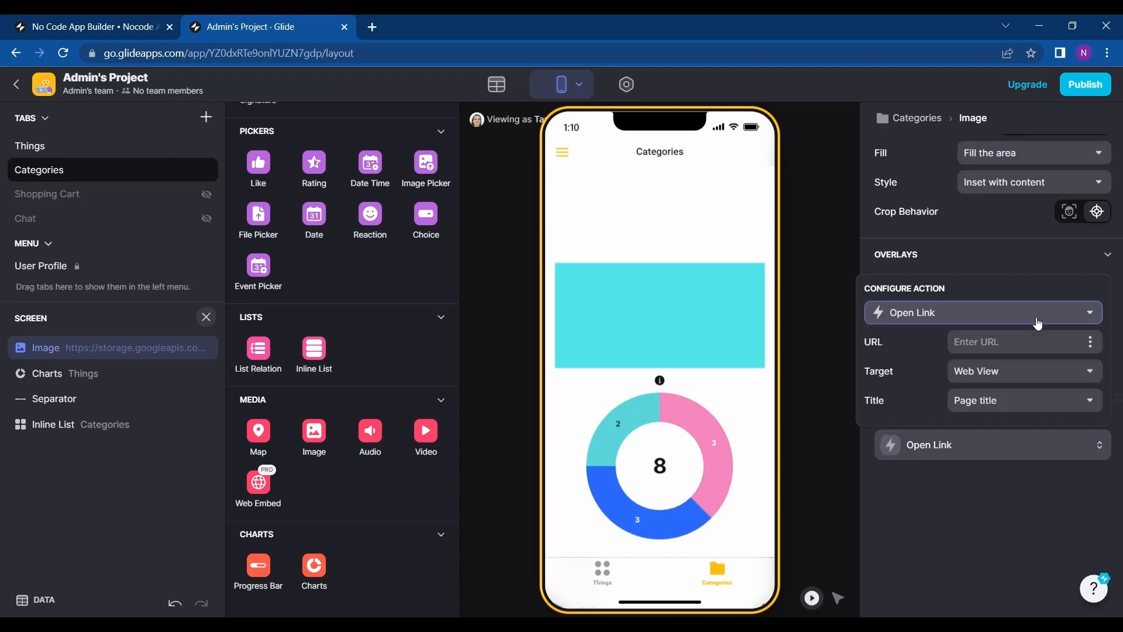
# Set the Open Link action's URL to the Category Image column.
pyautogui.click(1092, 344)
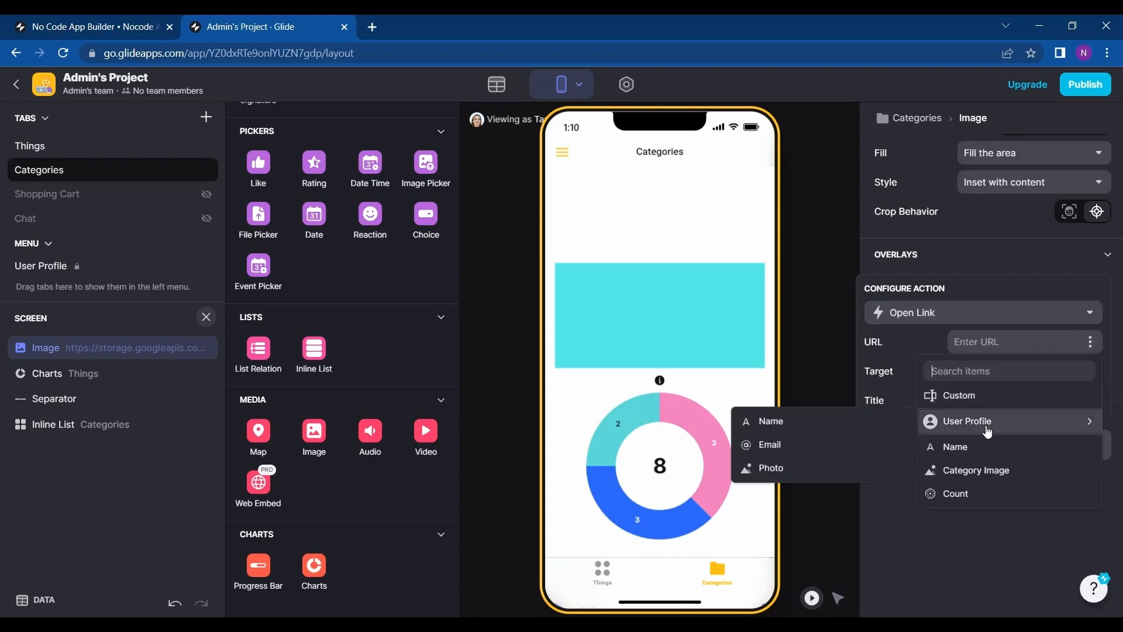
pyautogui.click(972, 470)
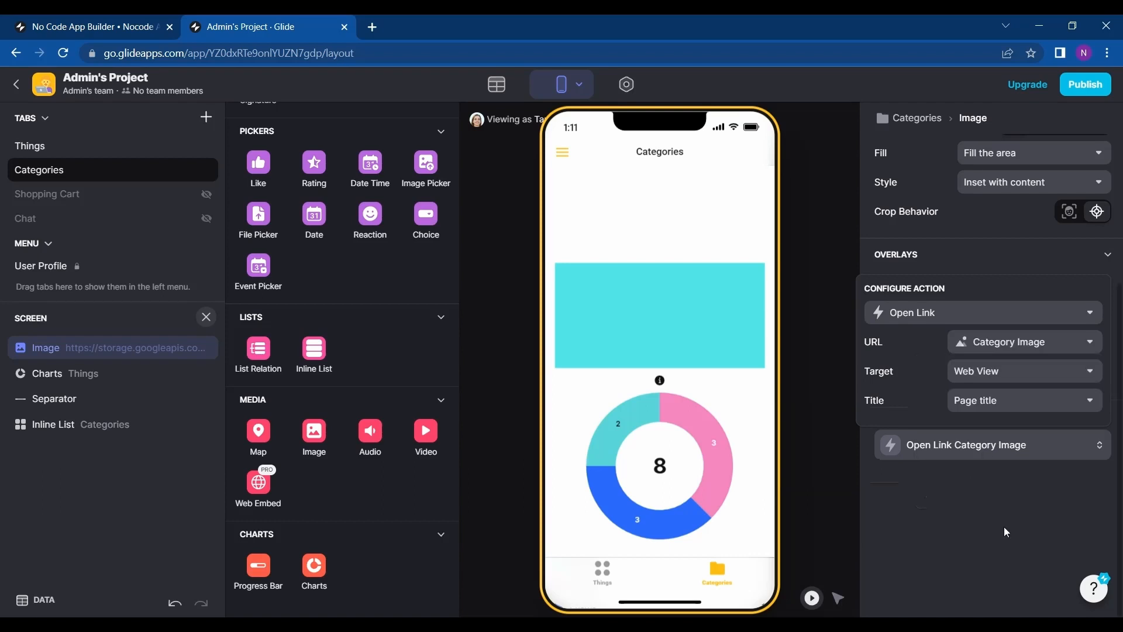
pyautogui.click(817, 239)
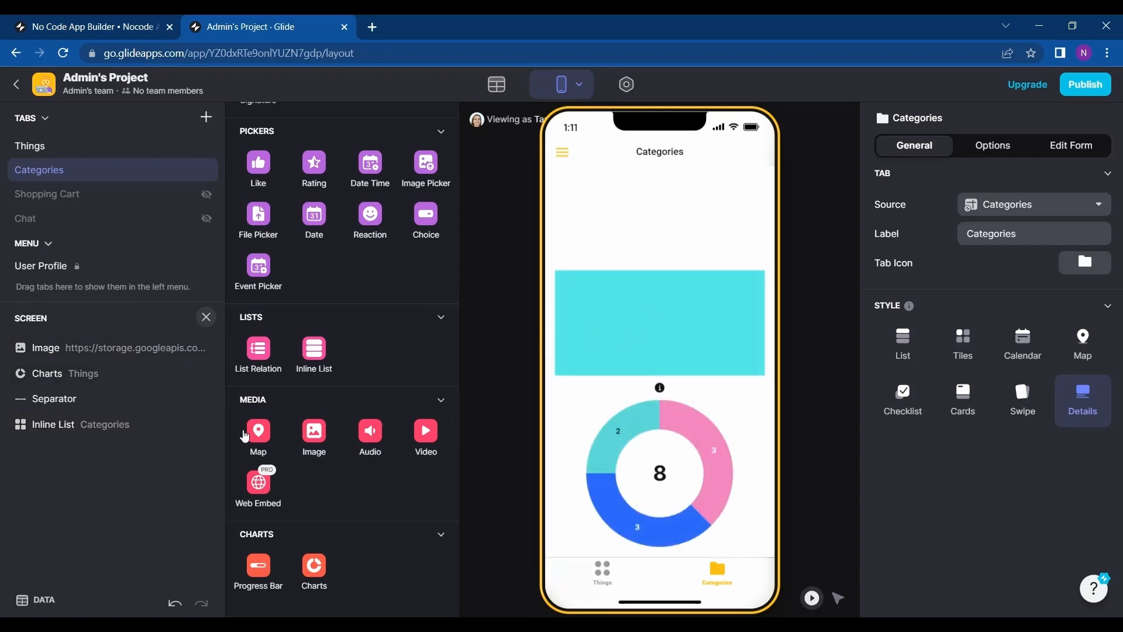
# Test the image's link in the app preview and close the opened web view.
pyautogui.scroll(-2, 692, 365)
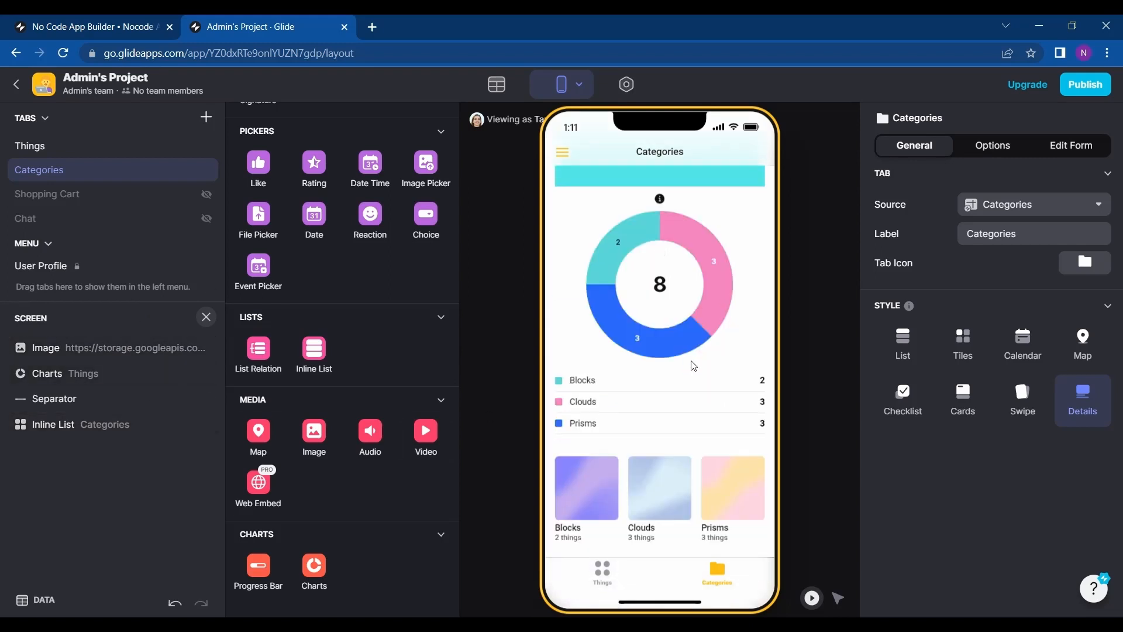
pyautogui.scroll(2, 693, 366)
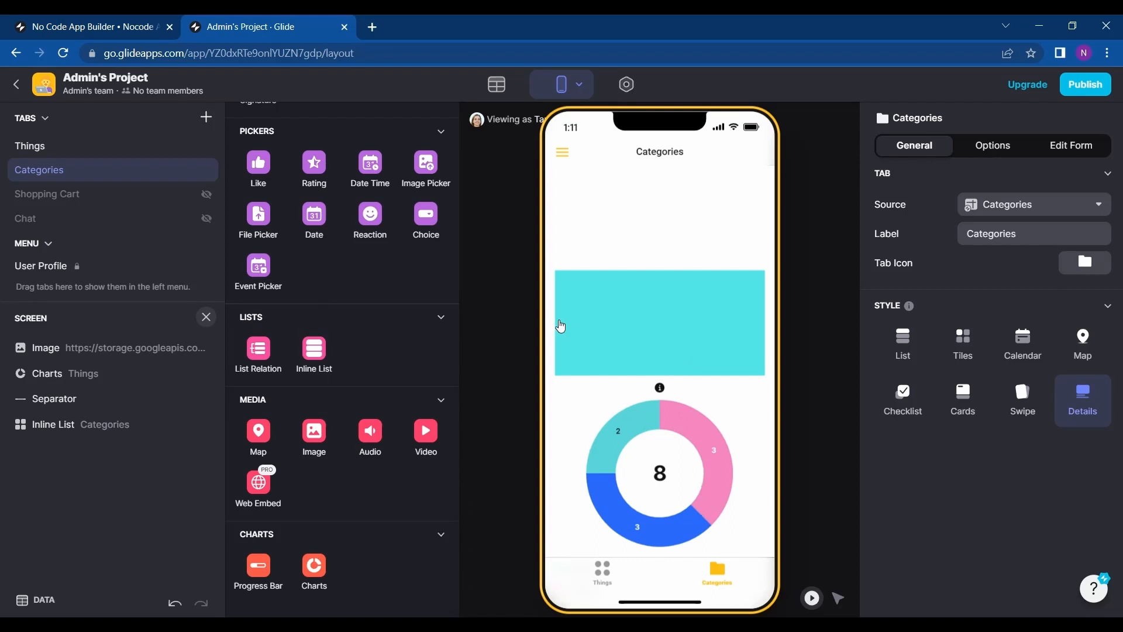
pyautogui.click(632, 348)
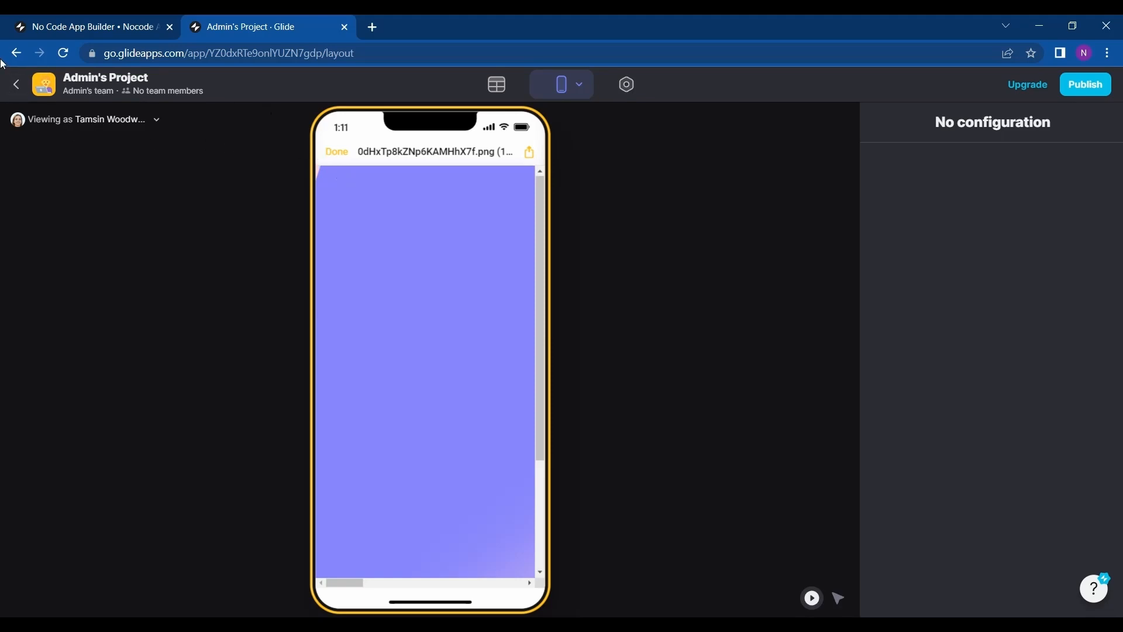
pyautogui.click(563, 91)
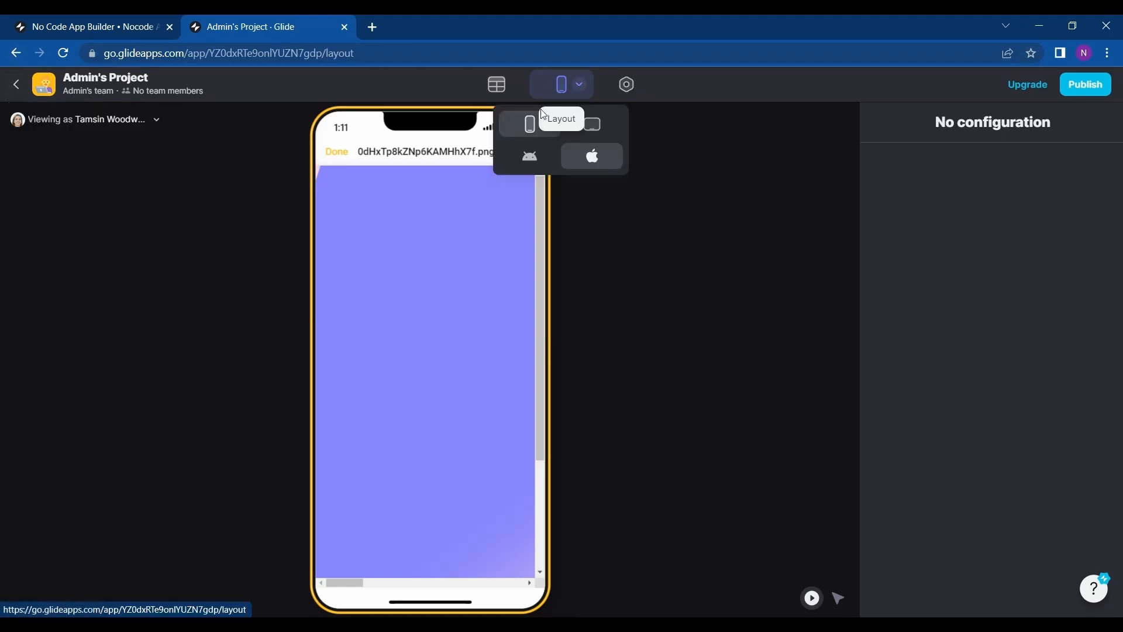
pyautogui.click(336, 153)
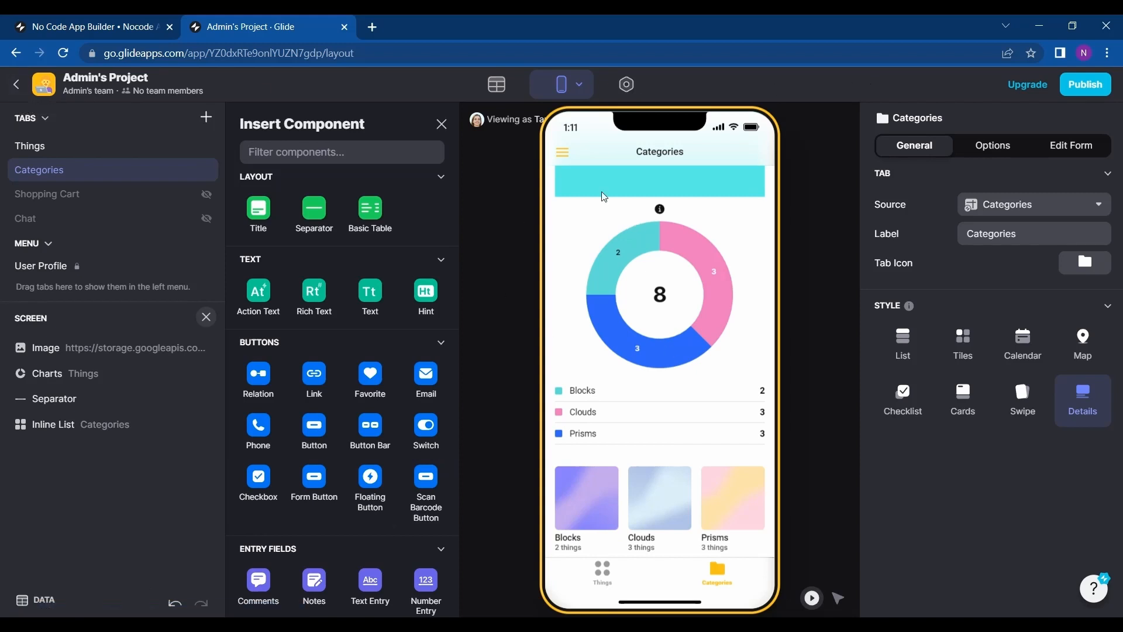
# Open the Categories table in the data editor and inspect the Name column's options.
pyautogui.click(498, 84)
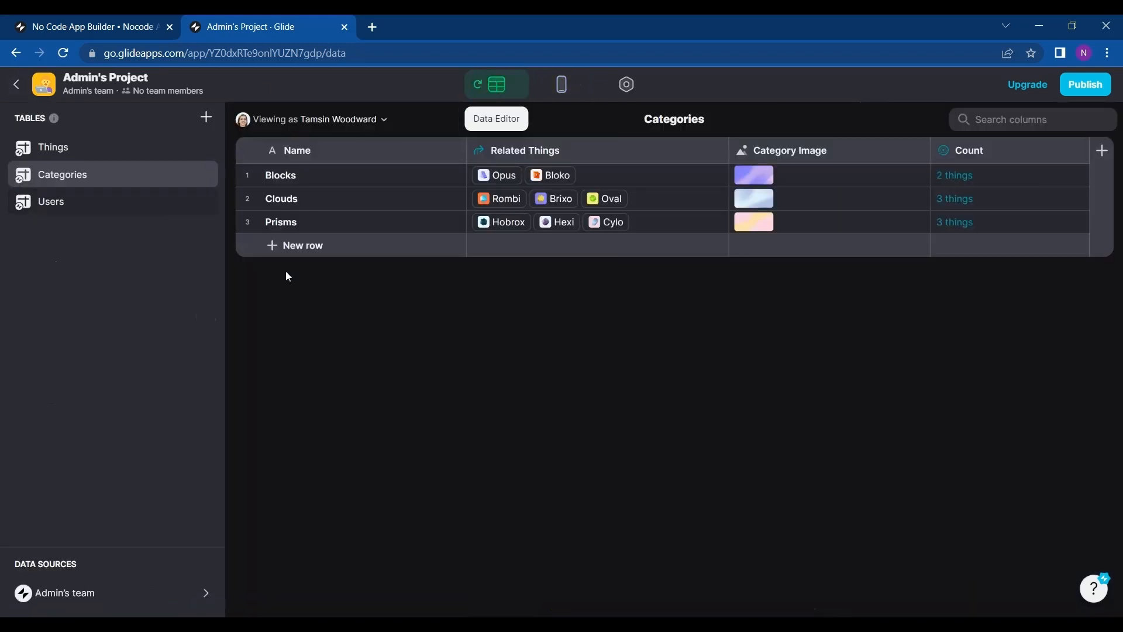
pyautogui.click(451, 154)
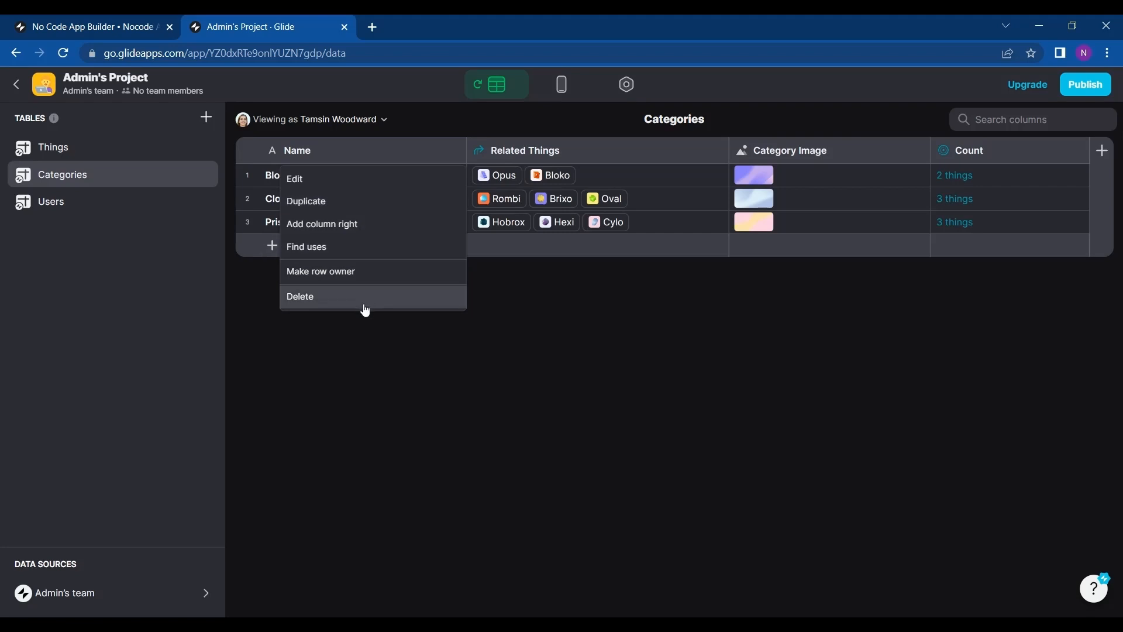
pyautogui.click(358, 413)
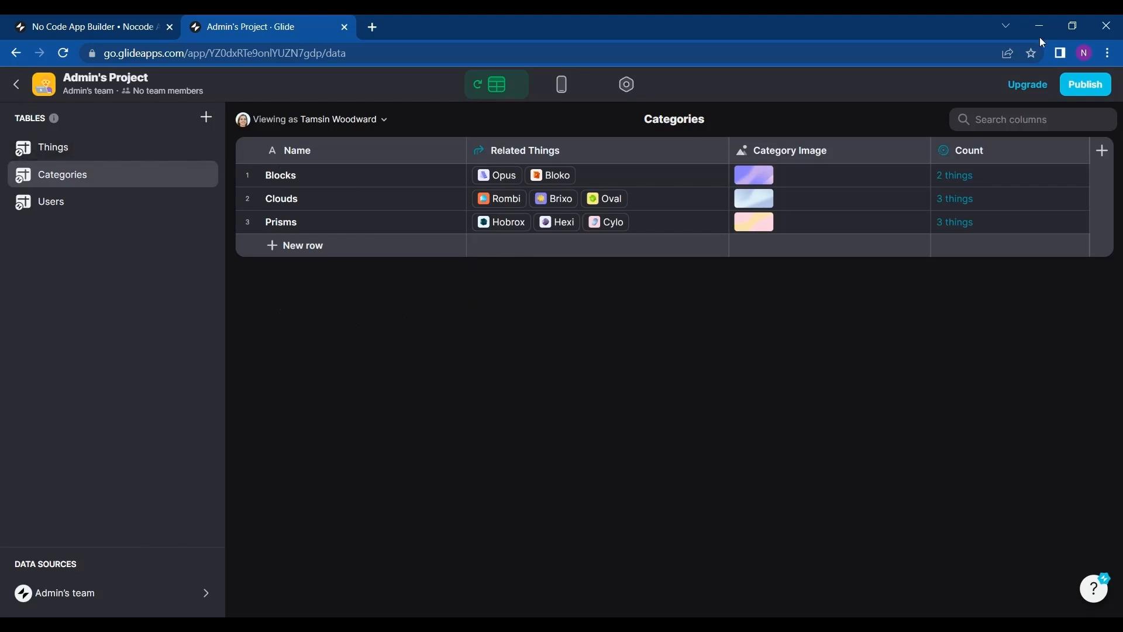
# Return to the dashboard and copy the Meal Plan template as a new project.
pyautogui.click(18, 88)
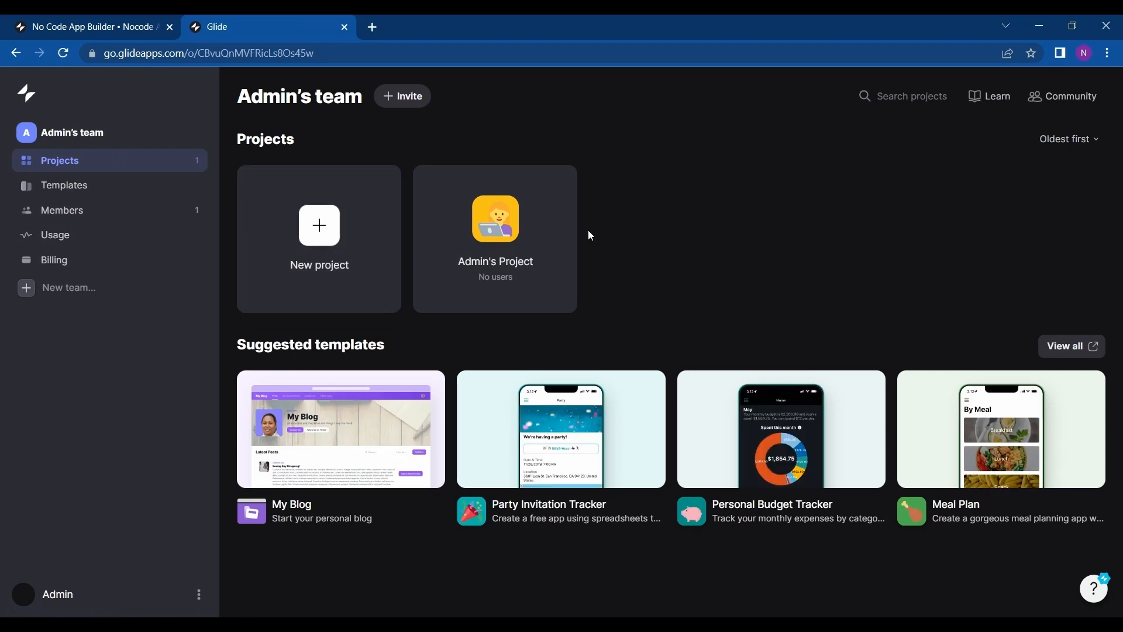
pyautogui.moveTo(1030, 474)
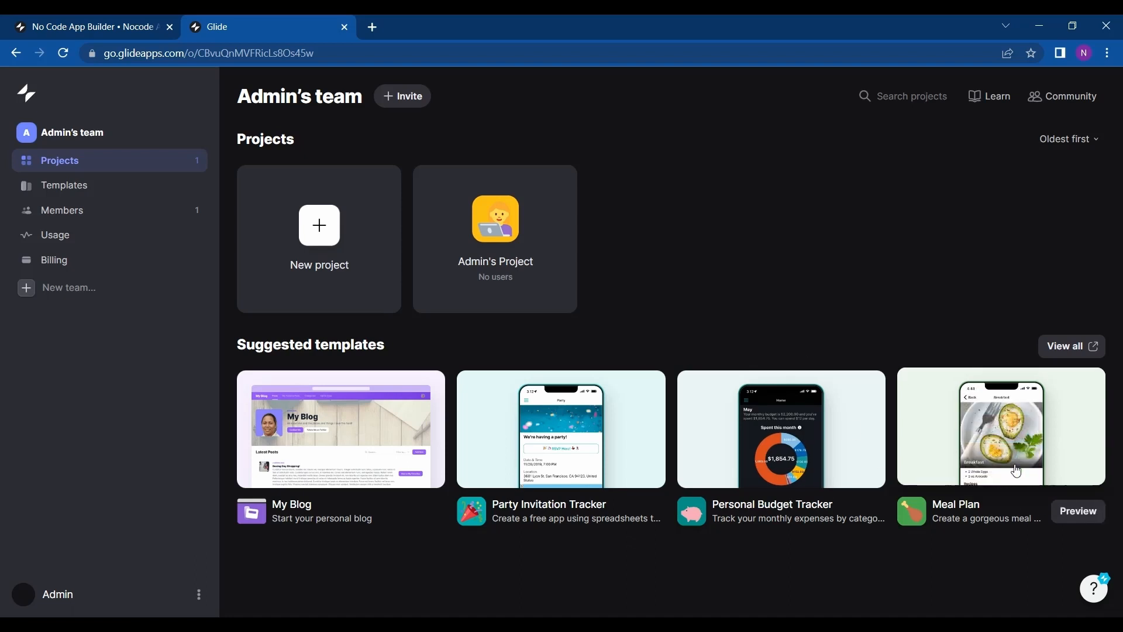
pyautogui.click(1007, 462)
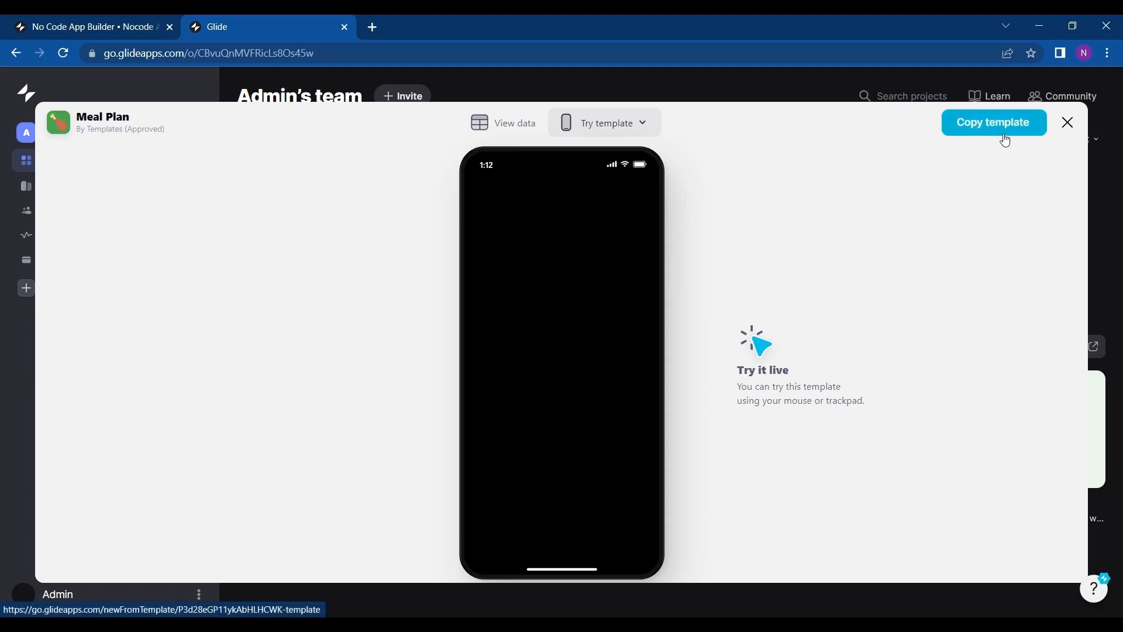
pyautogui.click(1007, 142)
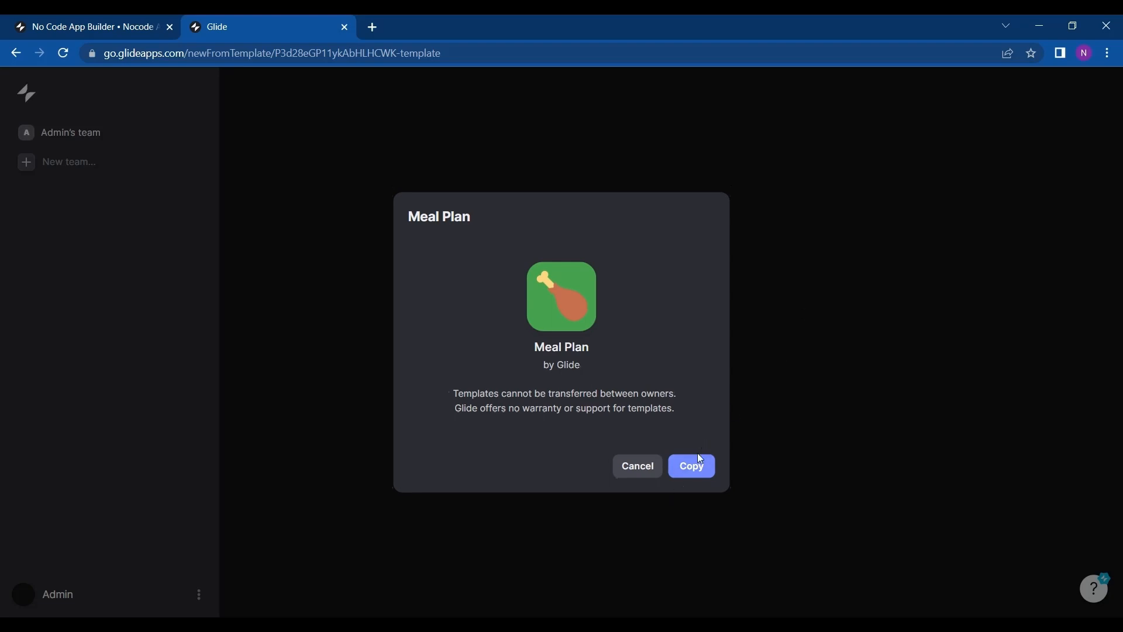
pyautogui.click(693, 468)
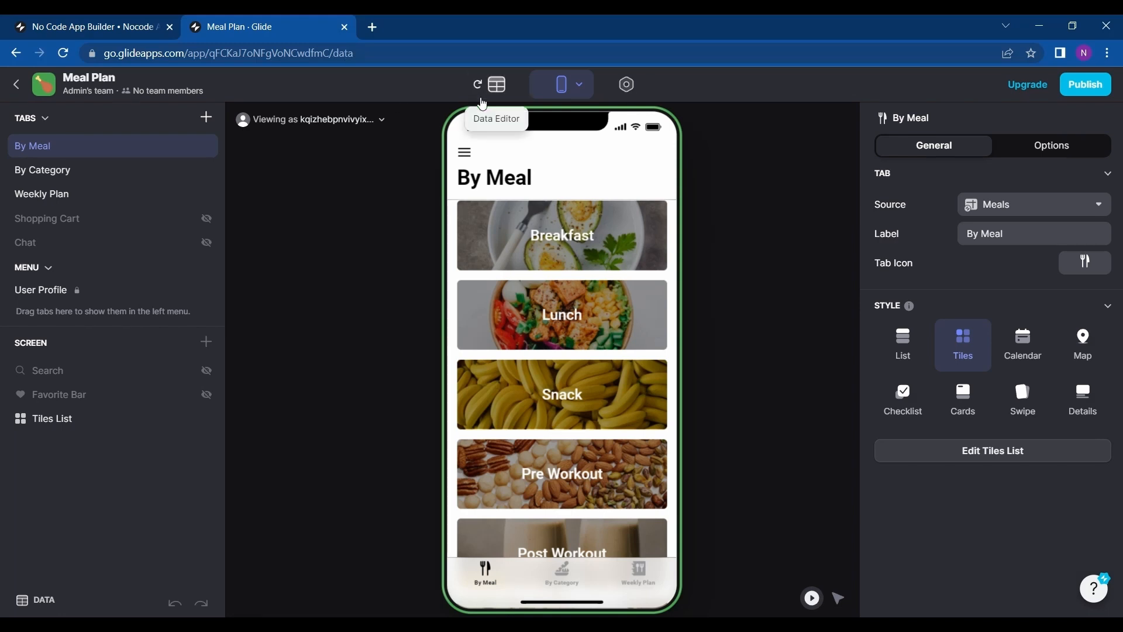
# Browse the Meal Plan app's layout, settings and its Meals, Food, Recipes and Weeks tables.
pyautogui.click(480, 81)
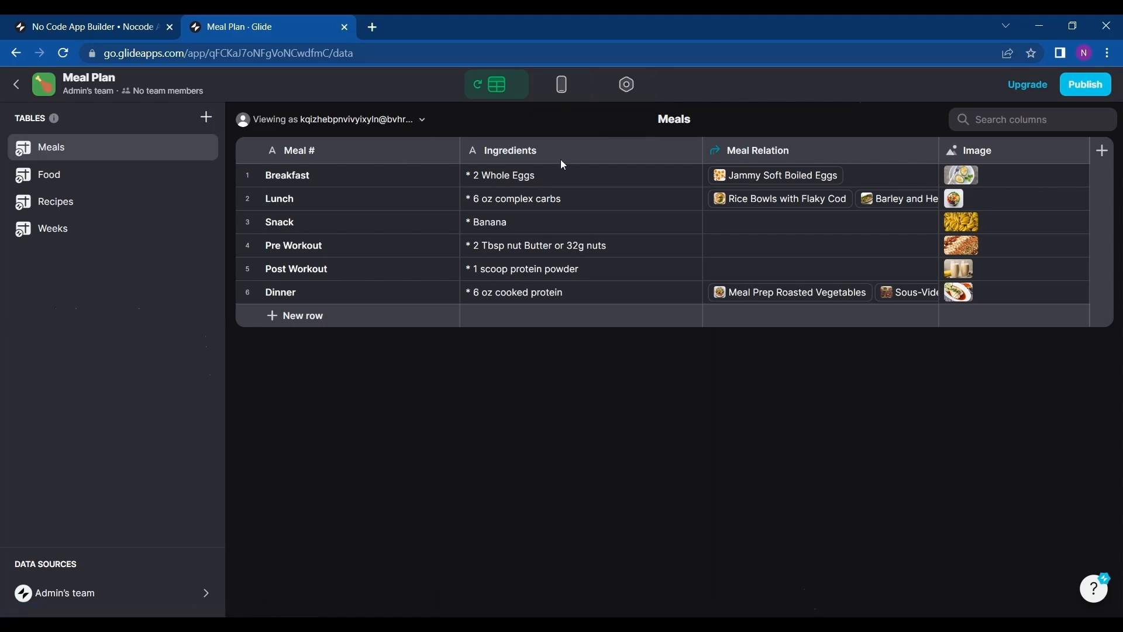
pyautogui.click(562, 88)
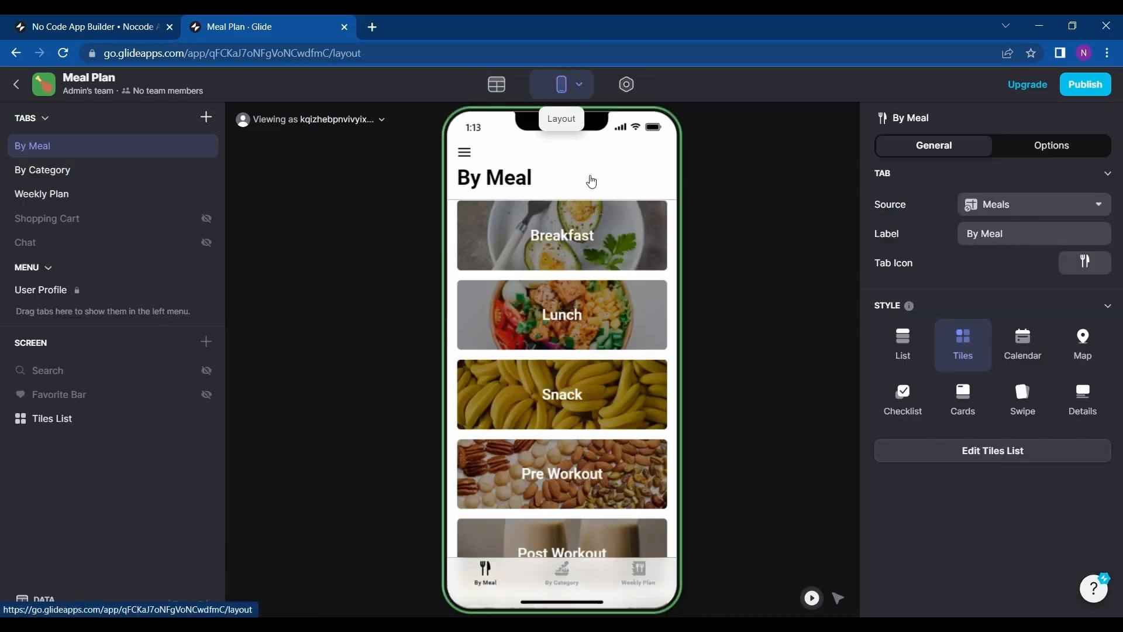
pyautogui.click(625, 90)
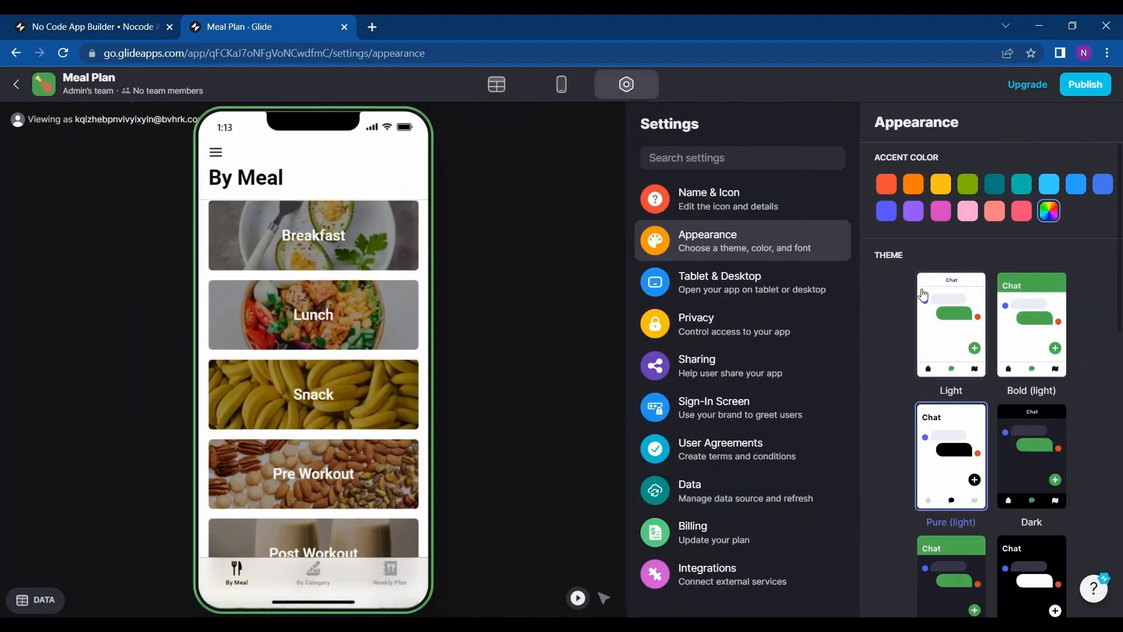
pyautogui.scroll(-5, 969, 371)
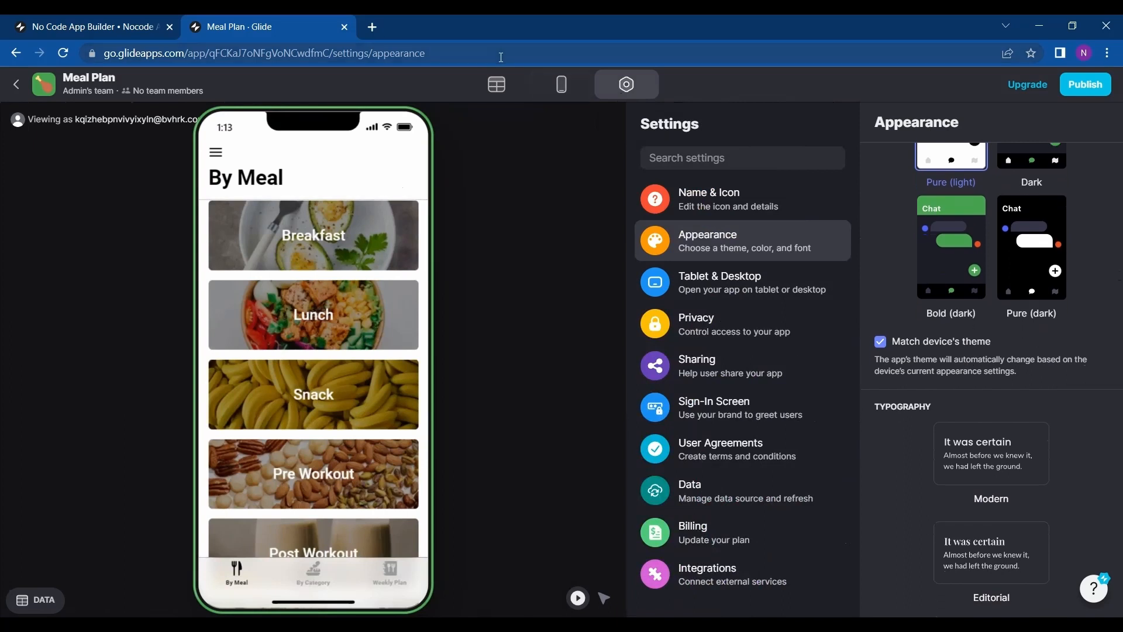
pyautogui.click(496, 86)
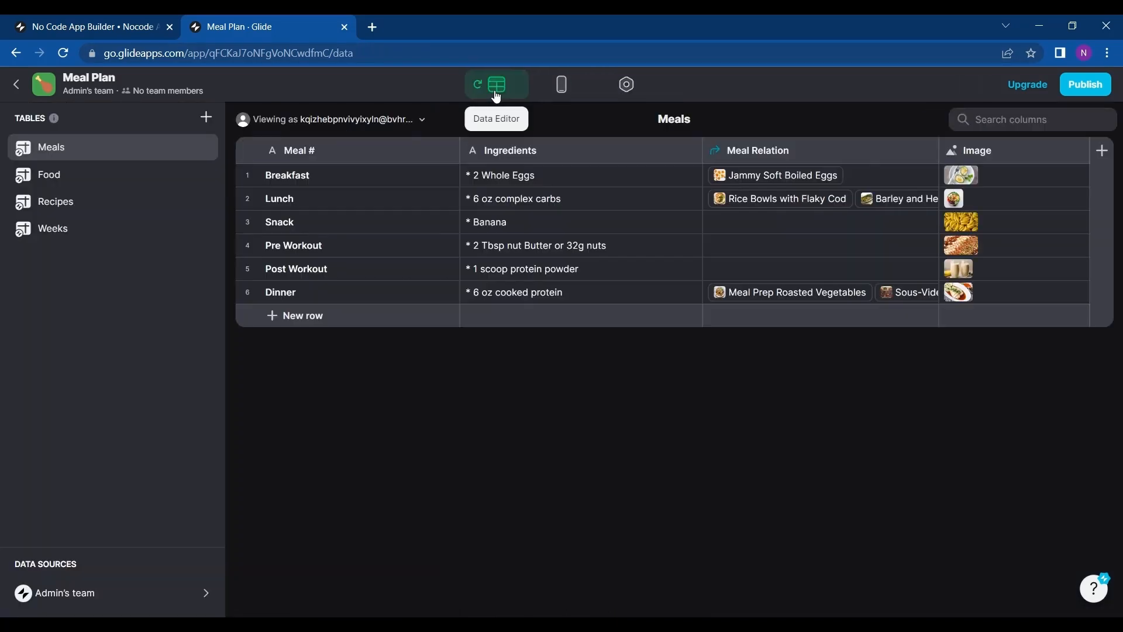
pyautogui.click(100, 177)
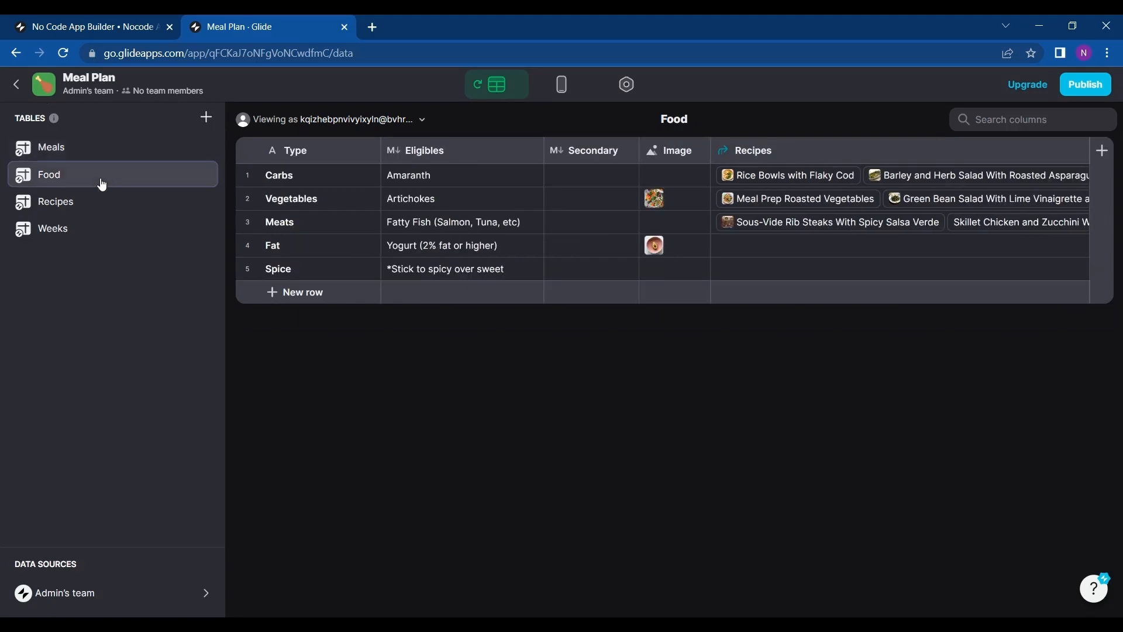
pyautogui.click(94, 206)
pyautogui.click(95, 237)
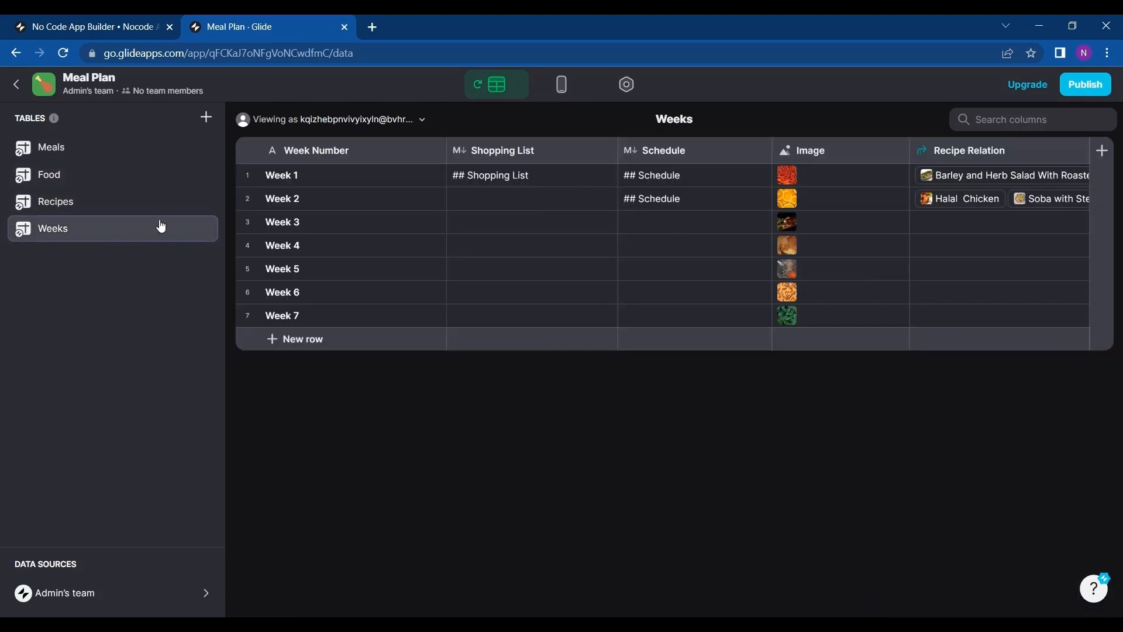
# Duplicate the Meal Plan project from the dashboard, choosing to copy the sheet.
pyautogui.click(18, 86)
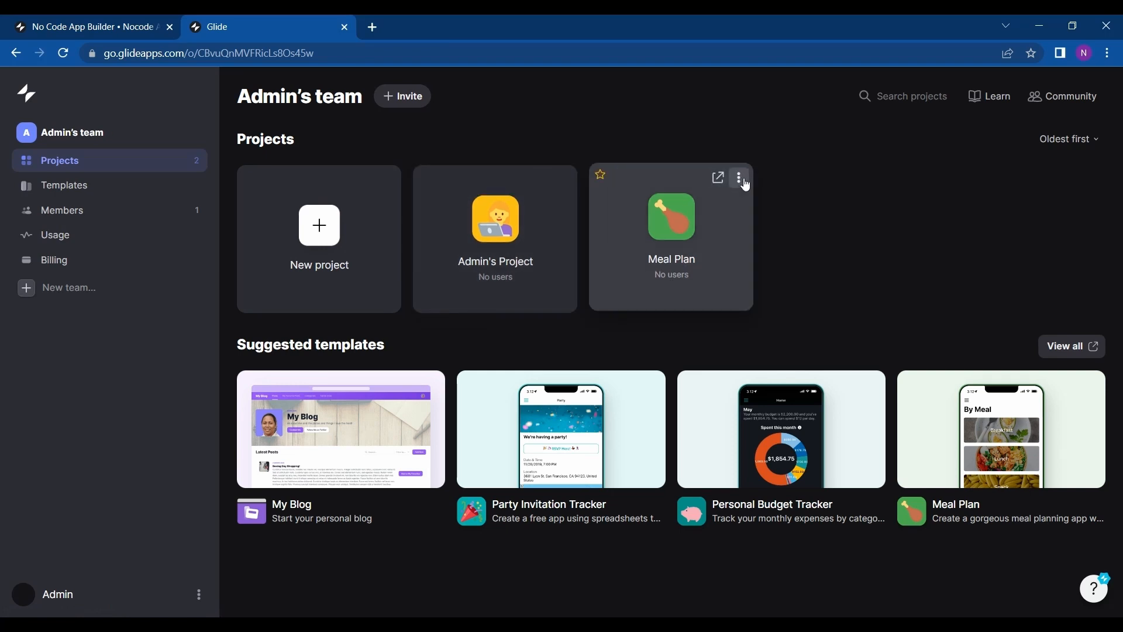
pyautogui.rightClick(743, 179)
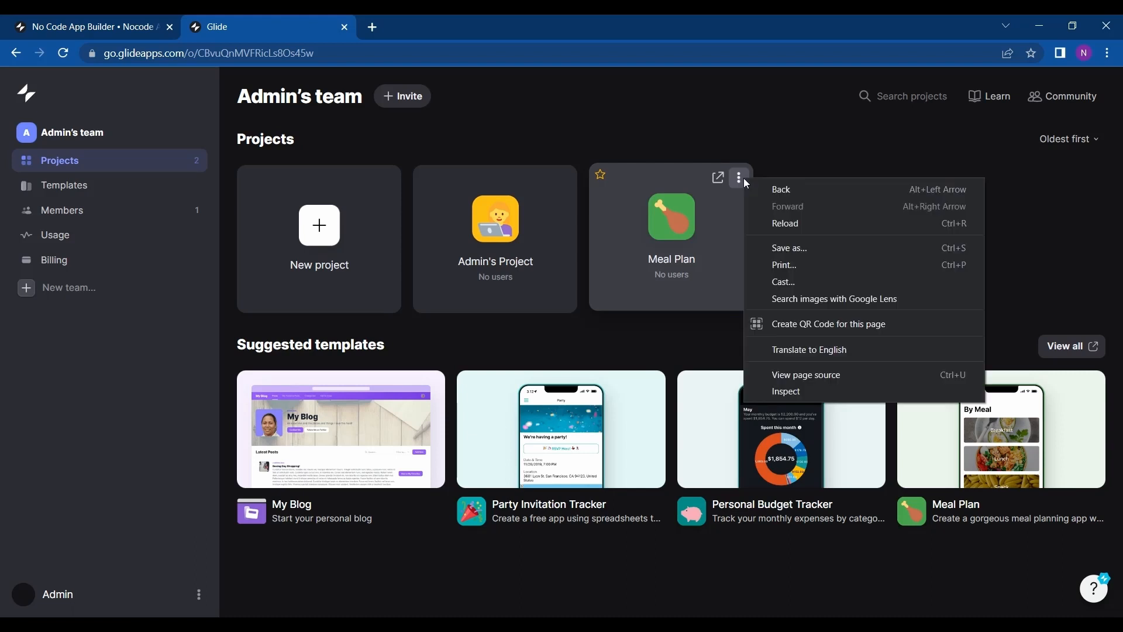
pyautogui.click(743, 179)
pyautogui.click(742, 179)
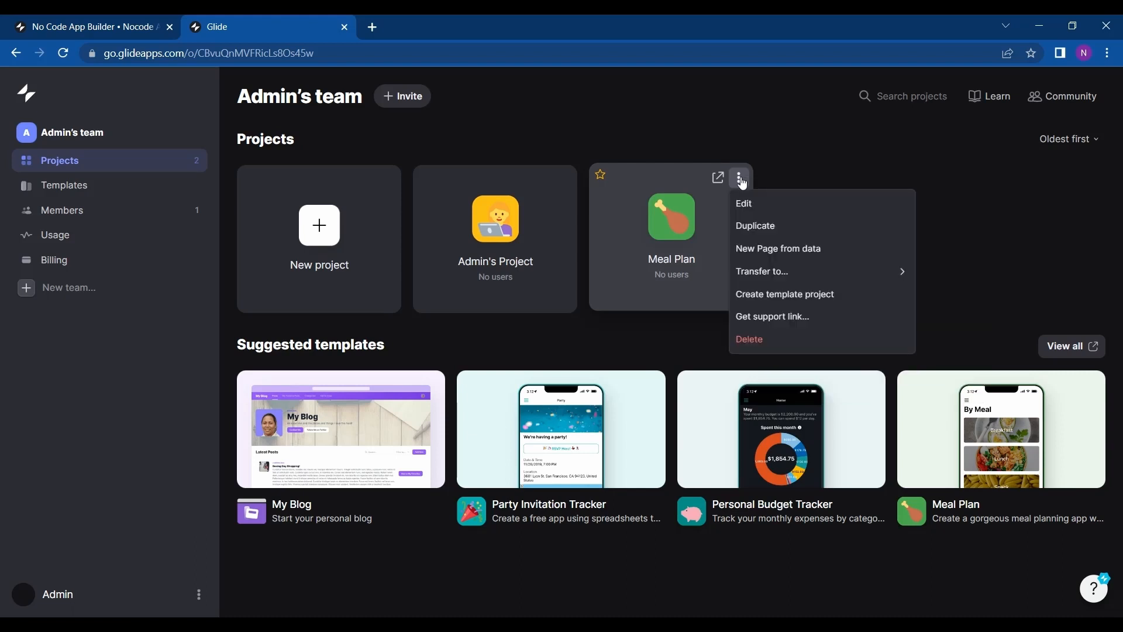
pyautogui.click(768, 237)
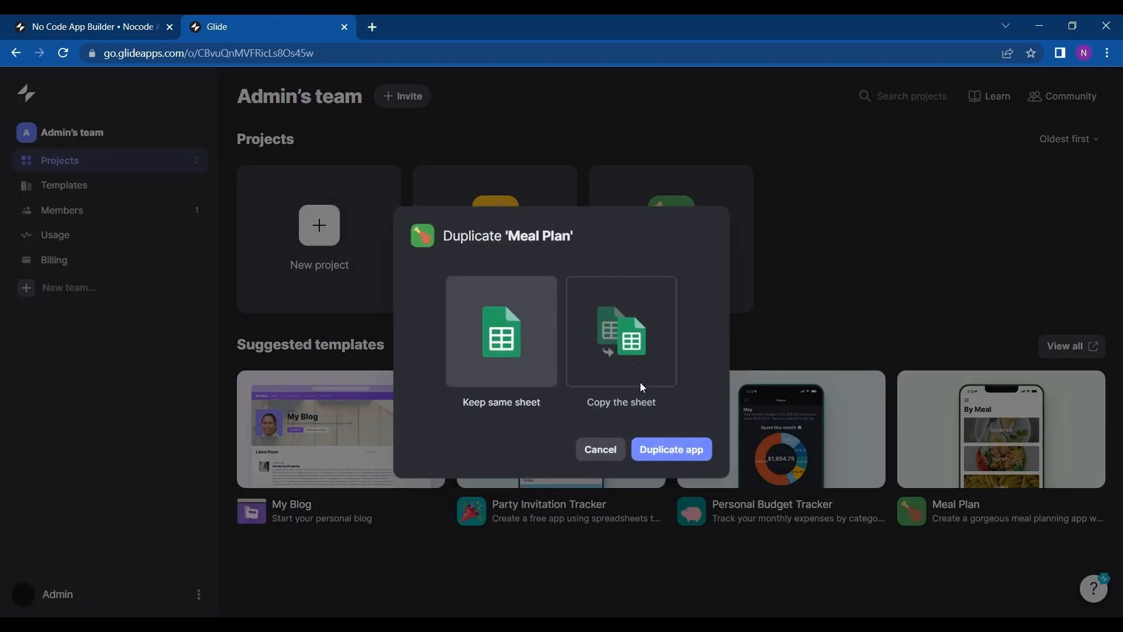
pyautogui.click(631, 373)
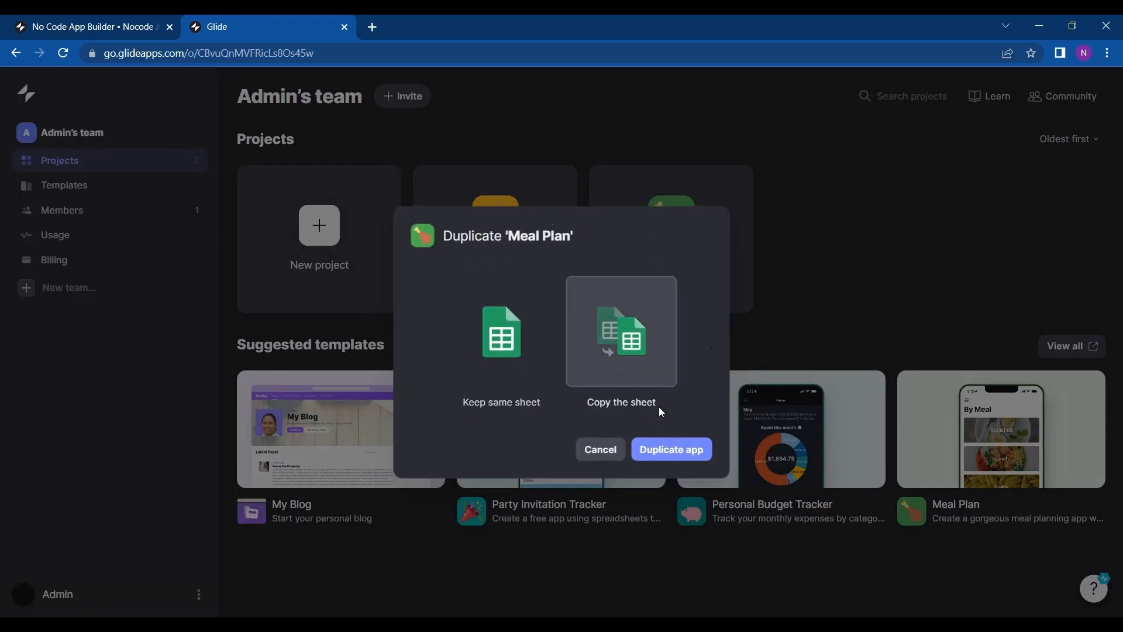
pyautogui.click(663, 452)
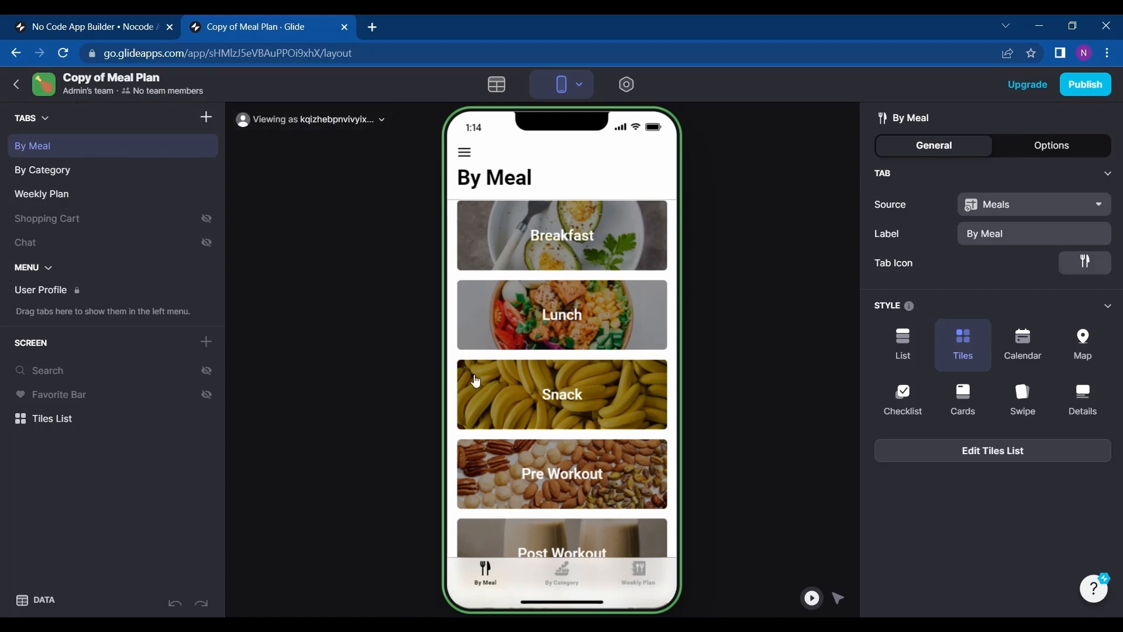
# Set the copied app's accent color to pink in the appearance settings.
pyautogui.scroll(-2, 475, 381)
pyautogui.scroll(2, 475, 380)
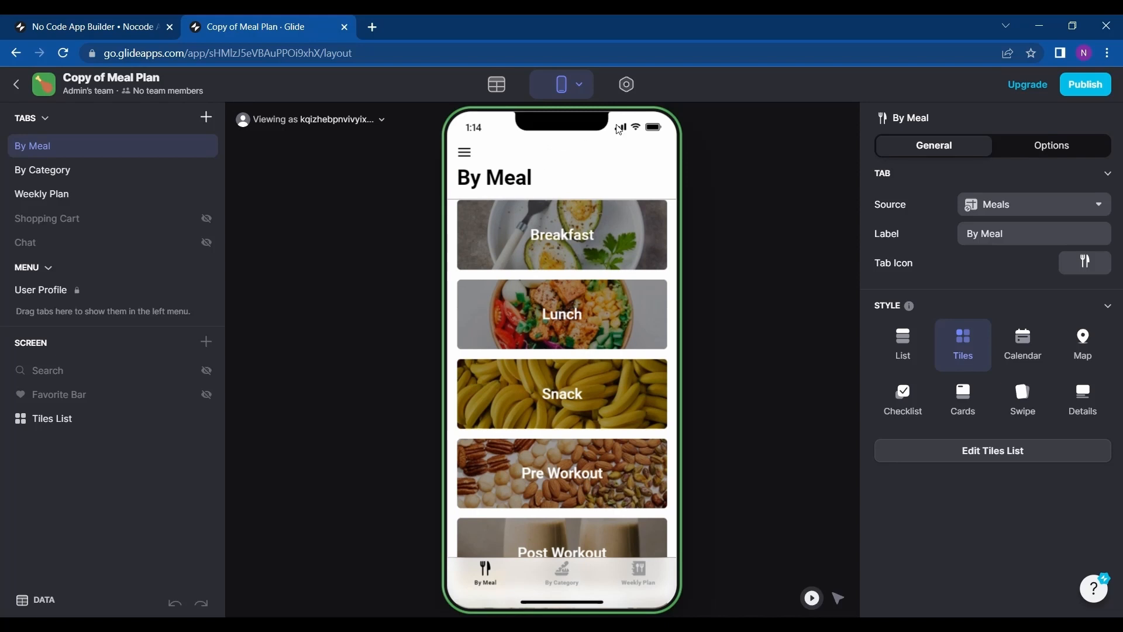
pyautogui.click(642, 83)
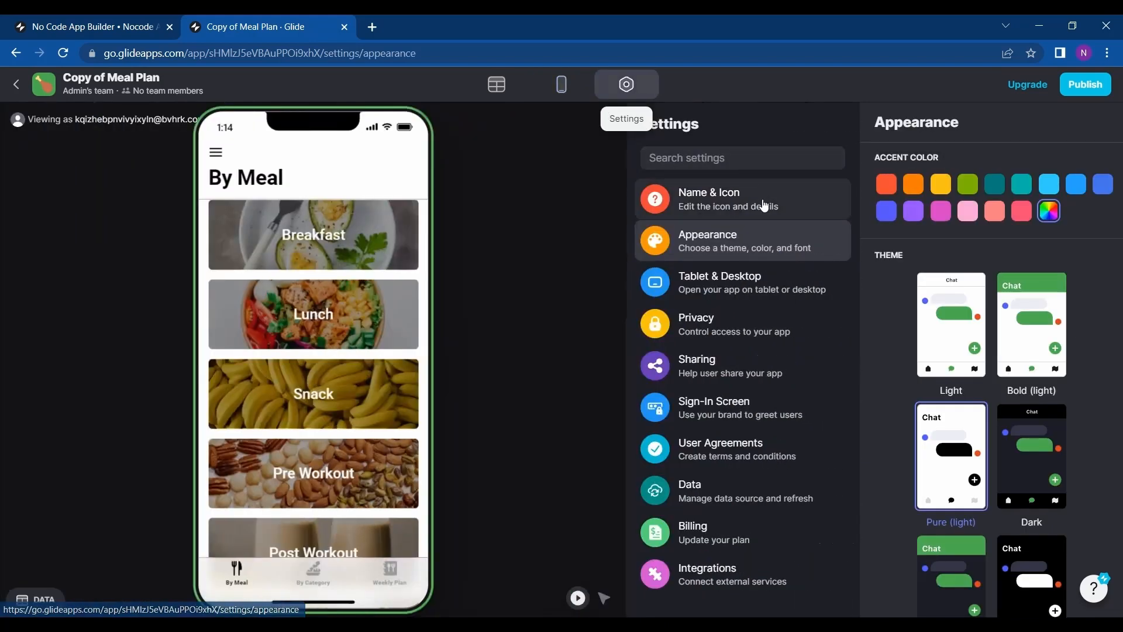
pyautogui.click(942, 214)
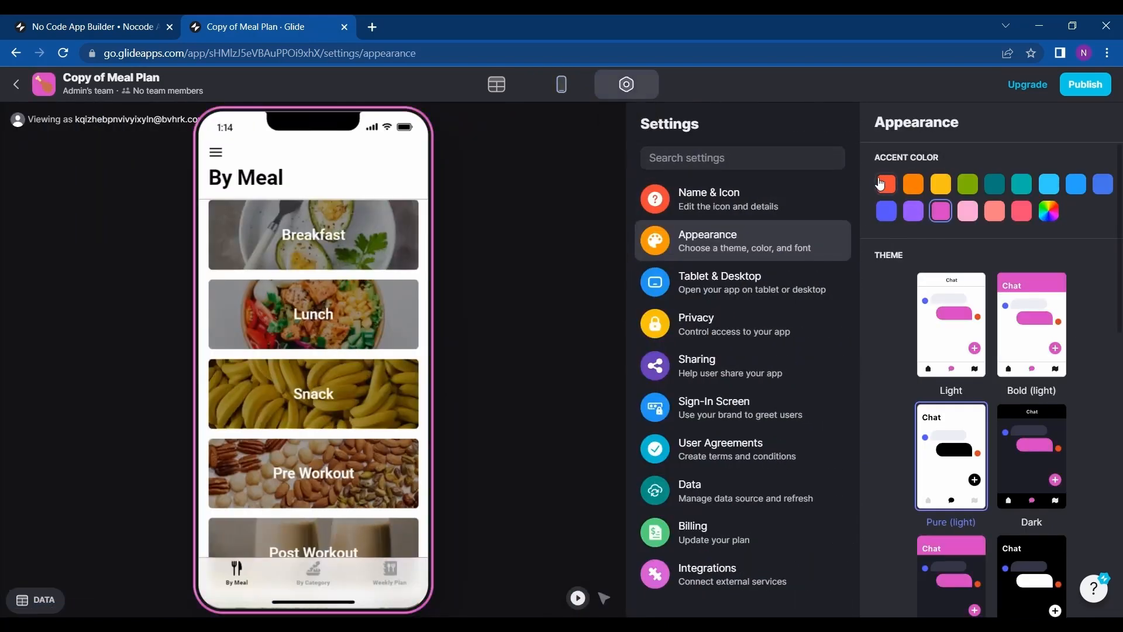
# Open the upgrade plan choices from the layout editor and close them.
pyautogui.click(571, 83)
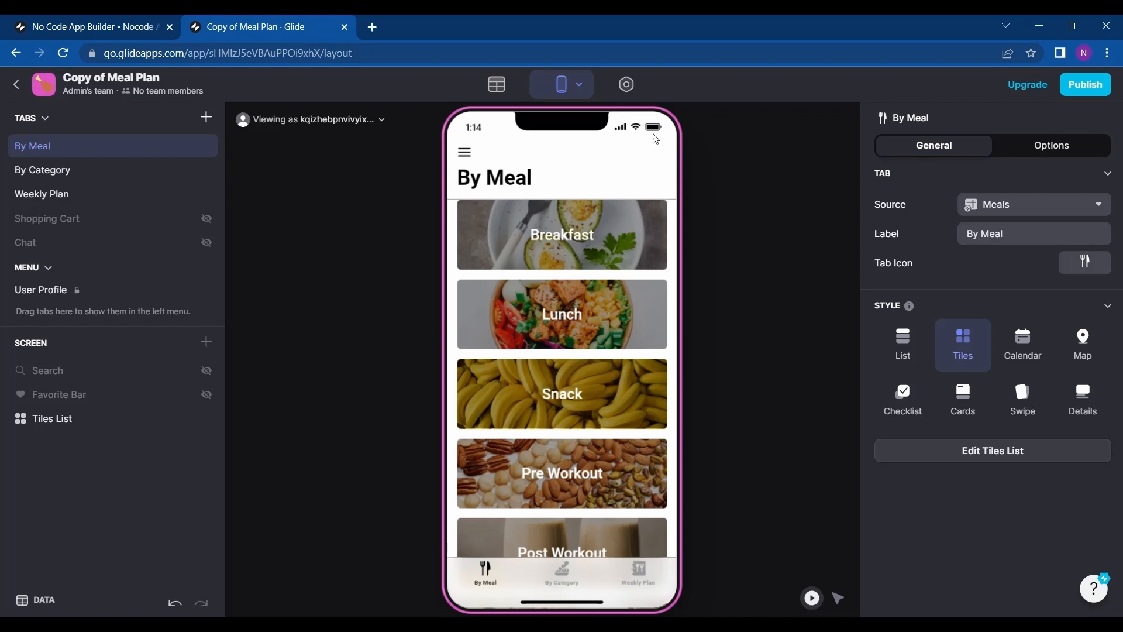
pyautogui.click(1039, 91)
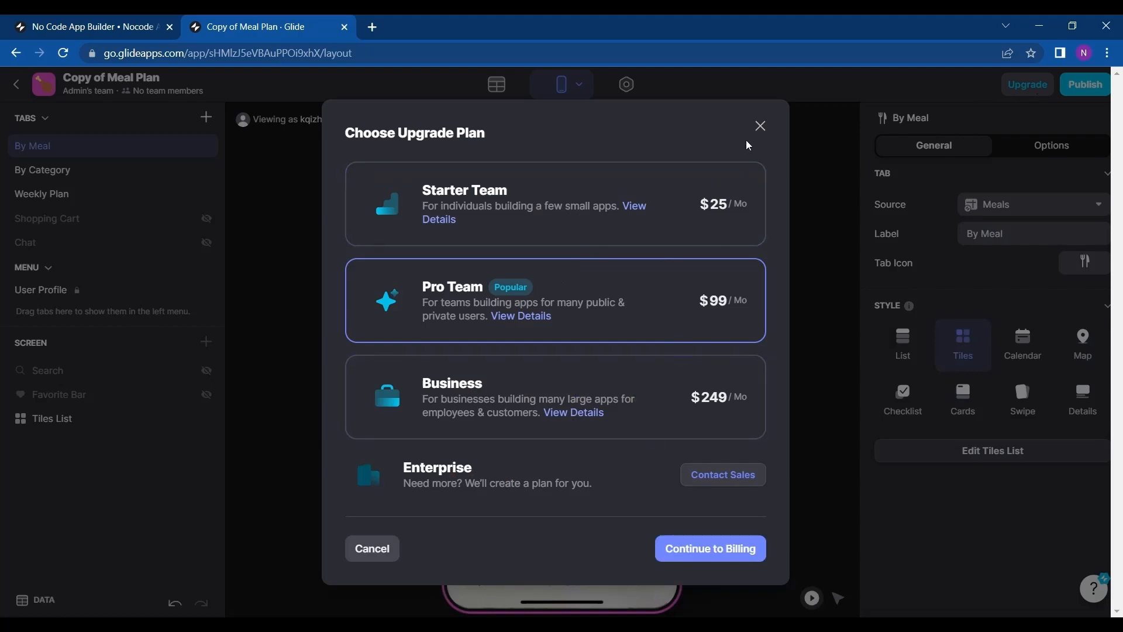
pyautogui.click(761, 126)
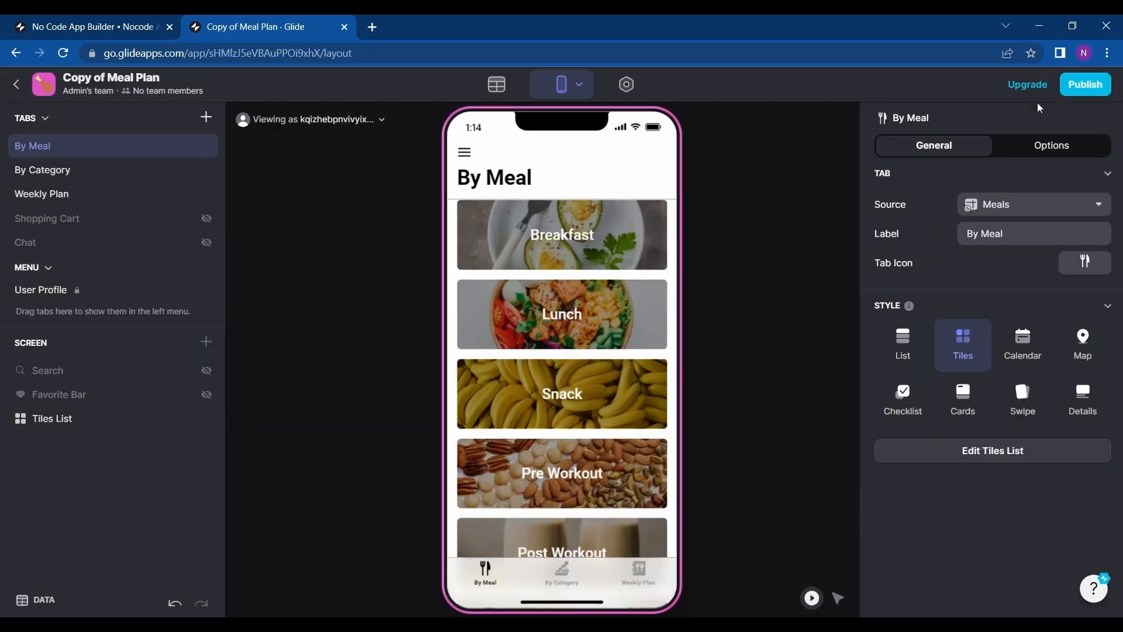
# Publish the copied Meal Plan app with its suggested glideapp.io link.
pyautogui.click(1085, 86)
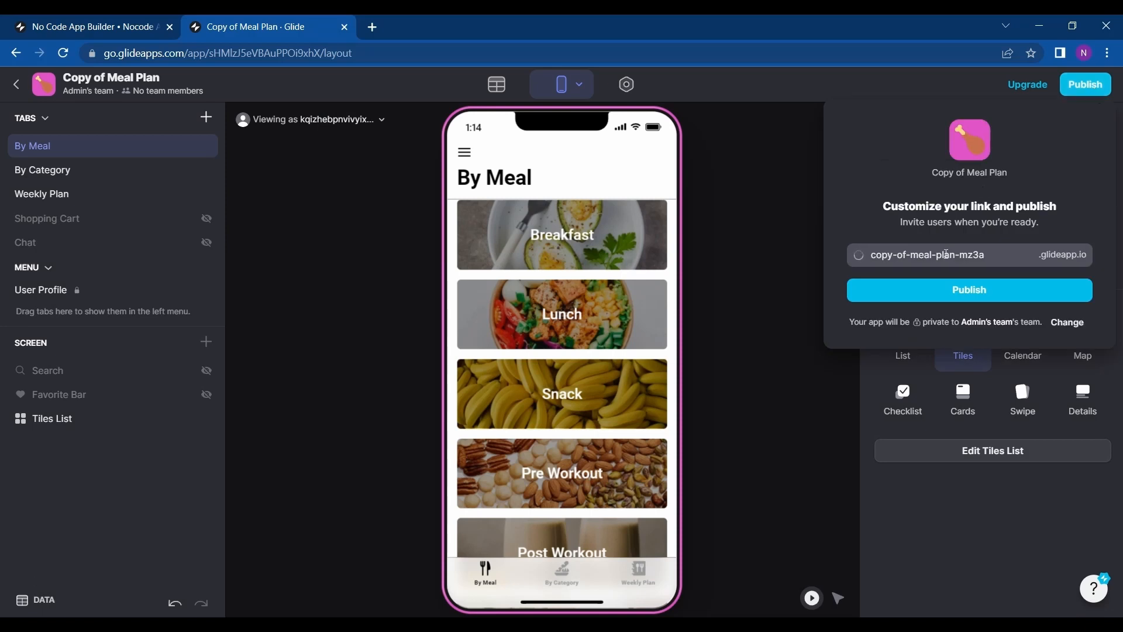
pyautogui.click(995, 291)
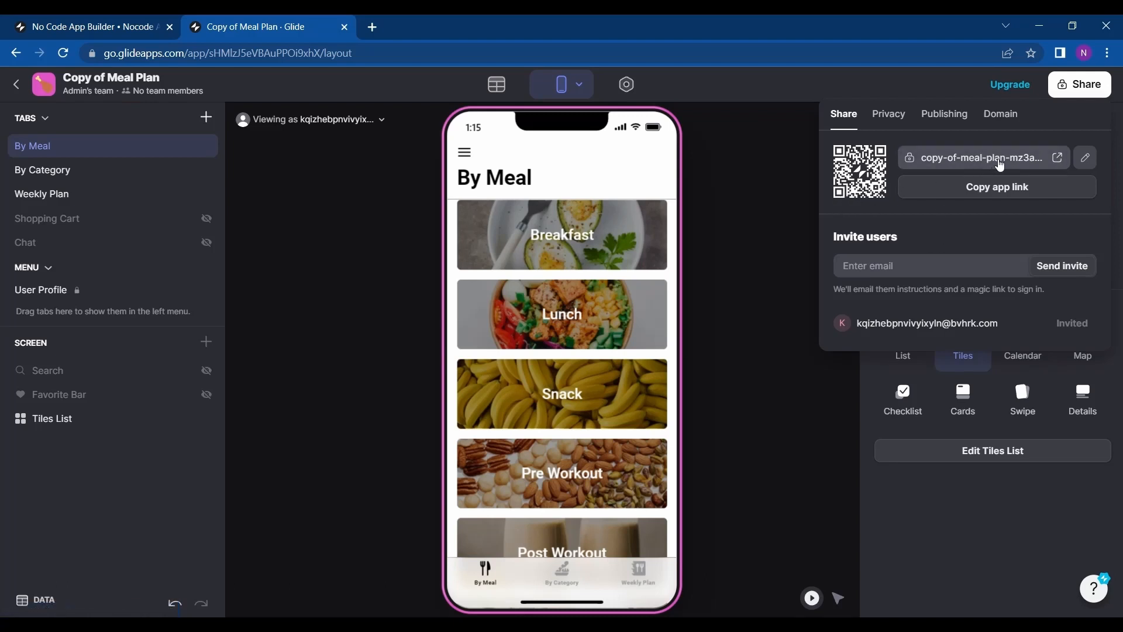
# Open the published app's link in a new tab and sign in with the emailed PIN.
pyautogui.click(1028, 164)
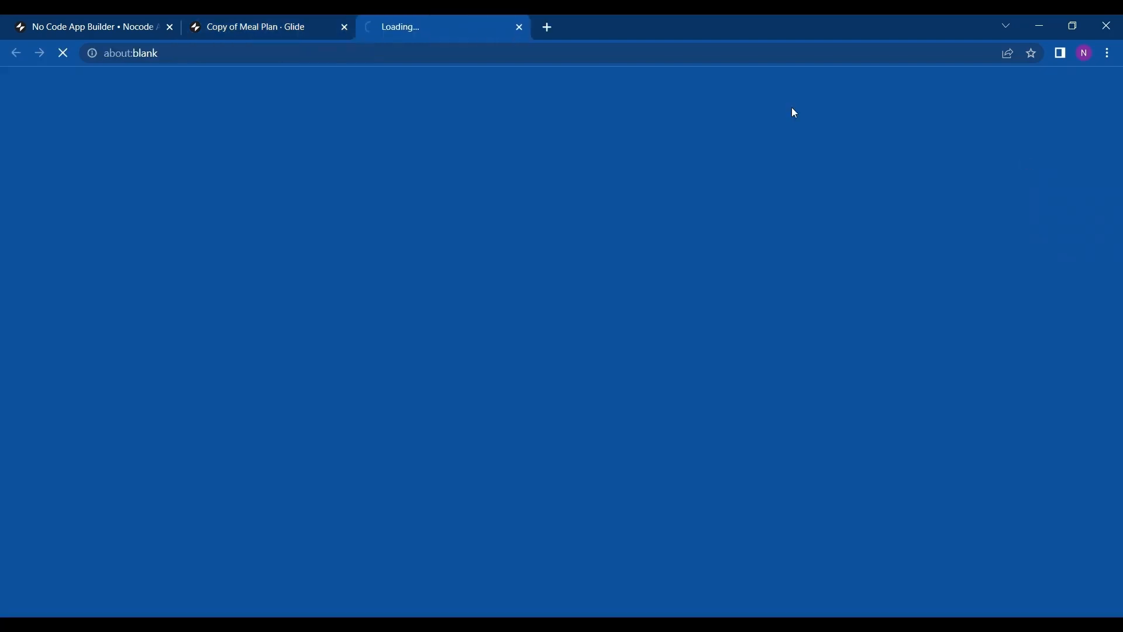
pyautogui.click(306, 19)
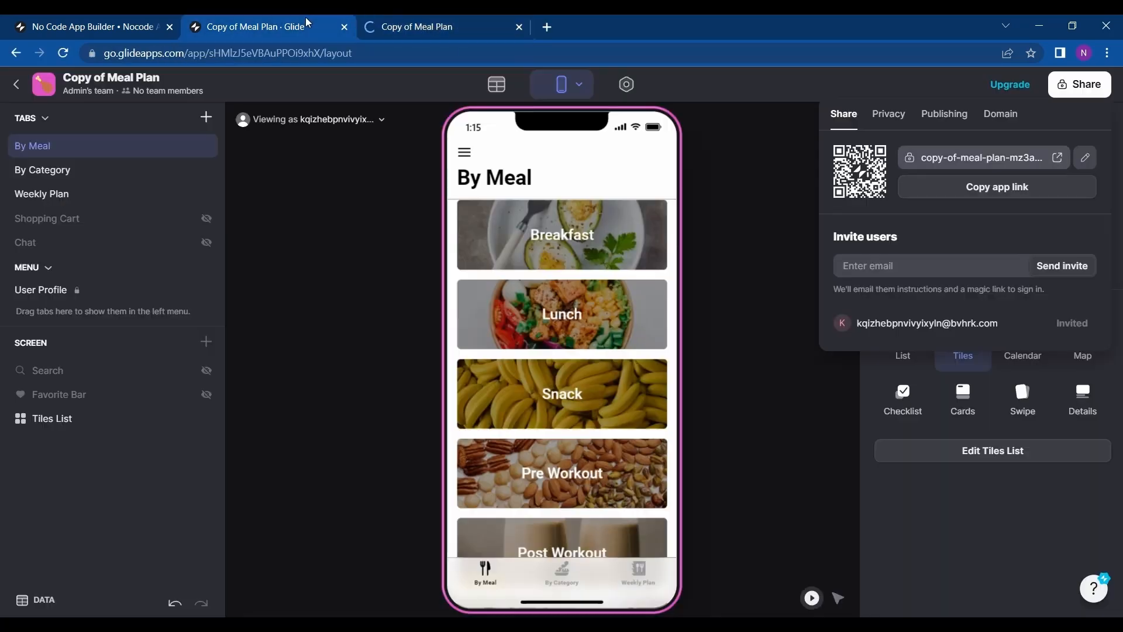
pyautogui.click(428, 18)
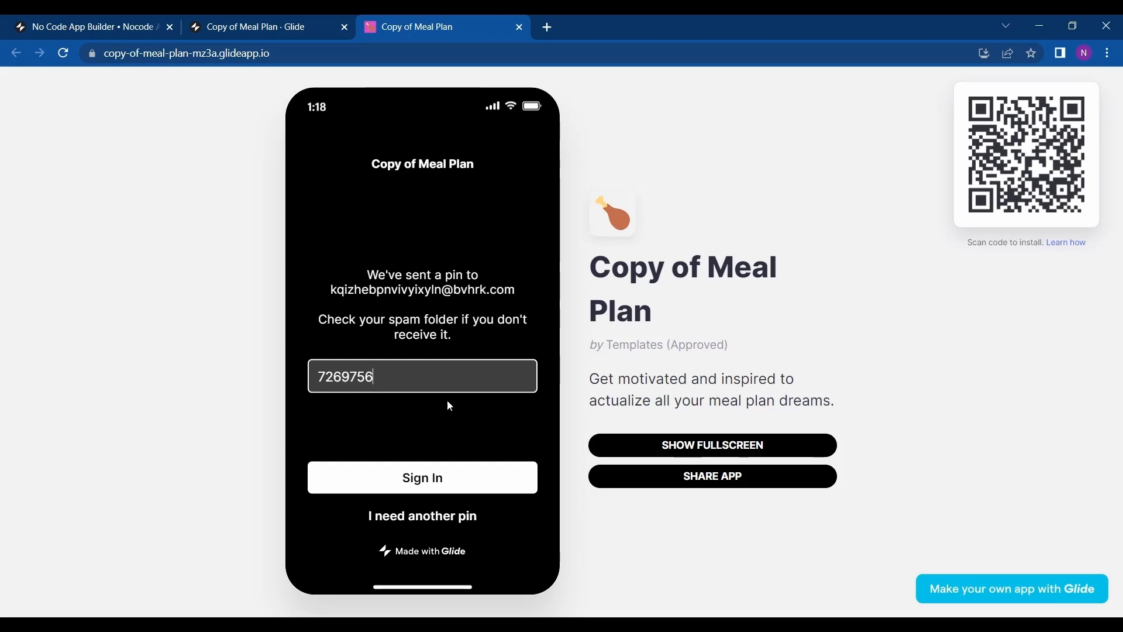
pyautogui.click(412, 481)
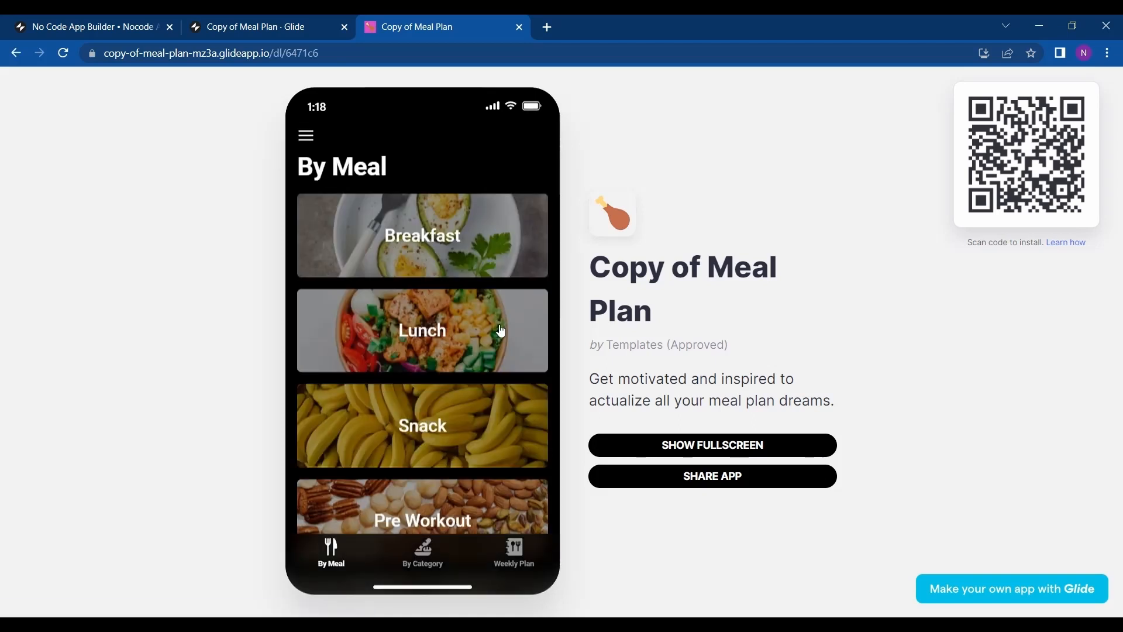
# Browse the published app's By Meal, By Category and Weekly Plan tabs and its About page.
pyautogui.scroll(-3, 484, 341)
pyautogui.scroll(3, 484, 346)
pyautogui.click(424, 554)
pyautogui.scroll(3, 485, 323)
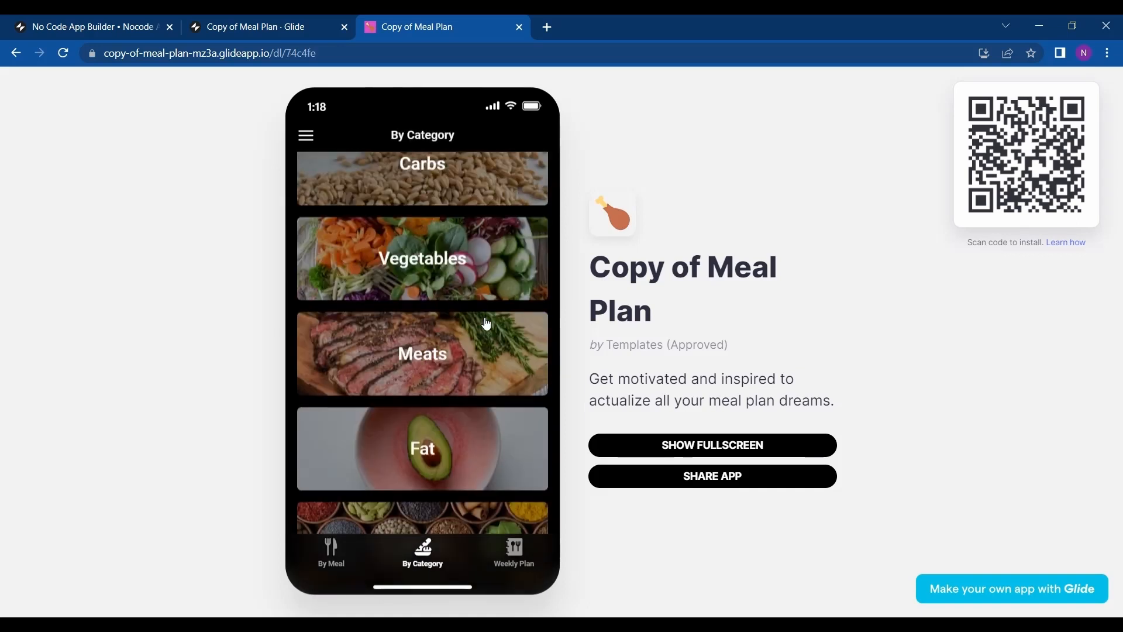
pyautogui.click(517, 563)
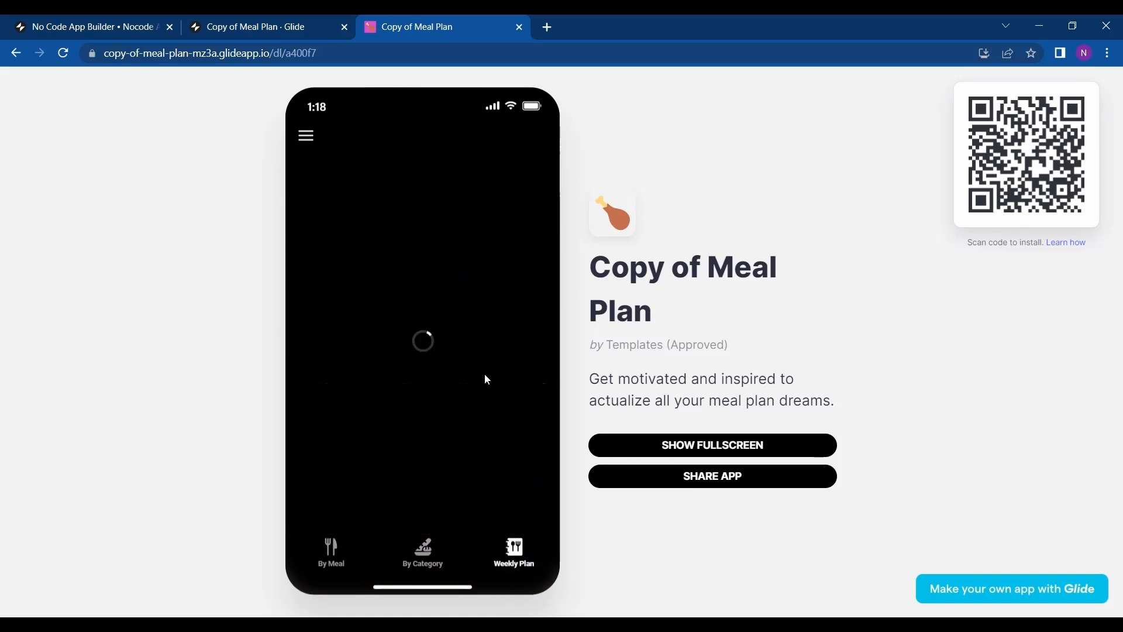
pyautogui.scroll(3, 485, 374)
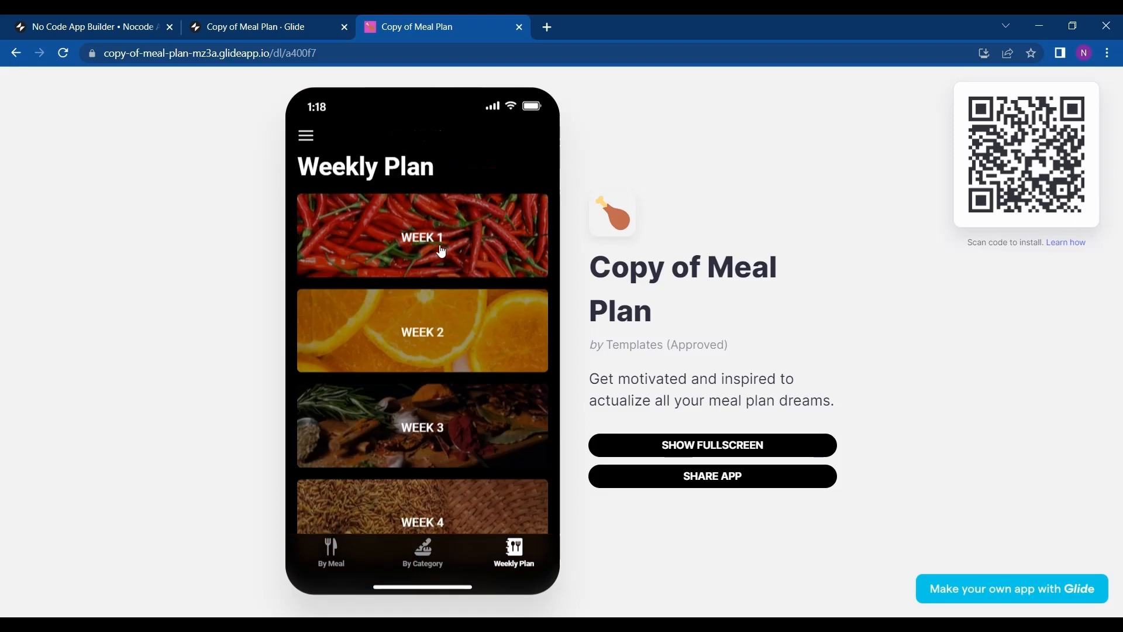
pyautogui.click(308, 137)
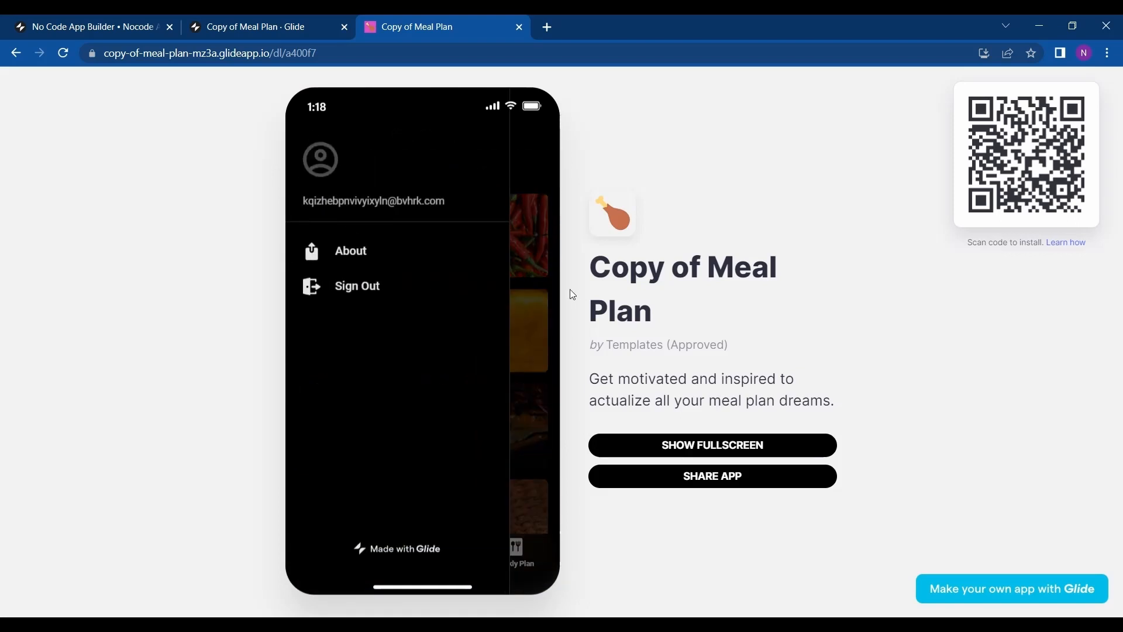
pyautogui.click(357, 248)
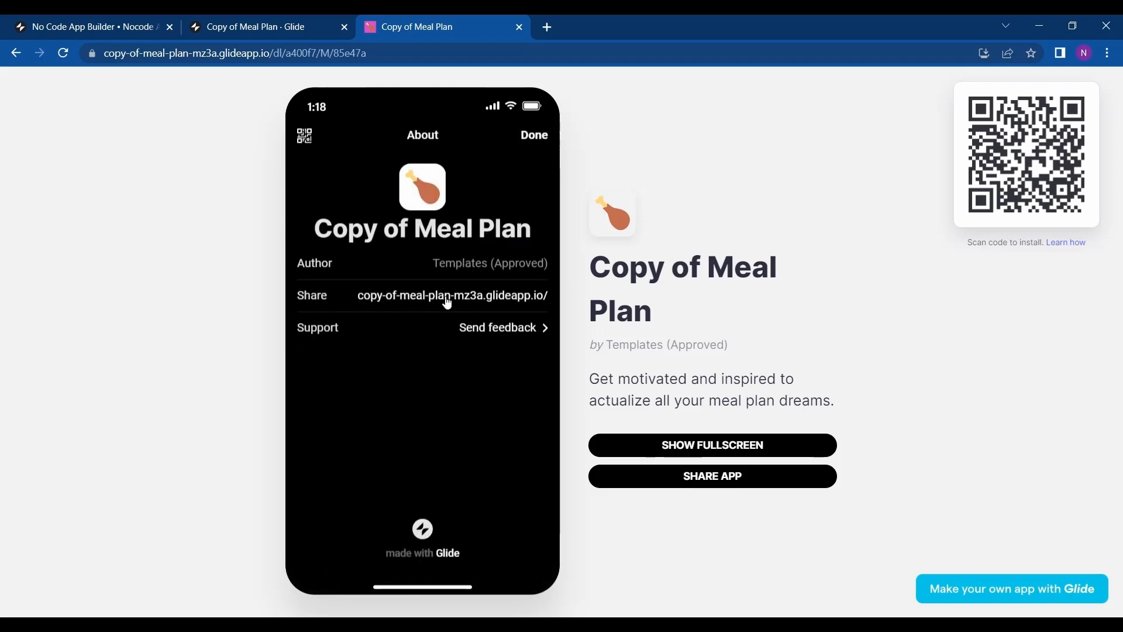
pyautogui.click(532, 139)
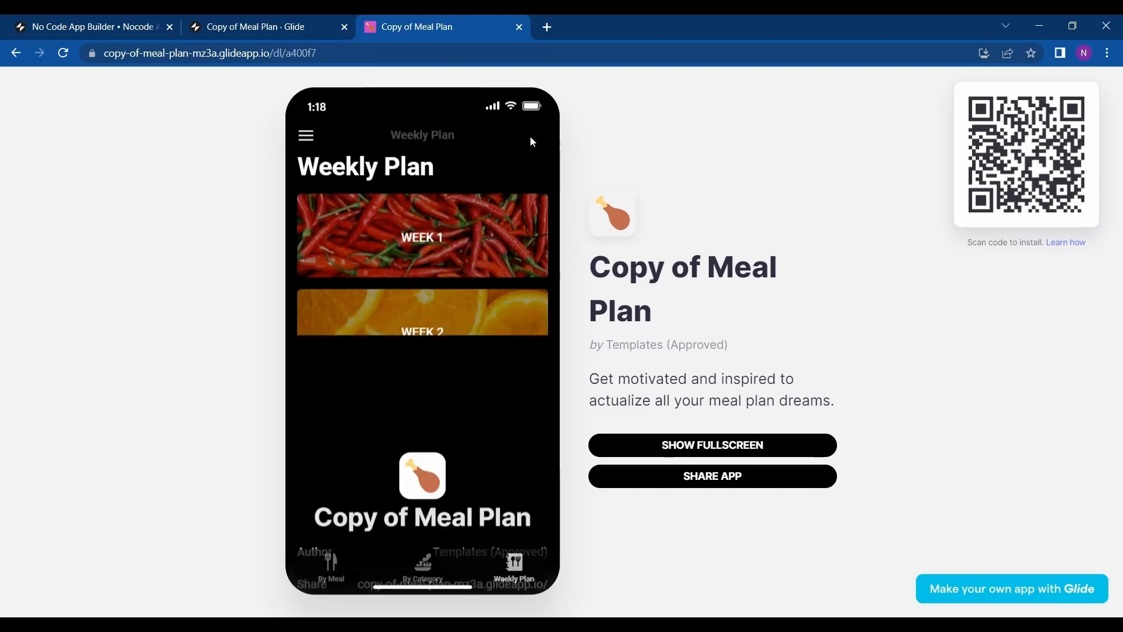
pyautogui.scroll(-5, 484, 279)
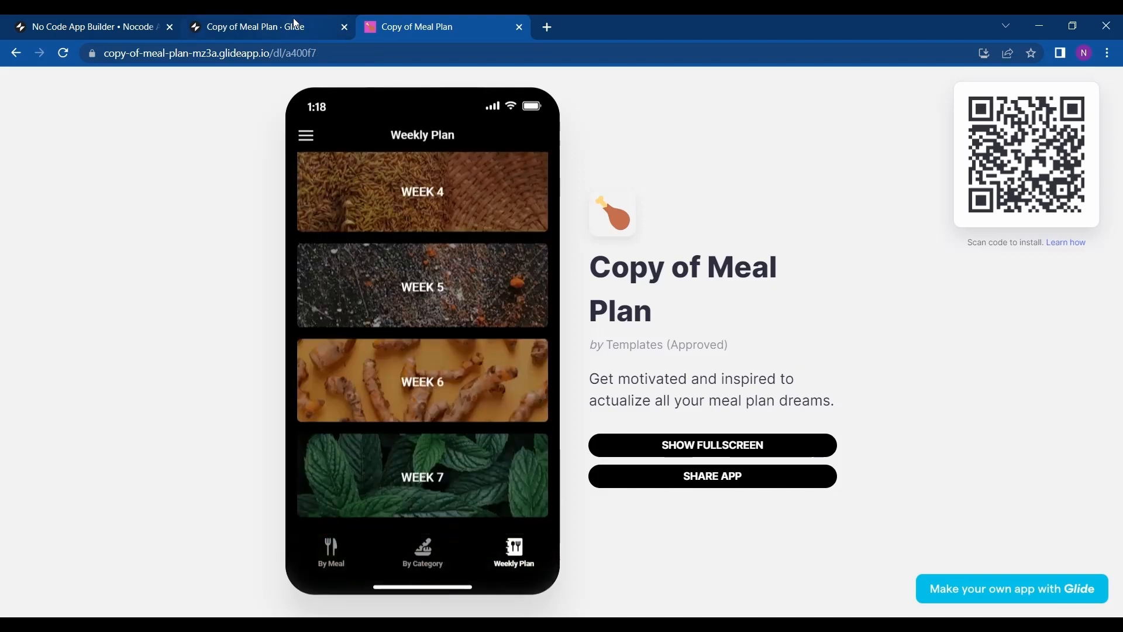
# Back in the editor, switch the By Meal tab's style to Checklist.
pyautogui.click(296, 24)
pyautogui.click(784, 240)
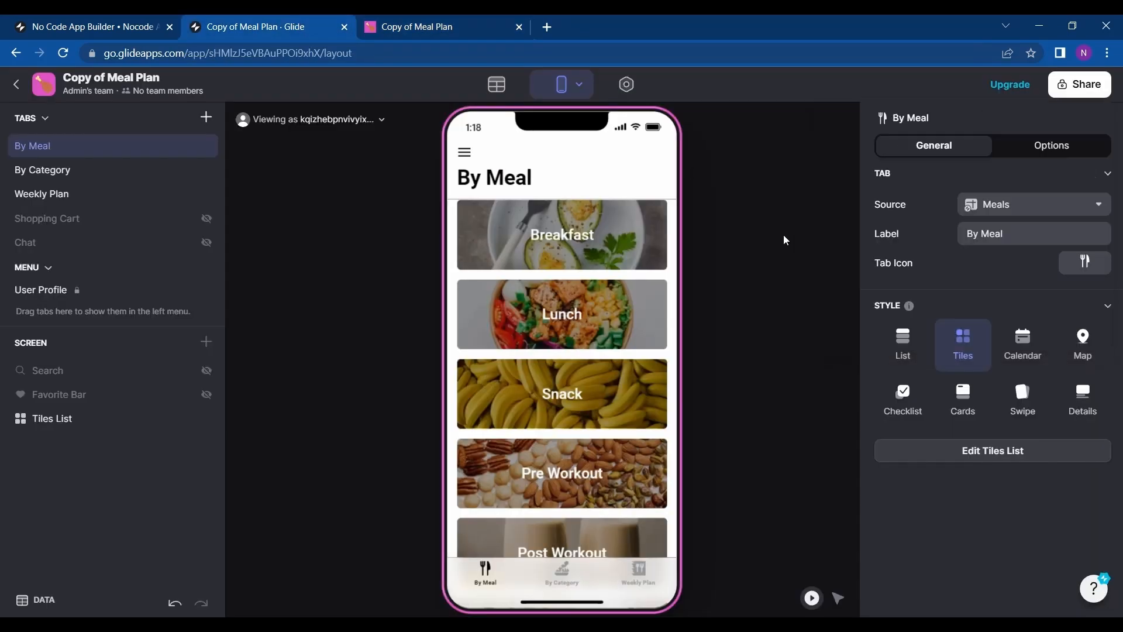
pyautogui.click(1020, 363)
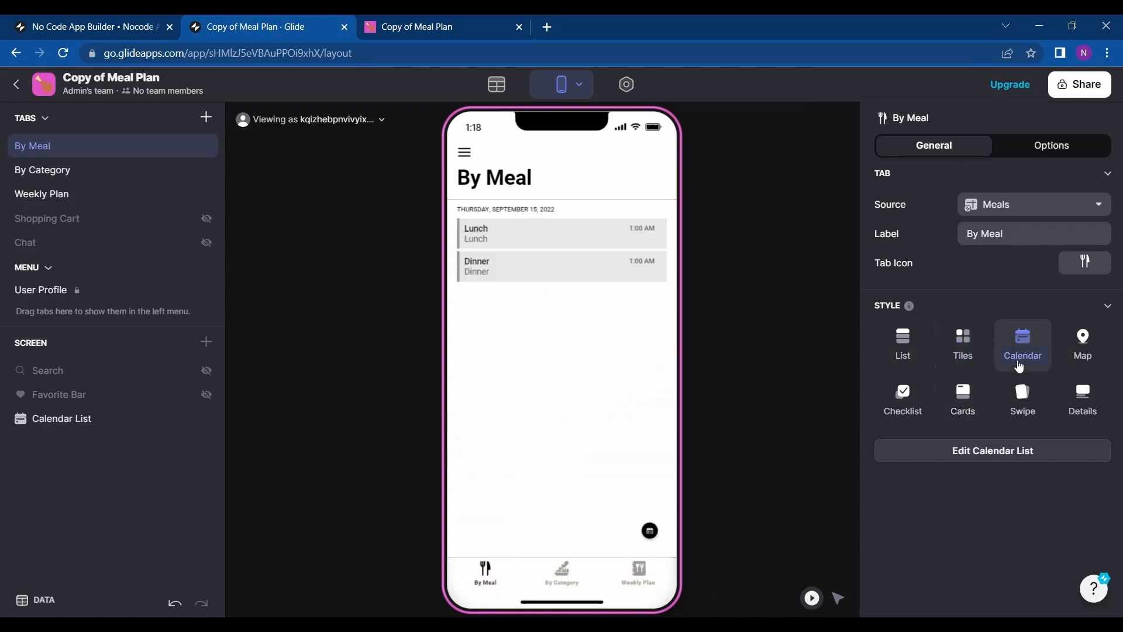
pyautogui.click(913, 386)
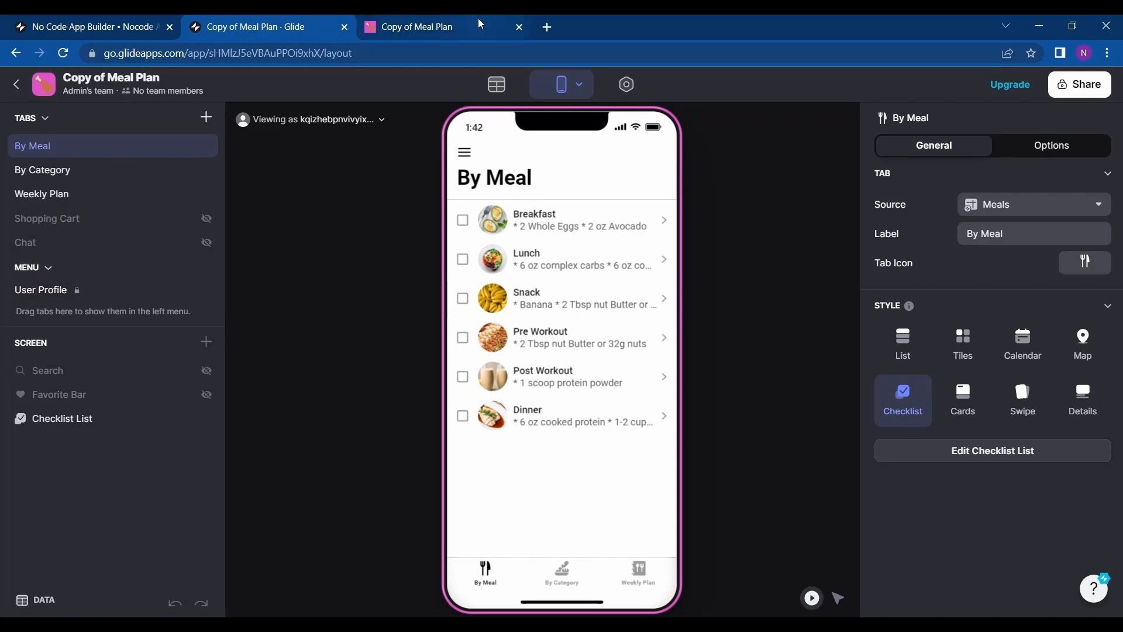
# Review the app's Share, Publishing, Domain and Privacy options in the share panel.
pyautogui.moveTo(478, 19)
pyautogui.click(1062, 92)
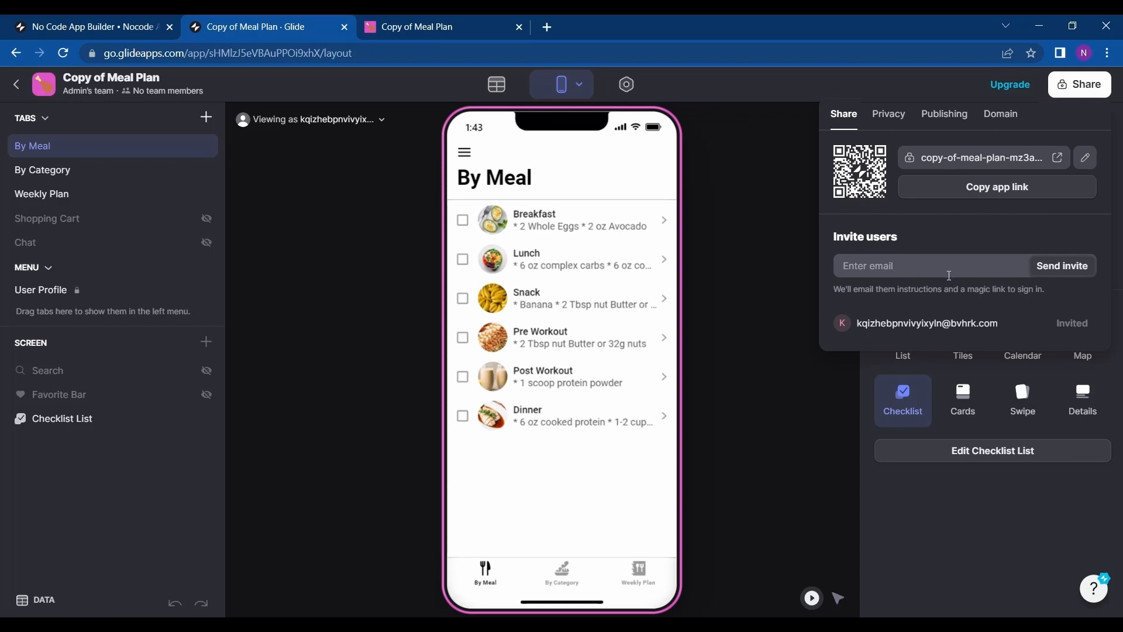
pyautogui.click(938, 127)
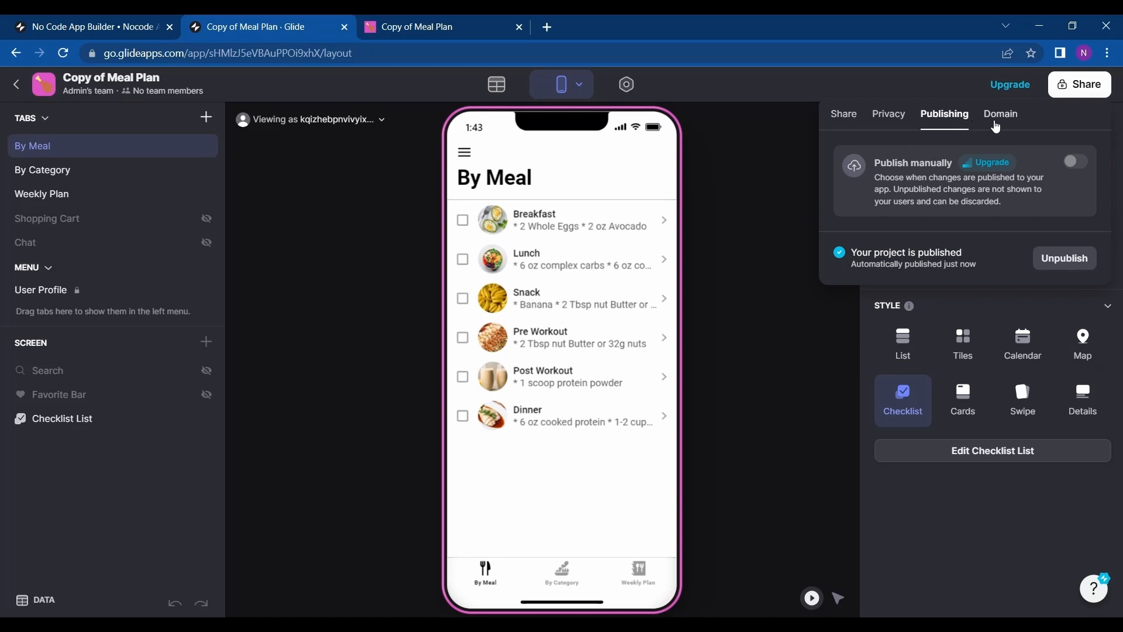
pyautogui.click(997, 127)
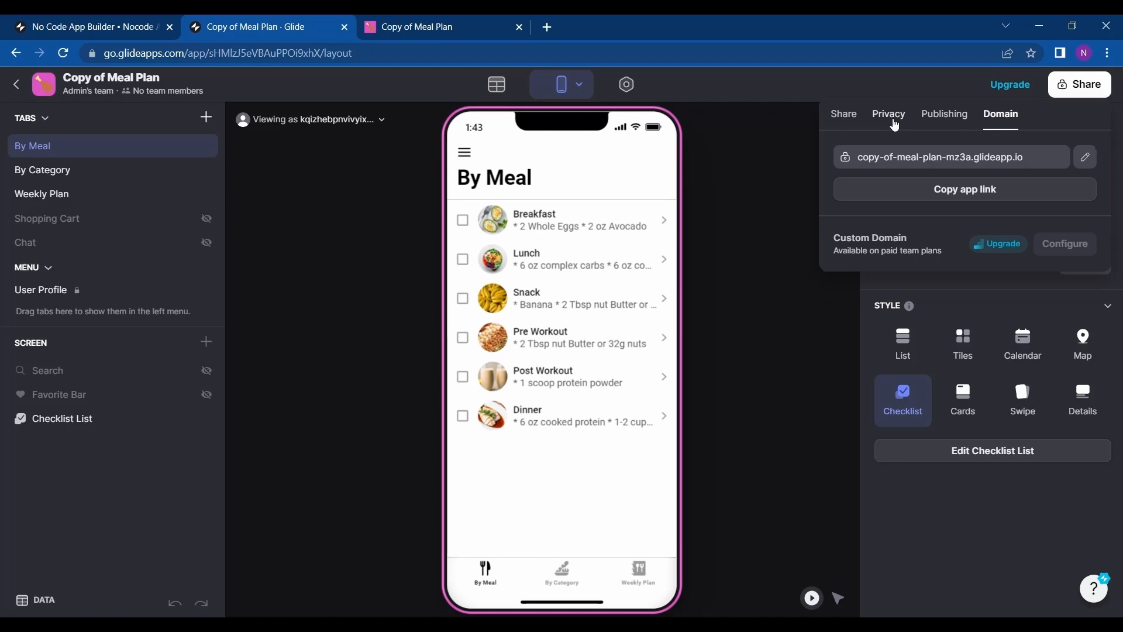
pyautogui.click(894, 125)
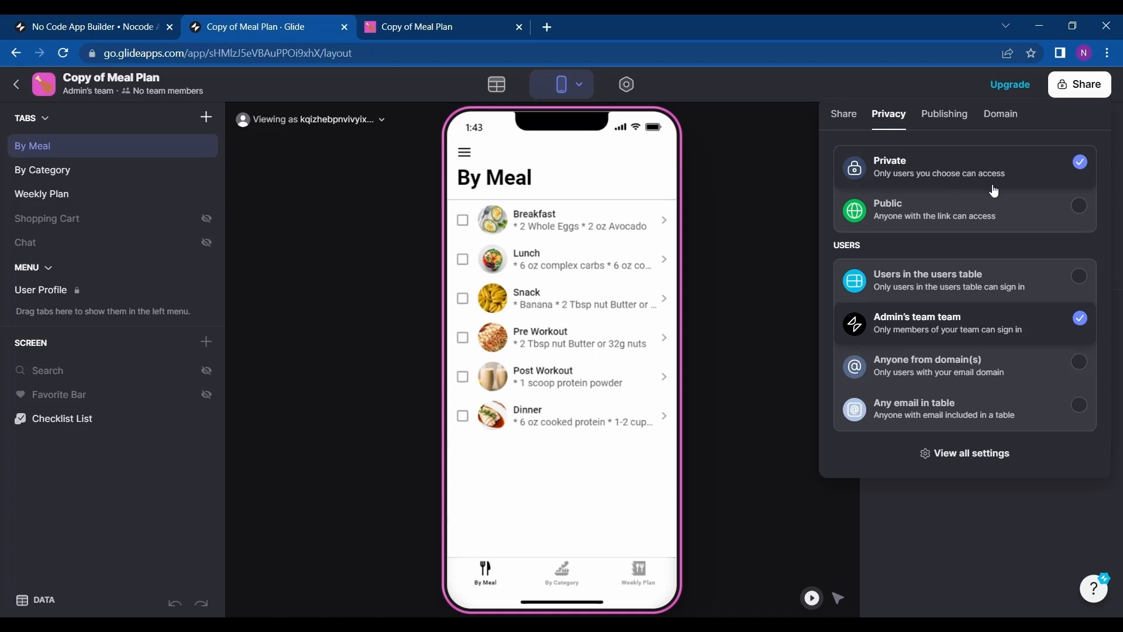
pyautogui.click(838, 115)
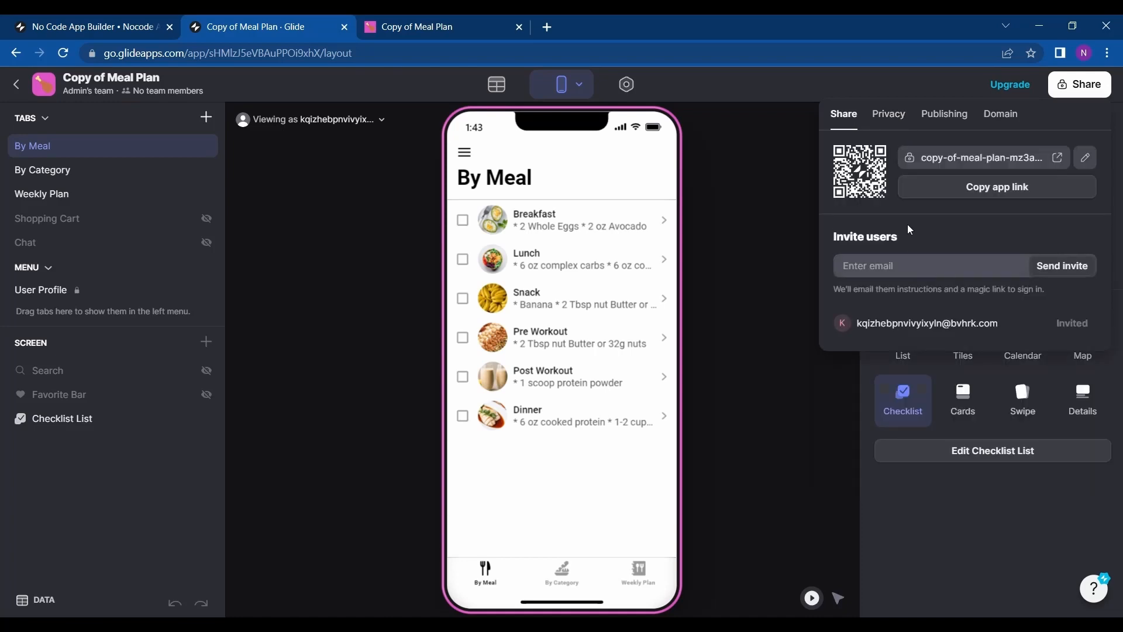
pyautogui.click(890, 120)
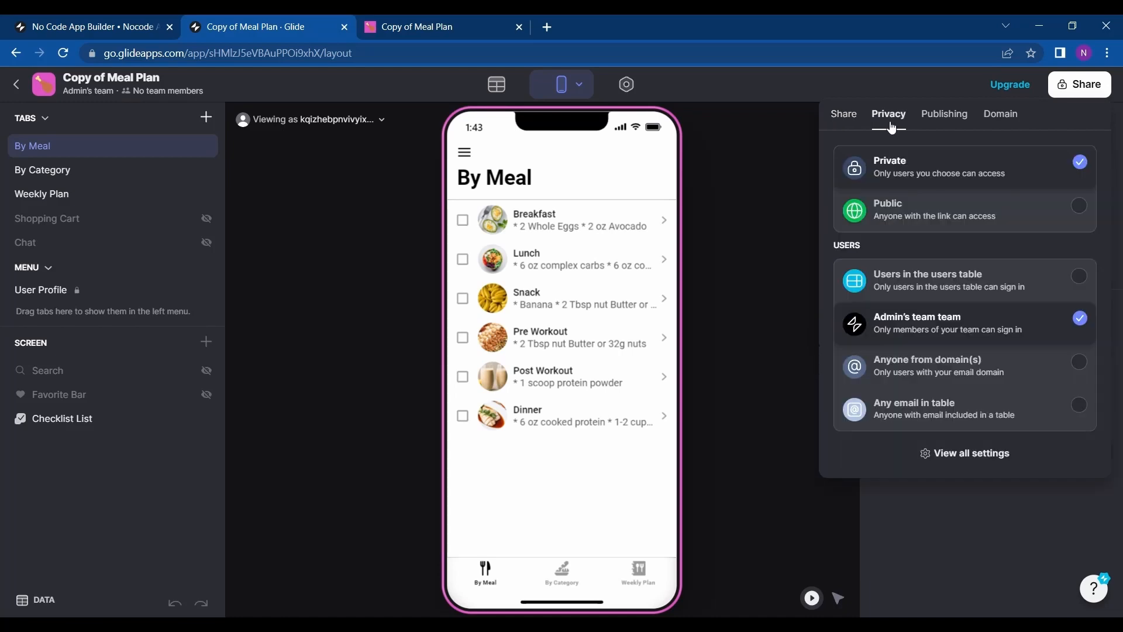
pyautogui.click(1033, 209)
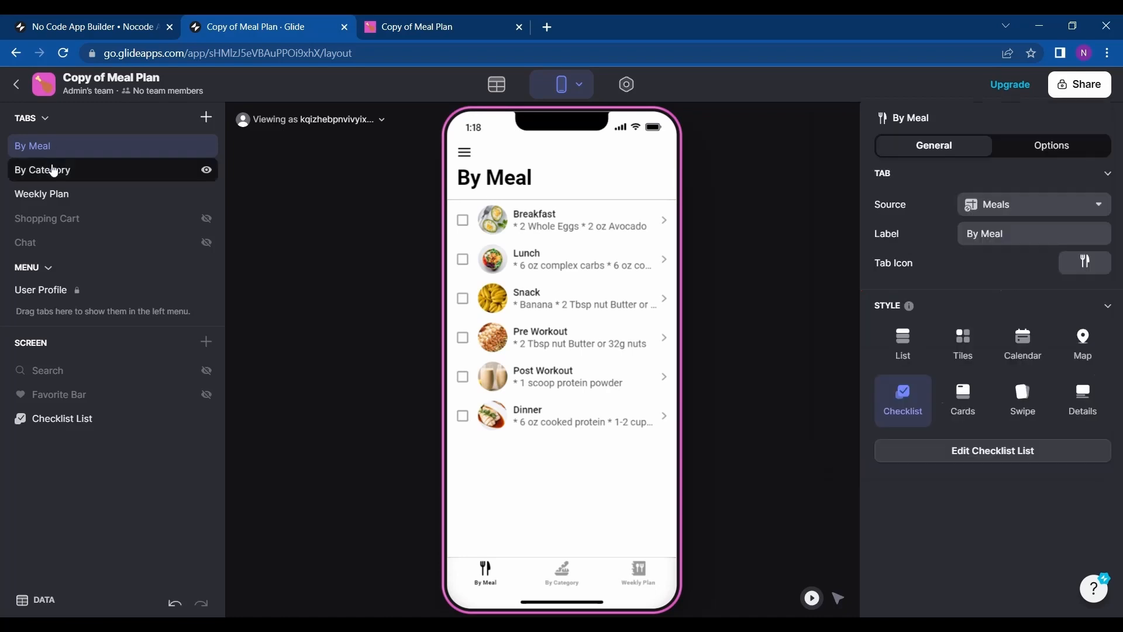
# Open the Green Bean Salad recipe under By Category and inspect its Title and Action Text components.
pyautogui.click(57, 169)
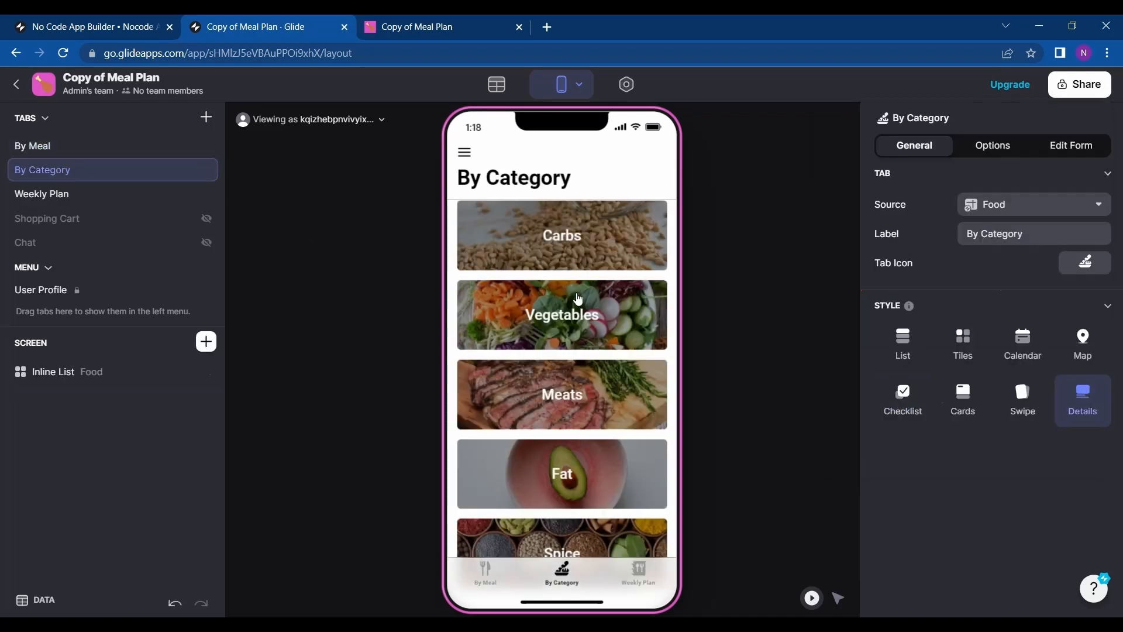
pyautogui.click(577, 297)
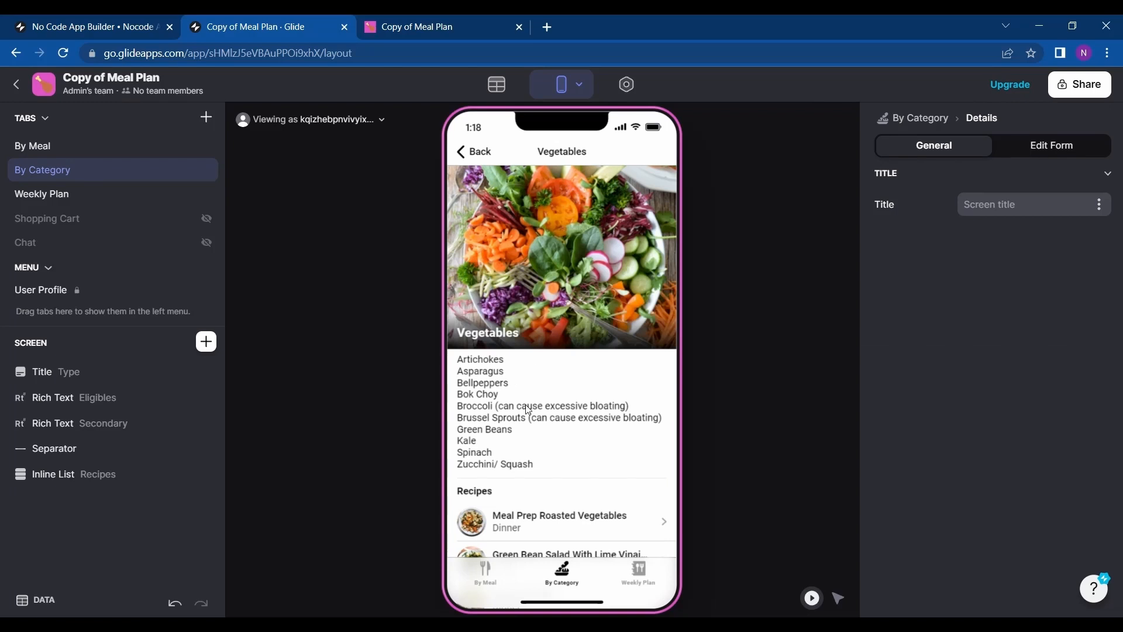
pyautogui.scroll(-3, 529, 410)
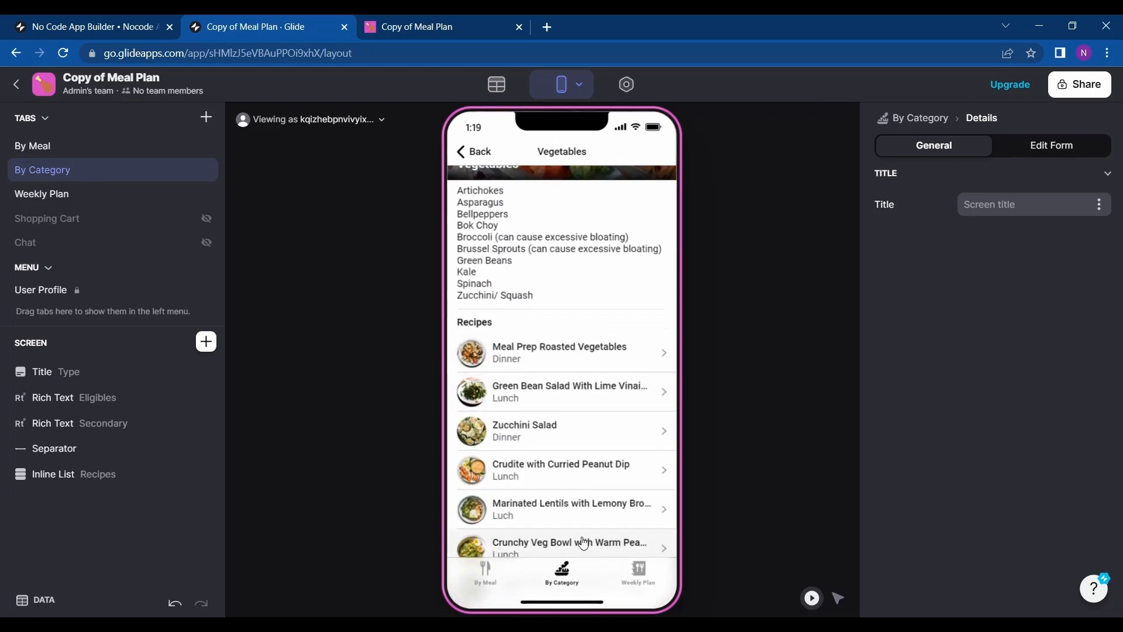
pyautogui.click(551, 390)
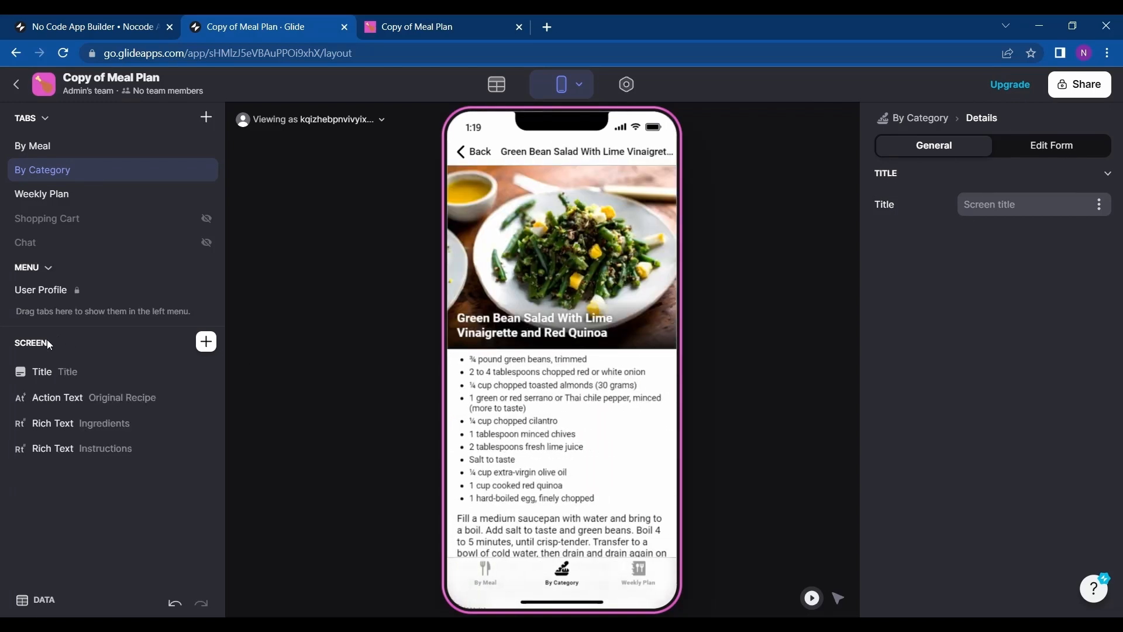
pyautogui.click(41, 373)
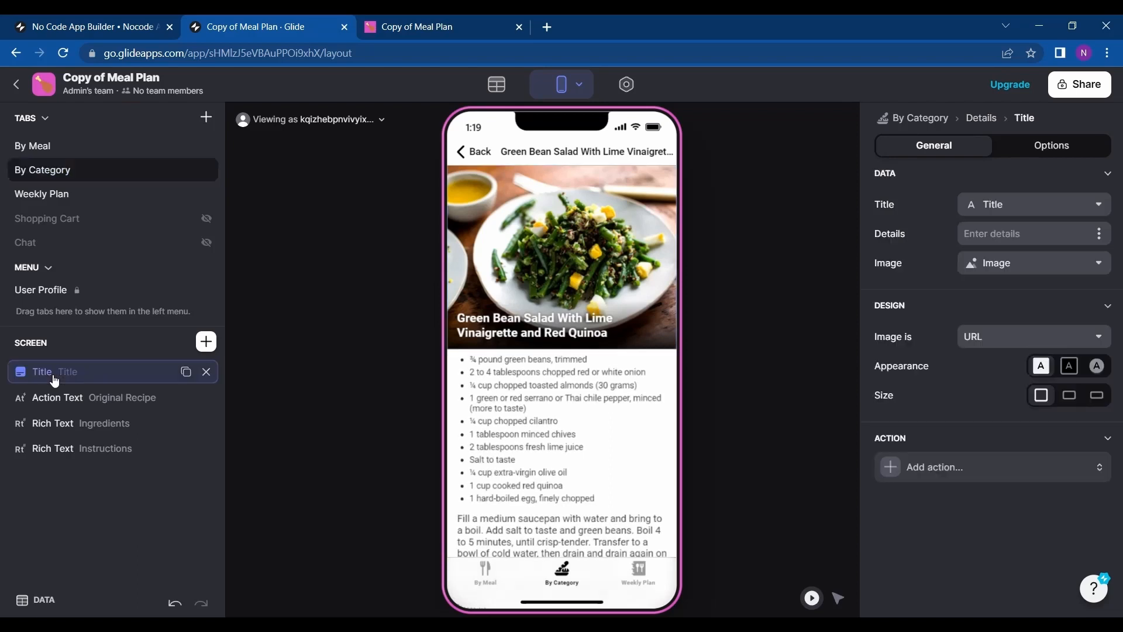
pyautogui.click(70, 403)
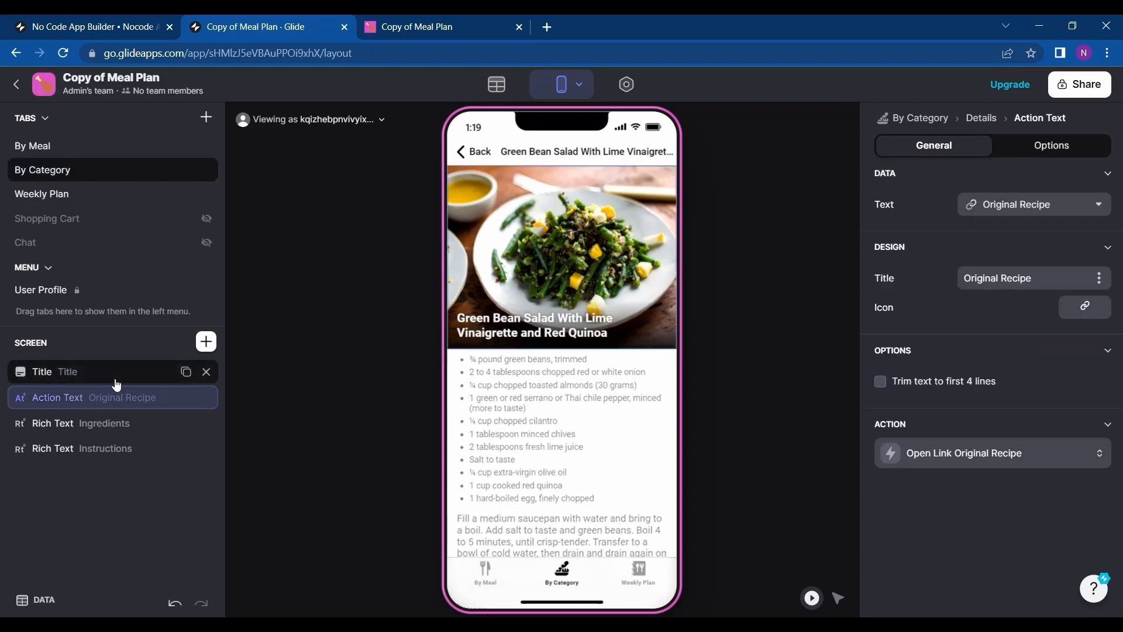
pyautogui.click(116, 385)
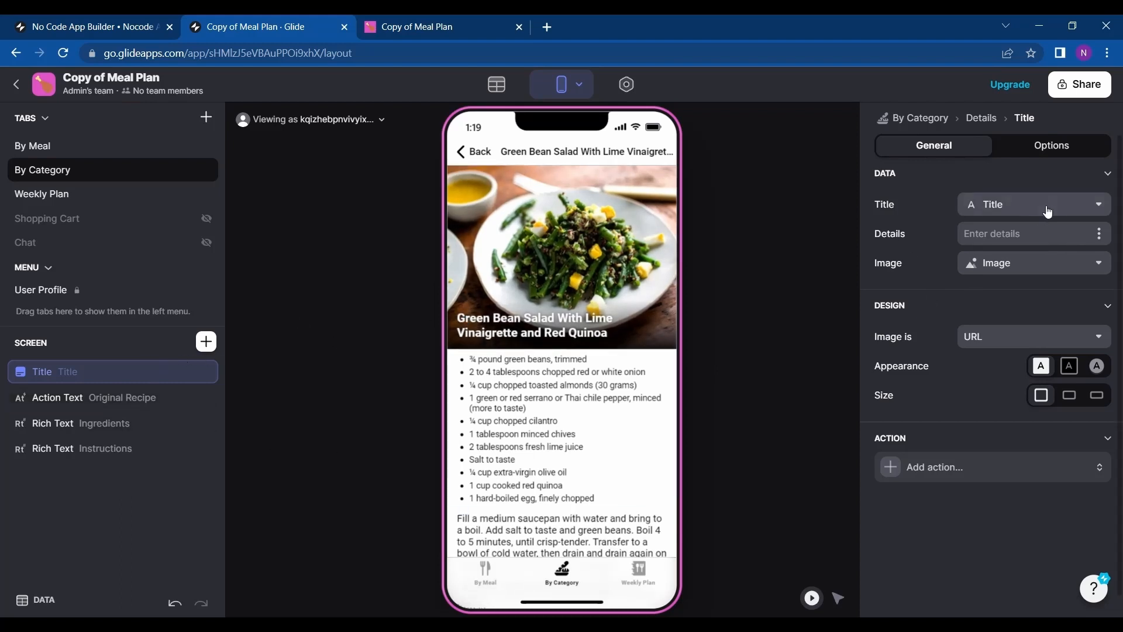
# Open the Recipes table from the Title component's image source, browse its rows, and return to the dashboard.
pyautogui.click(1098, 262)
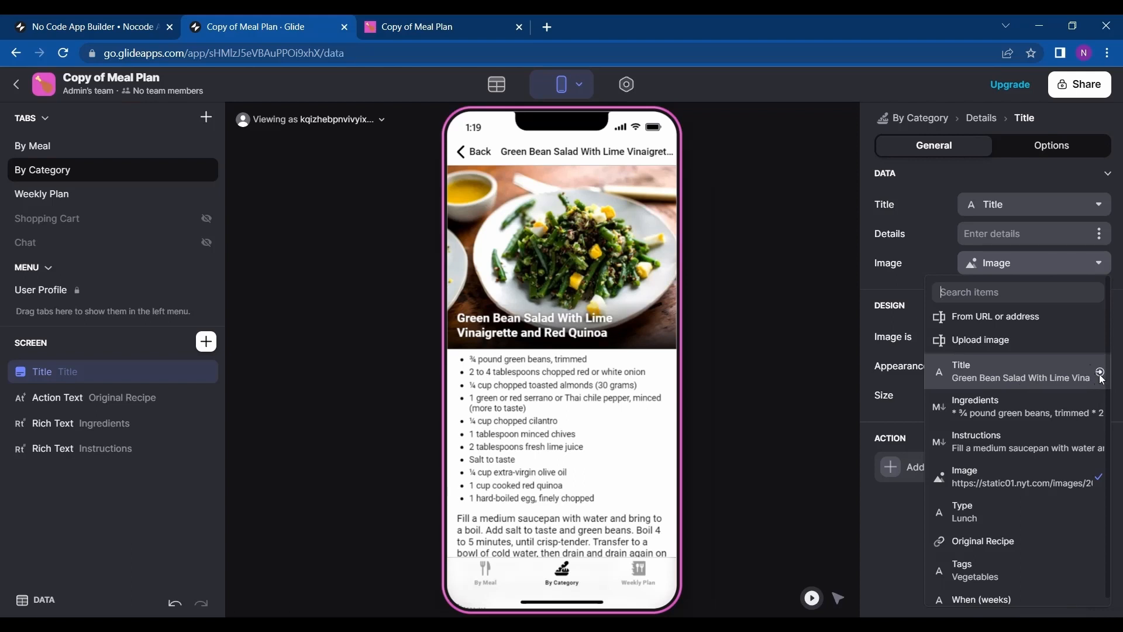
pyautogui.click(1100, 375)
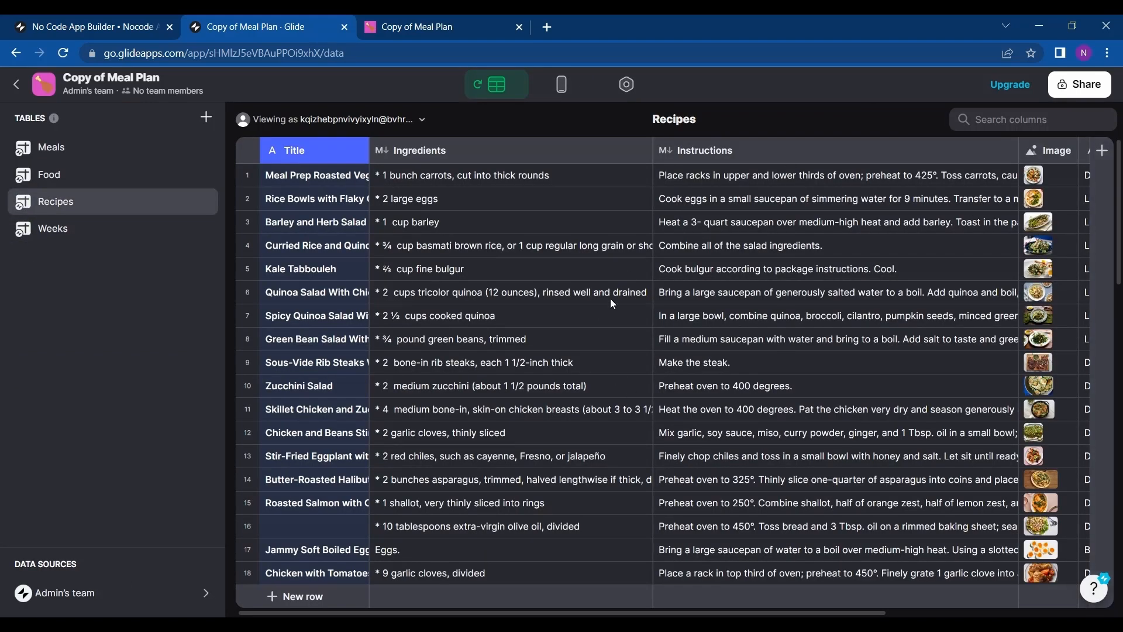
pyautogui.scroll(-3, 609, 299)
pyautogui.scroll(3, 610, 299)
pyautogui.scroll(-5, 610, 303)
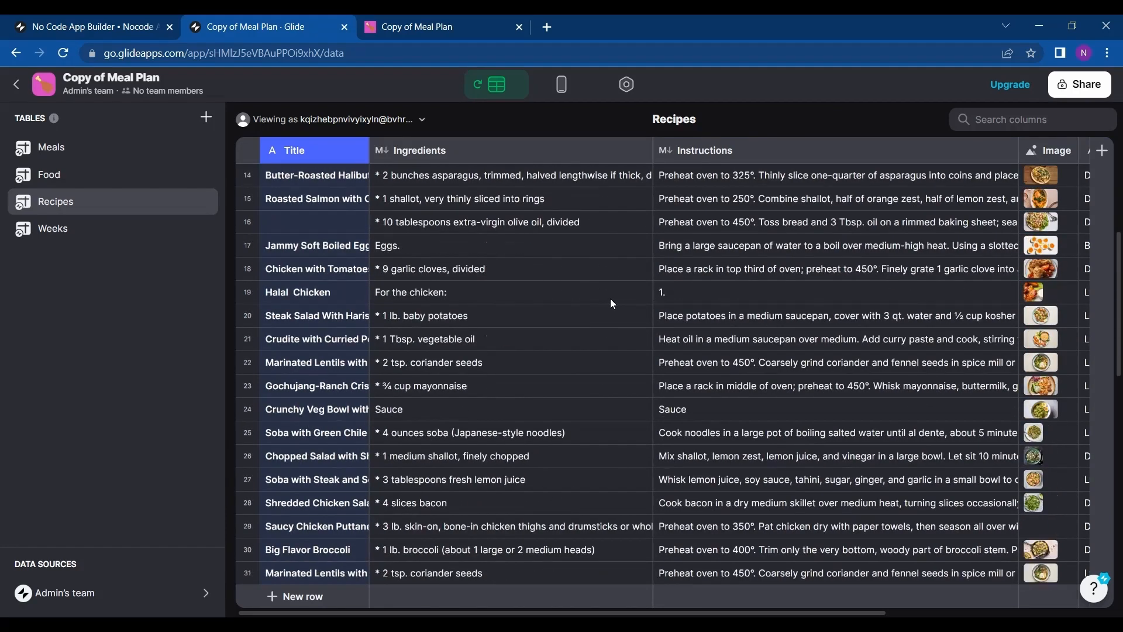
pyautogui.scroll(-3, 666, 411)
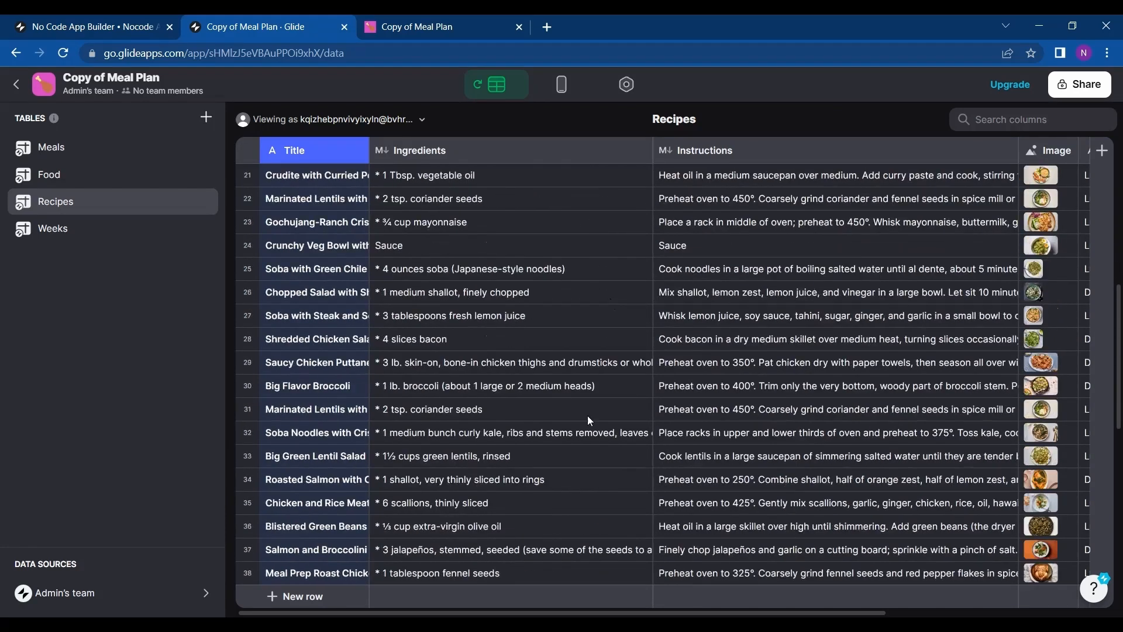
pyautogui.scroll(2, 604, 413)
pyautogui.scroll(-8, 604, 410)
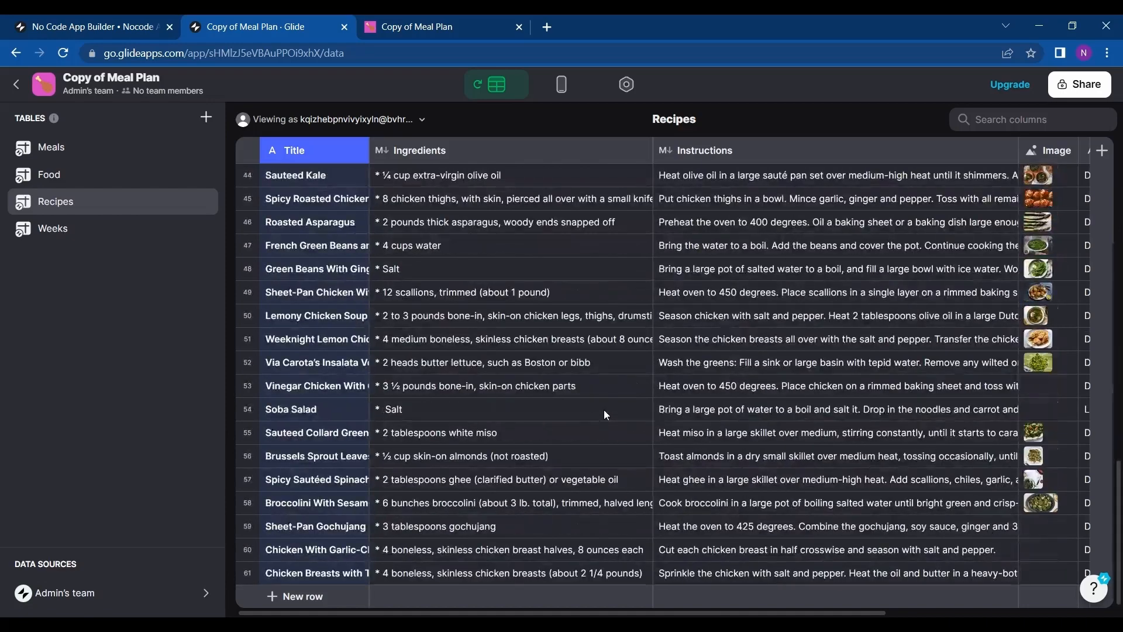
pyautogui.scroll(9, 604, 409)
pyautogui.scroll(-8, 604, 410)
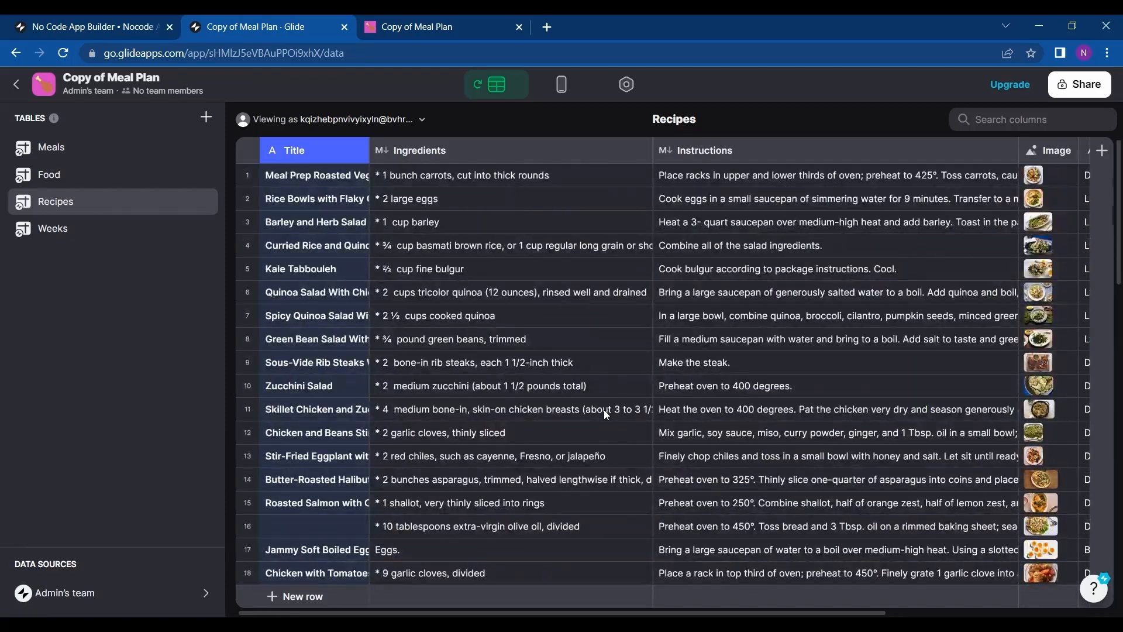
pyautogui.scroll(6, 604, 409)
pyautogui.scroll(-1, 603, 410)
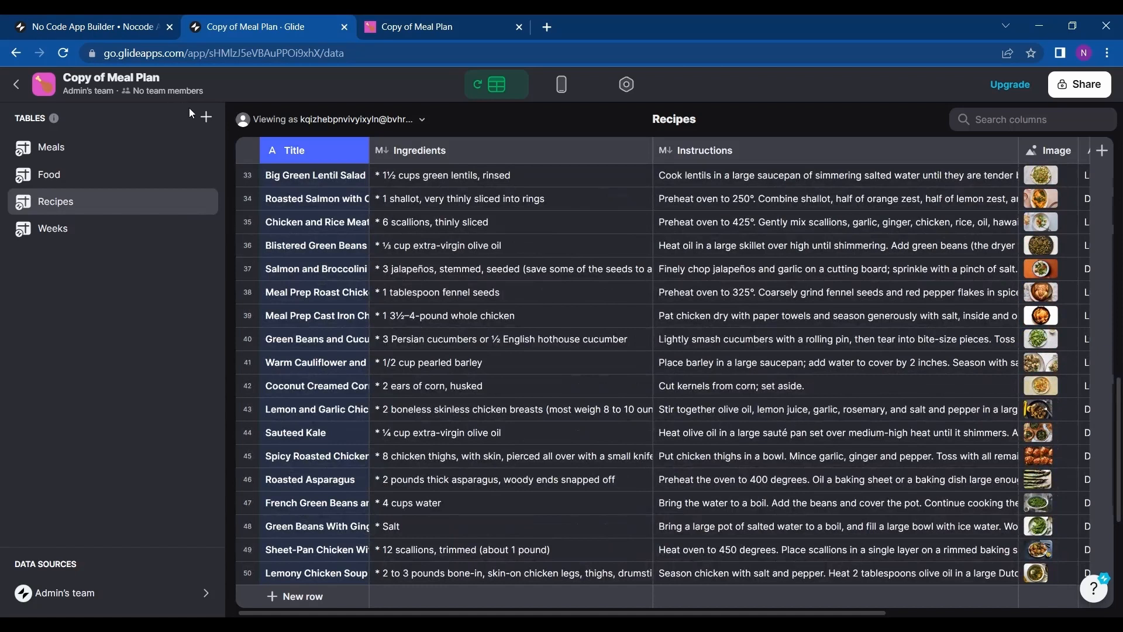
pyautogui.click(17, 83)
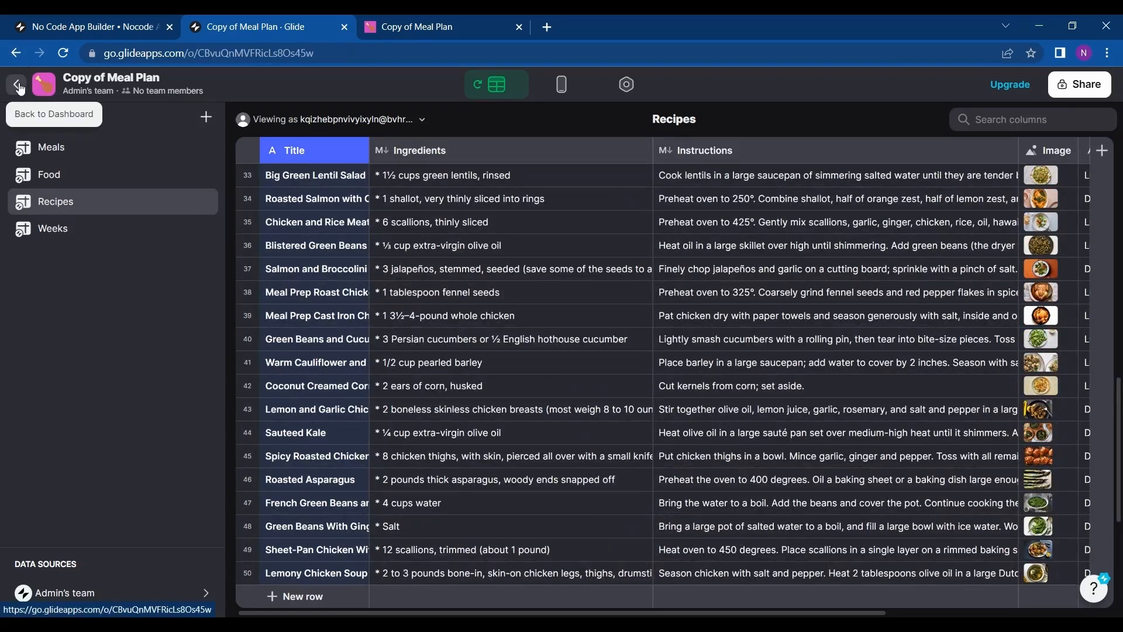